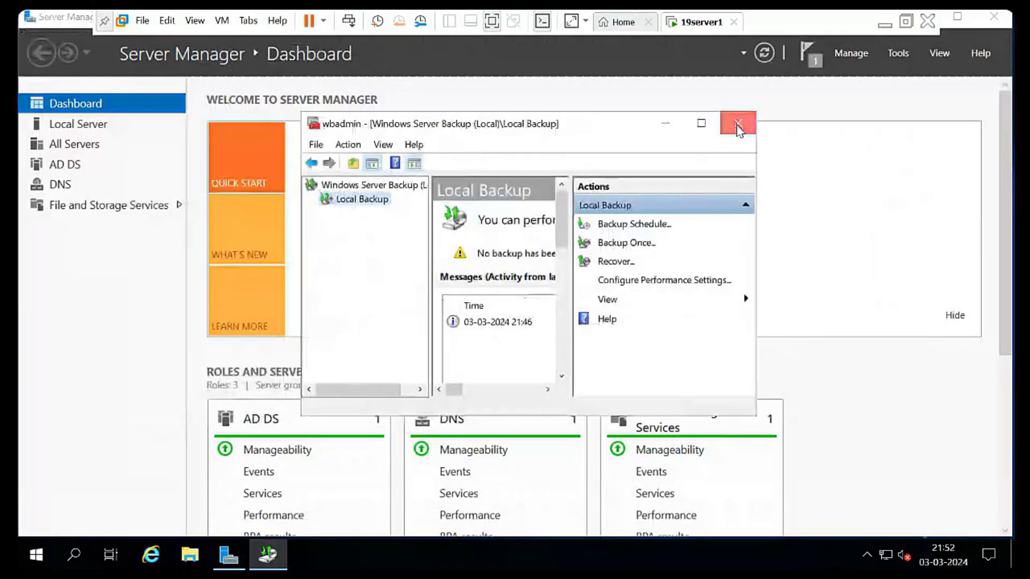
- Check the backup folders in E:\WindowsImageBackup\server1 in File Explorer, then close it
click(194, 563)
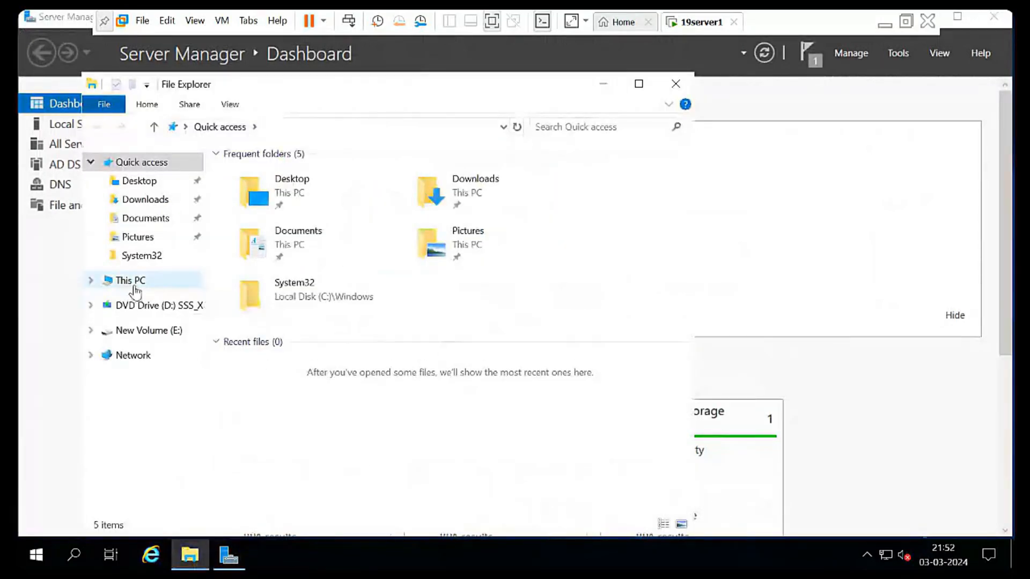
click(132, 281)
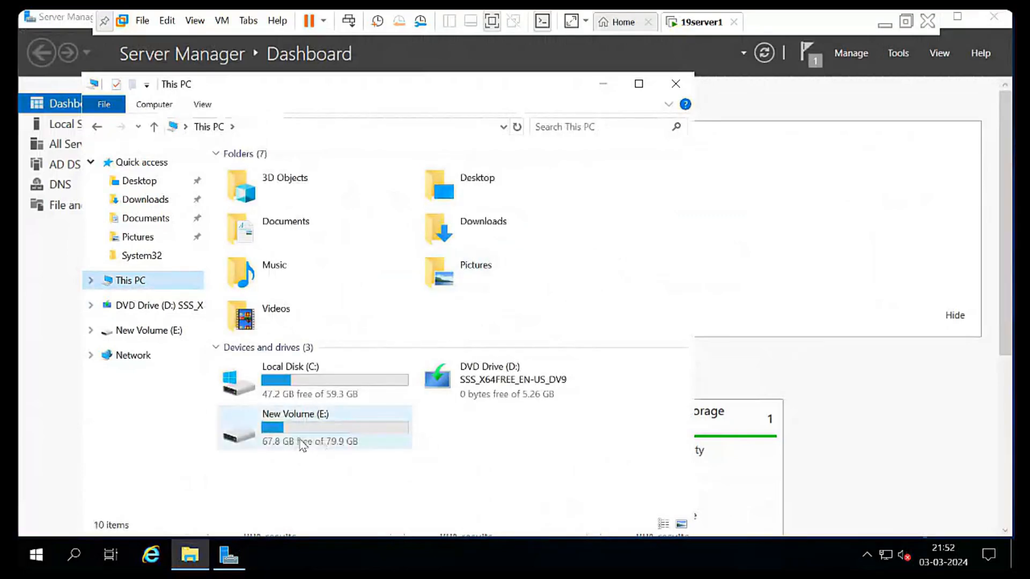
double_click(322, 445)
click(318, 185)
double_click(318, 185)
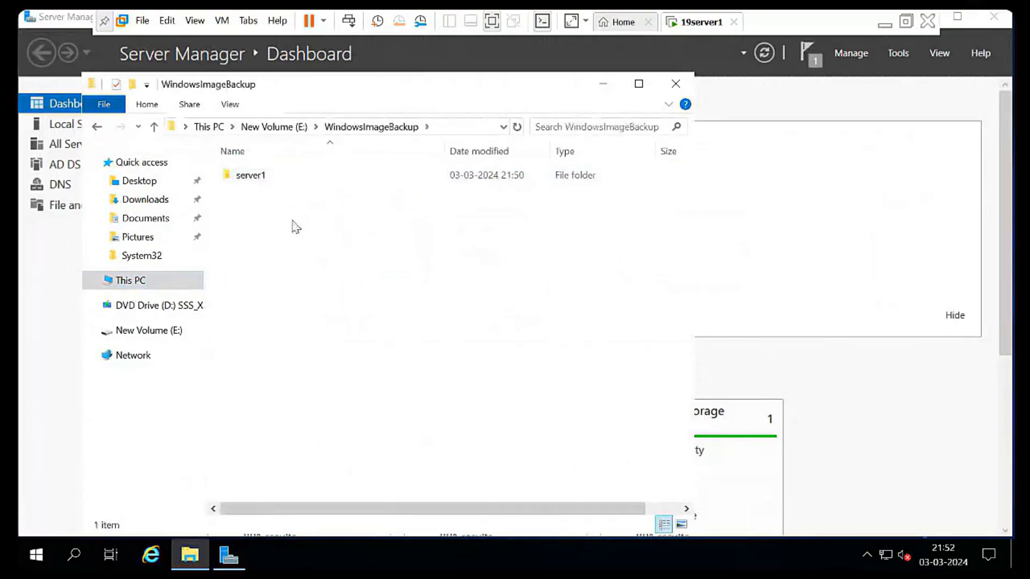
double_click(258, 182)
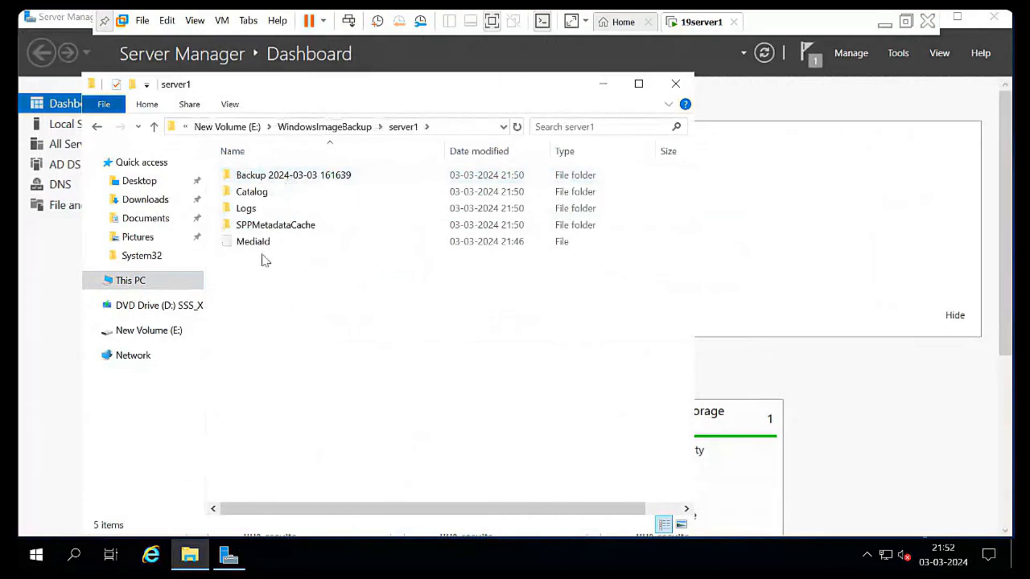
click(676, 84)
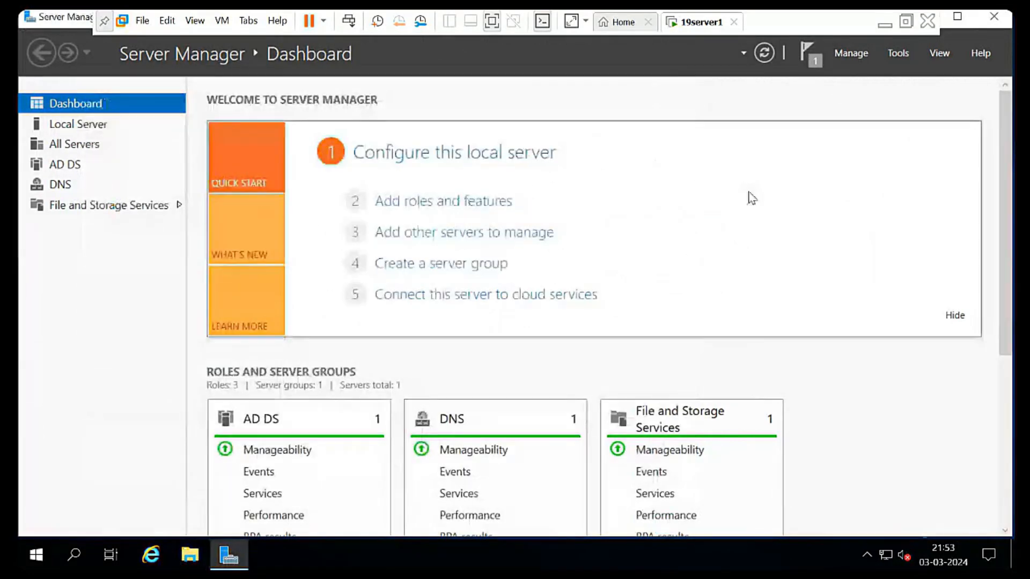
- In Active Directory Users and Computers, delete users hr, md, user1 and user2 from dfsnamespace
click(902, 53)
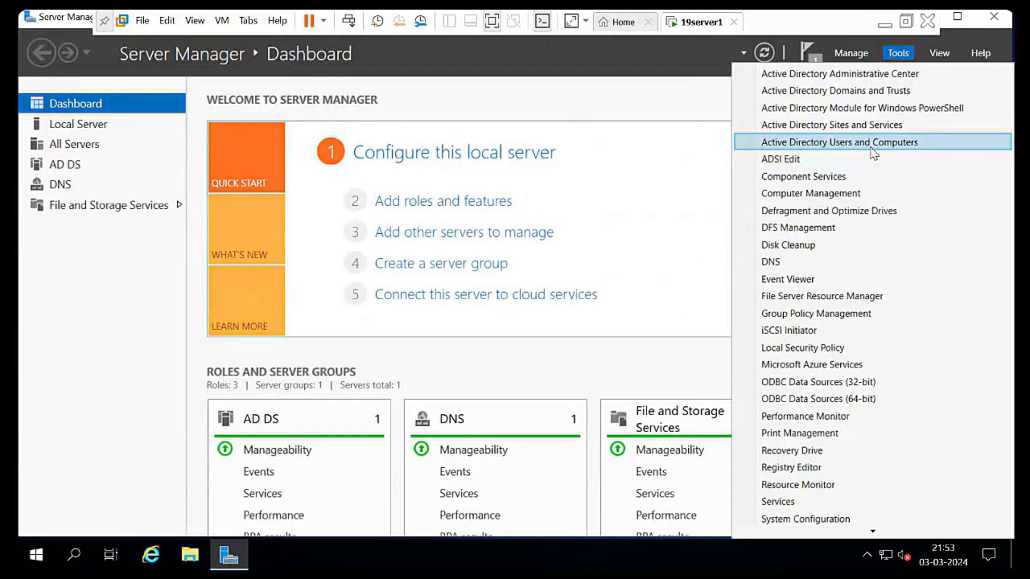
click(874, 154)
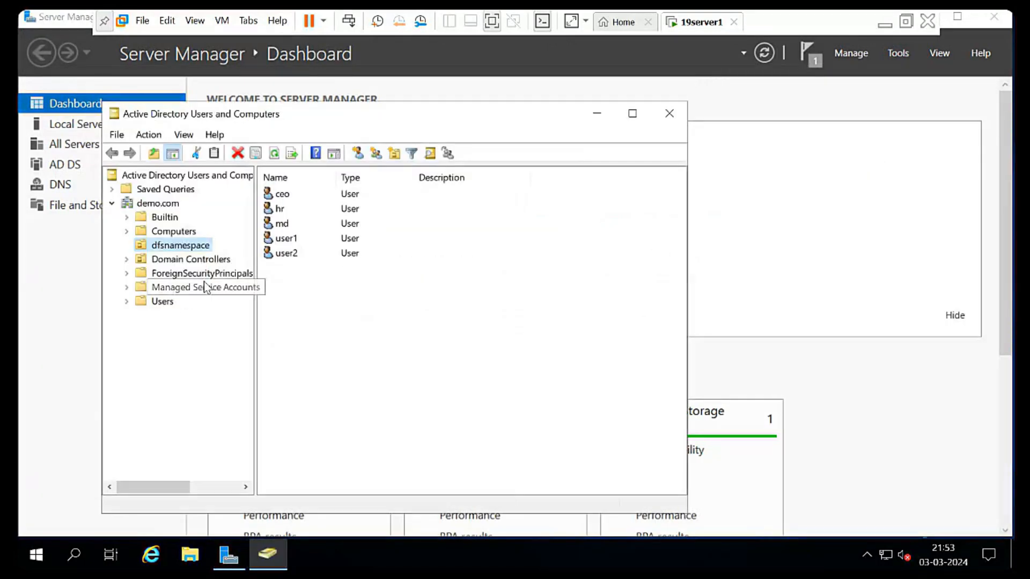
drag(342, 280, 290, 209)
key(Delete)
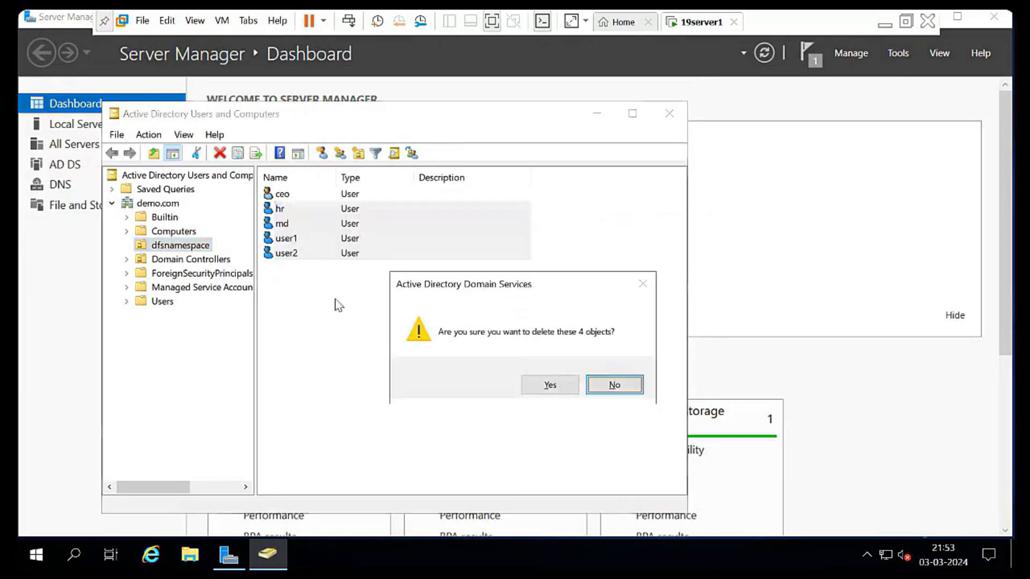
click(543, 385)
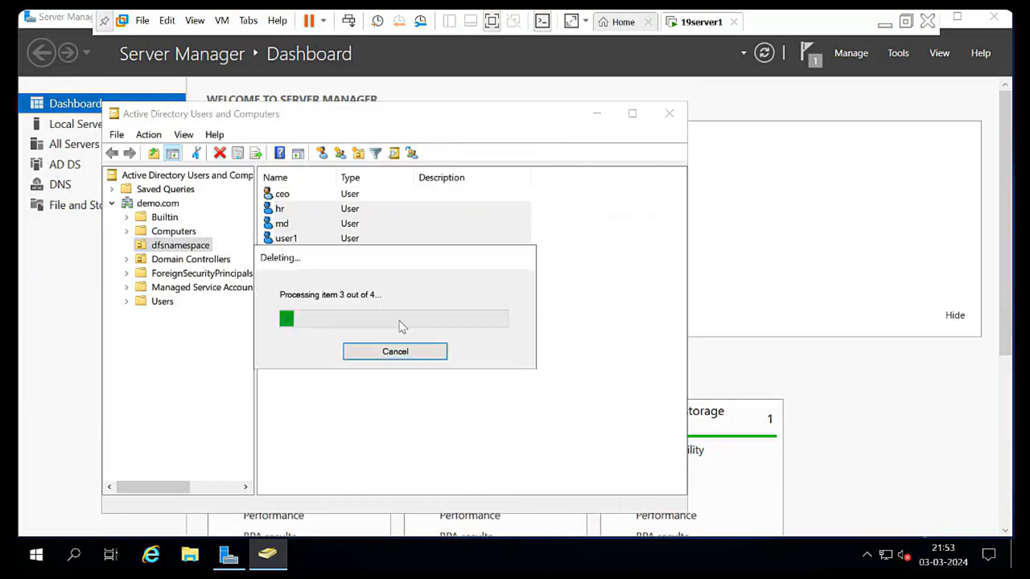
- Delete the remaining ceo user from the dfsnamespace OU
drag(344, 241, 272, 195)
key(Delete)
click(537, 384)
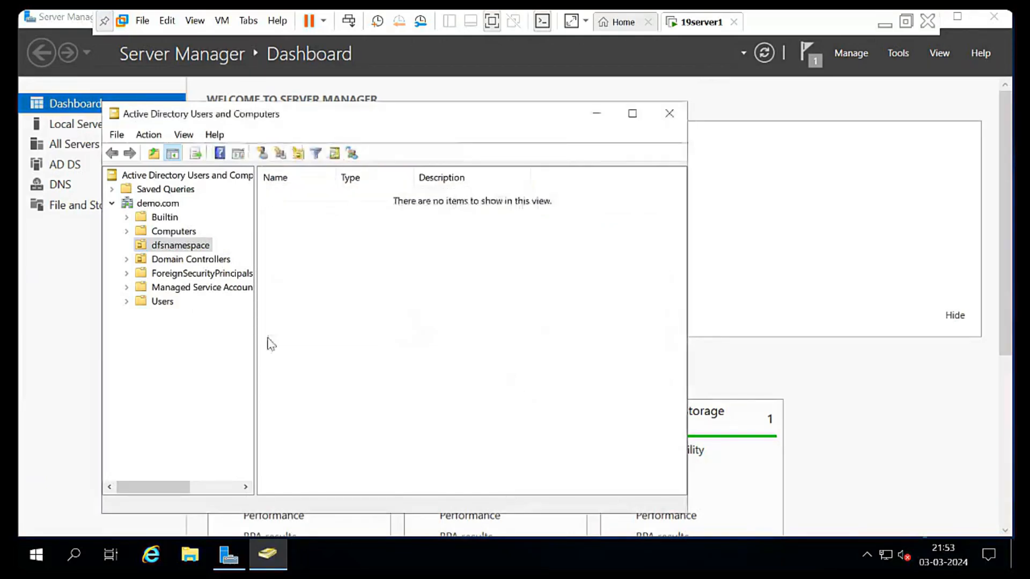
right_click(184, 248)
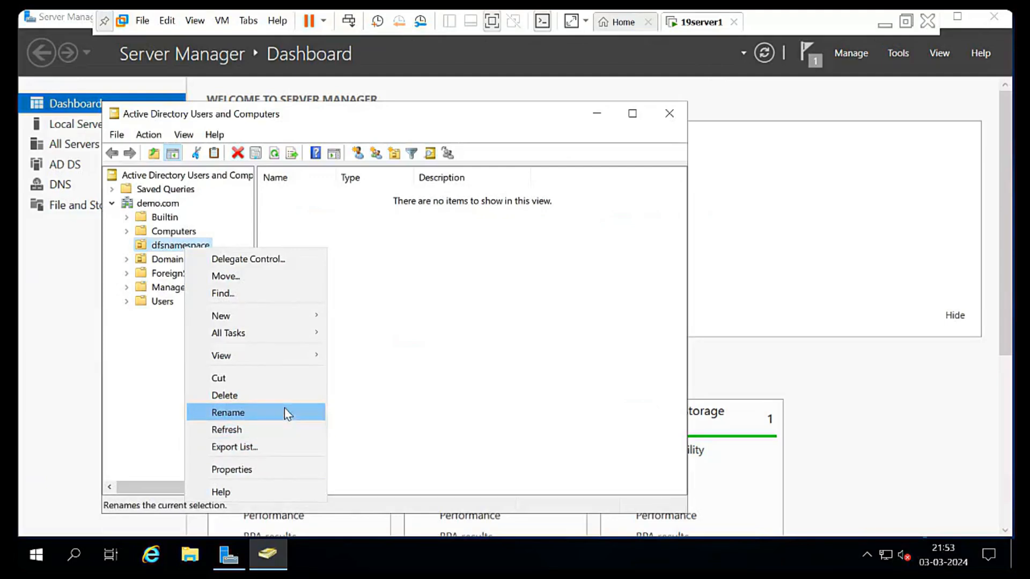
click(284, 394)
click(553, 382)
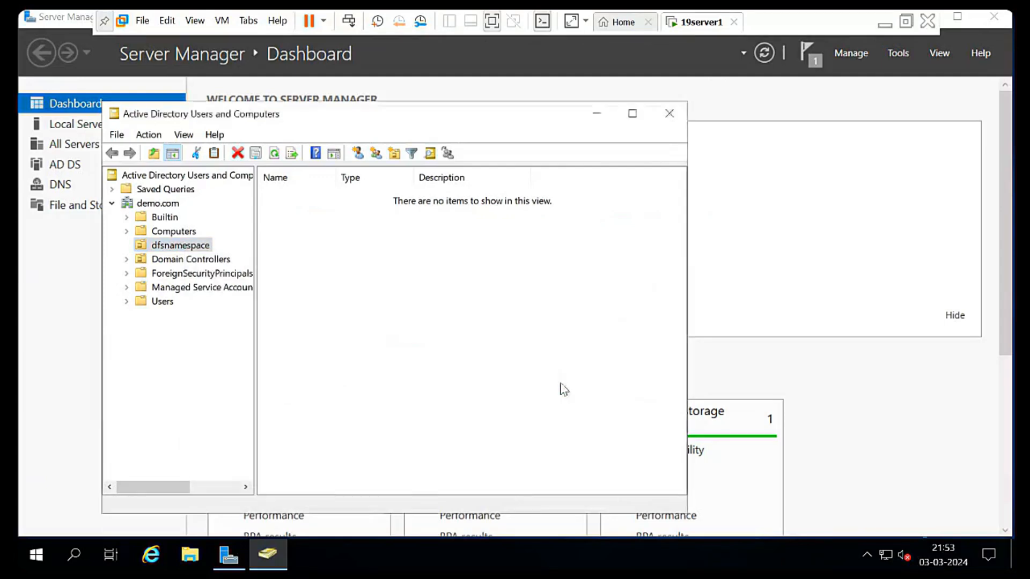
click(639, 384)
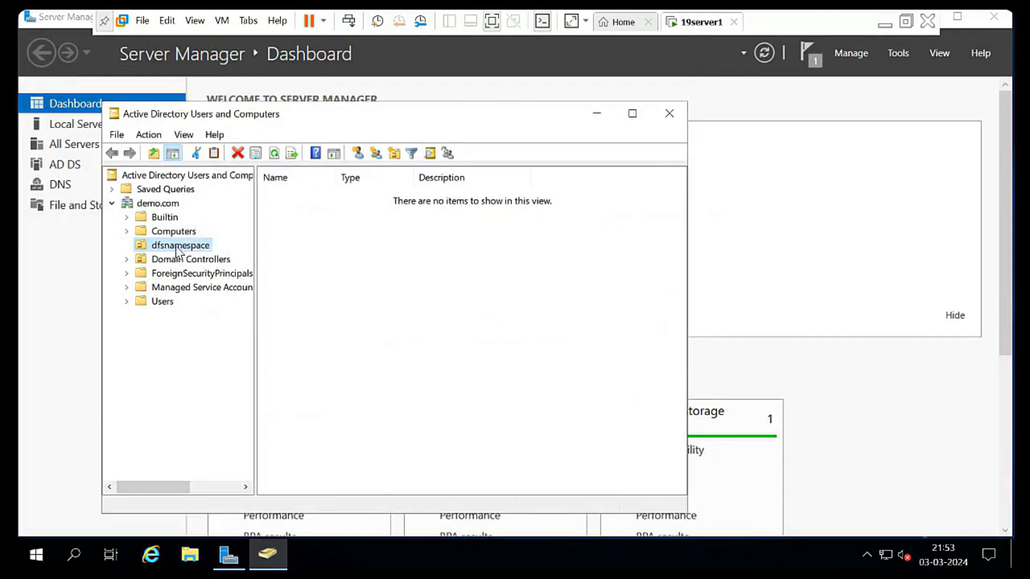
- Enable Advanced Features and clear 'Protect object from accidental deletion' on the dfsnamespace OU
click(183, 139)
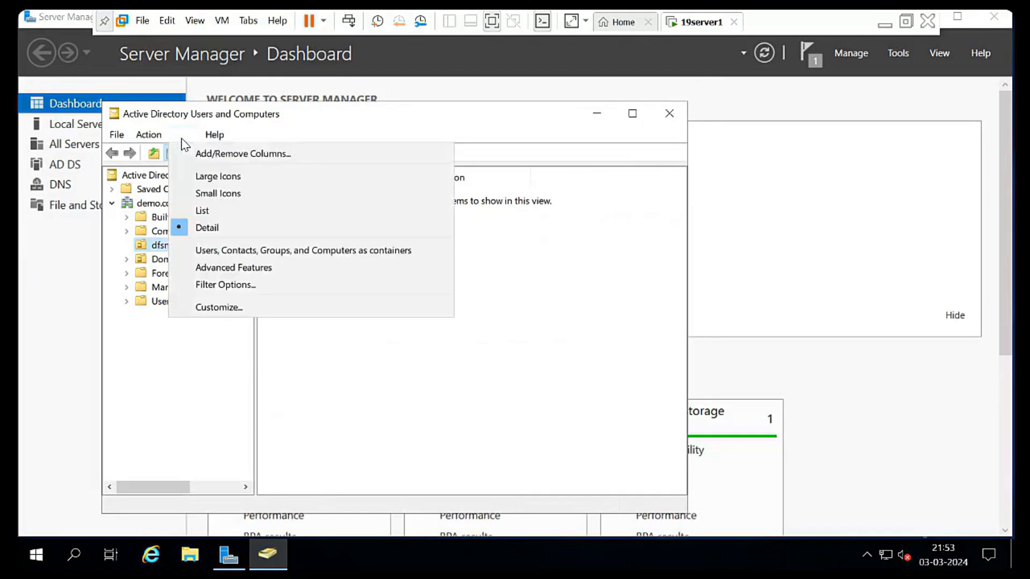
click(244, 269)
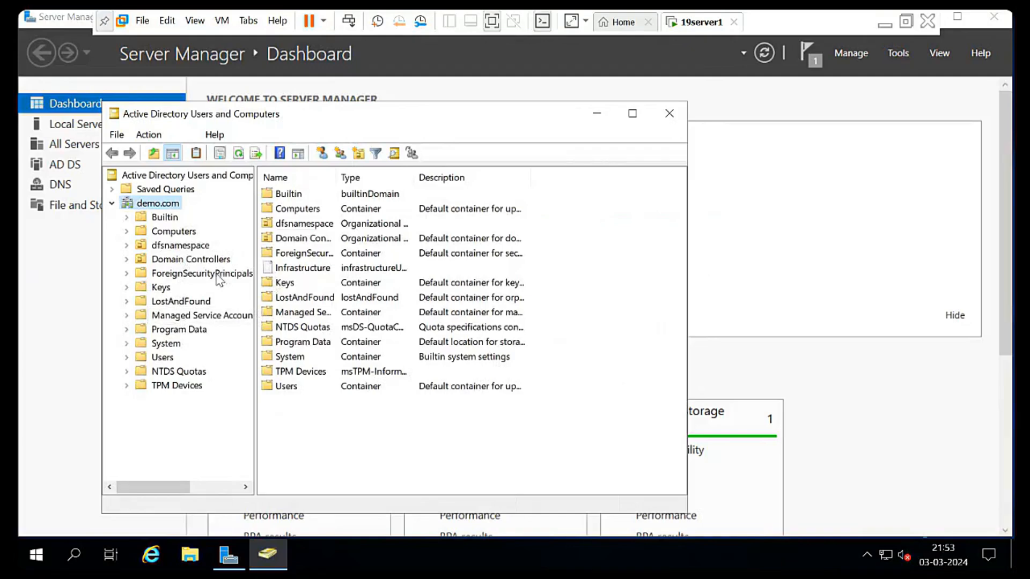
click(182, 246)
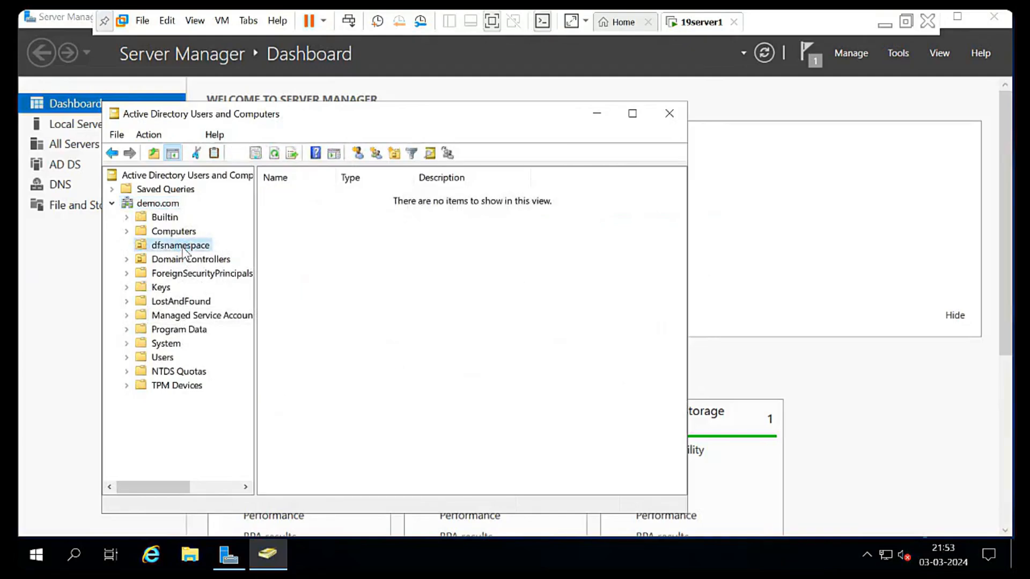
right_click(183, 248)
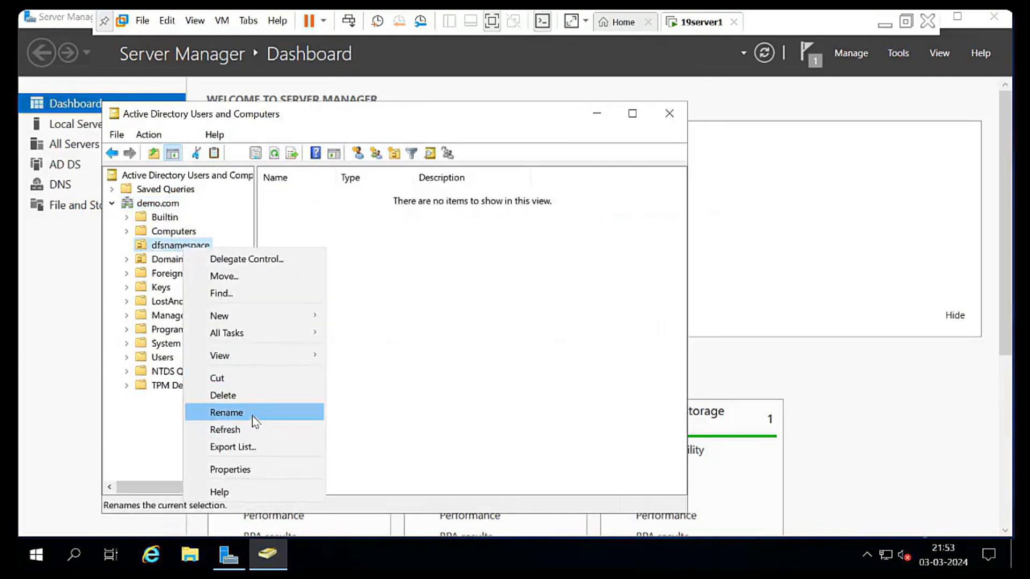
click(260, 471)
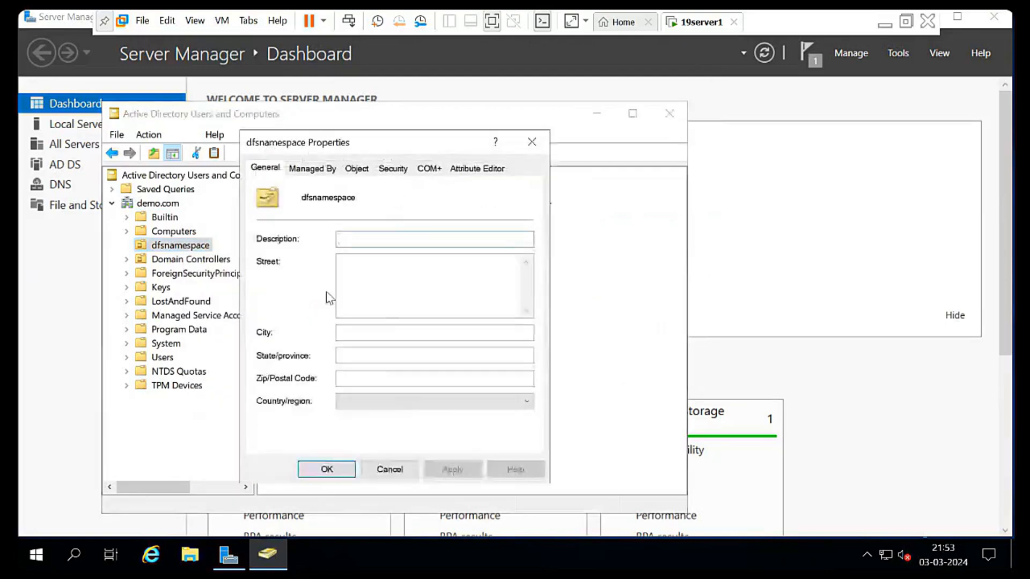
click(357, 168)
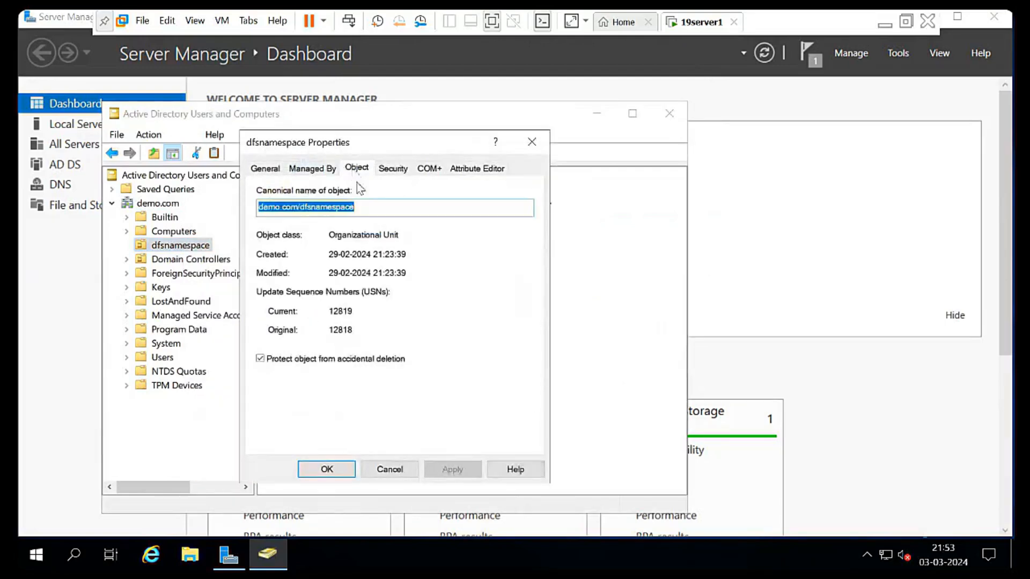
click(260, 359)
click(451, 470)
click(324, 469)
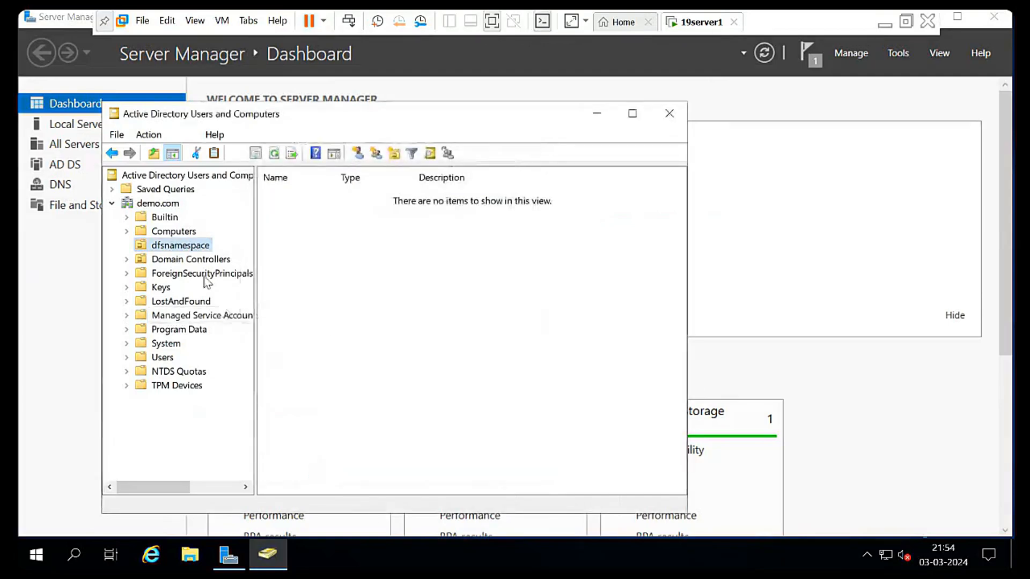
- Delete the dfsnamespace OU from demo.com
right_click(188, 247)
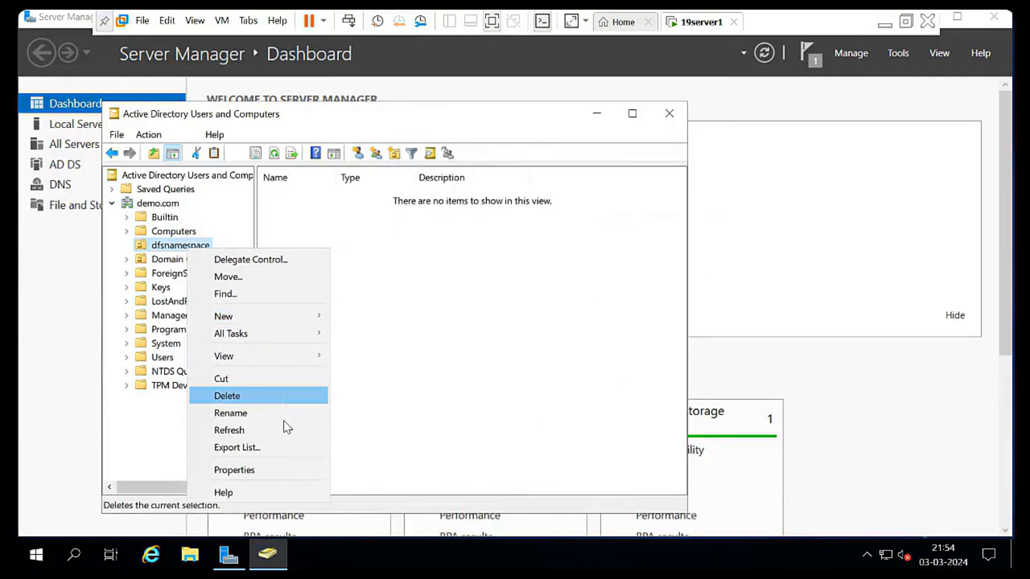
click(282, 397)
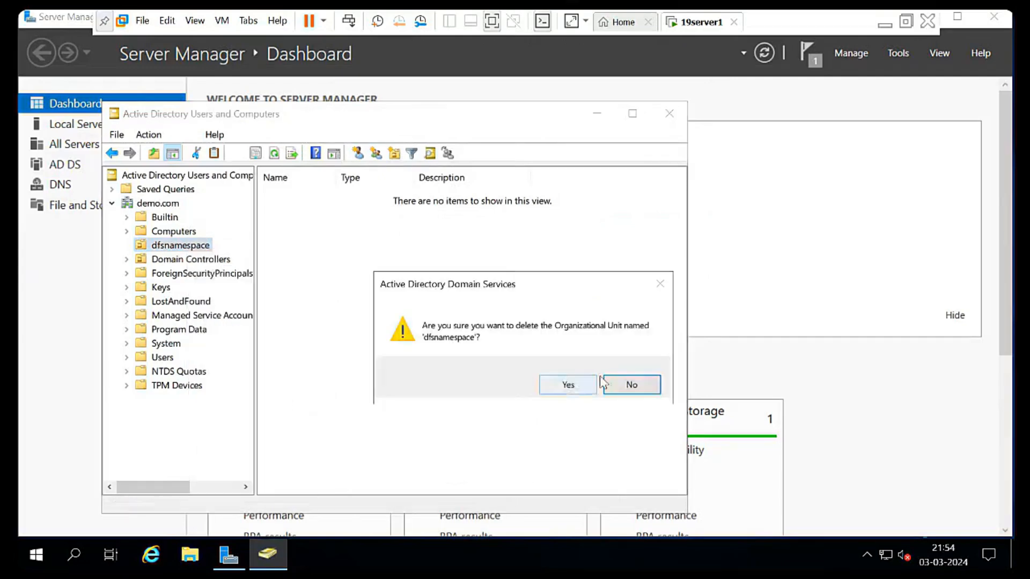
click(577, 389)
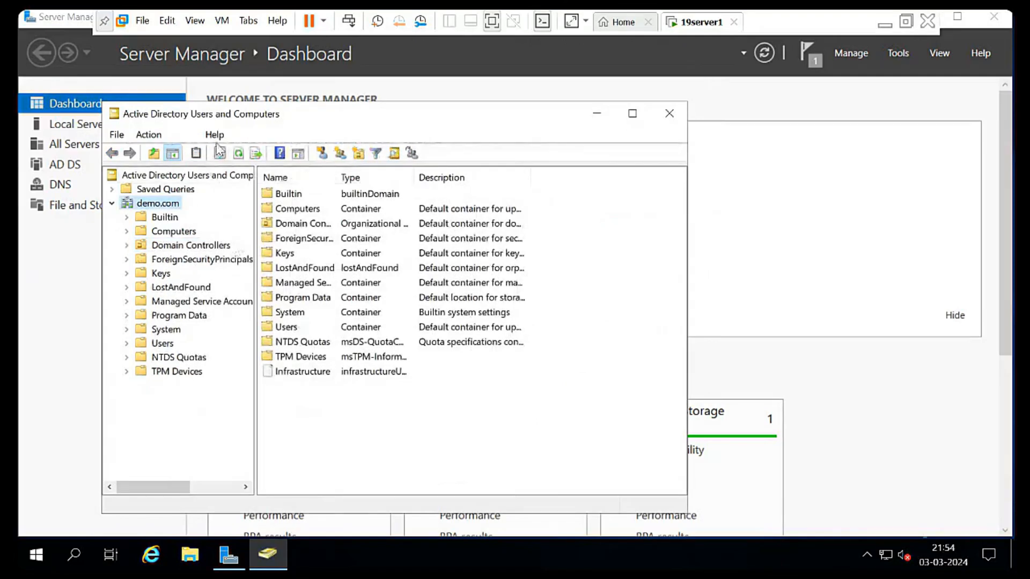
- Turn Advanced Features off, review Computers, Domain Controllers and Managed Service Accounts, then close the console
click(185, 134)
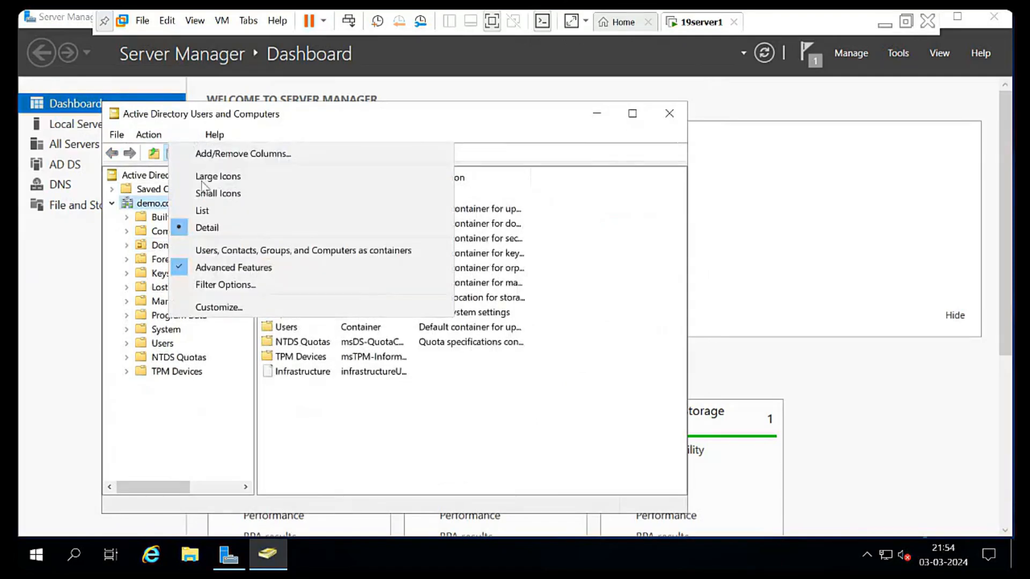
click(229, 268)
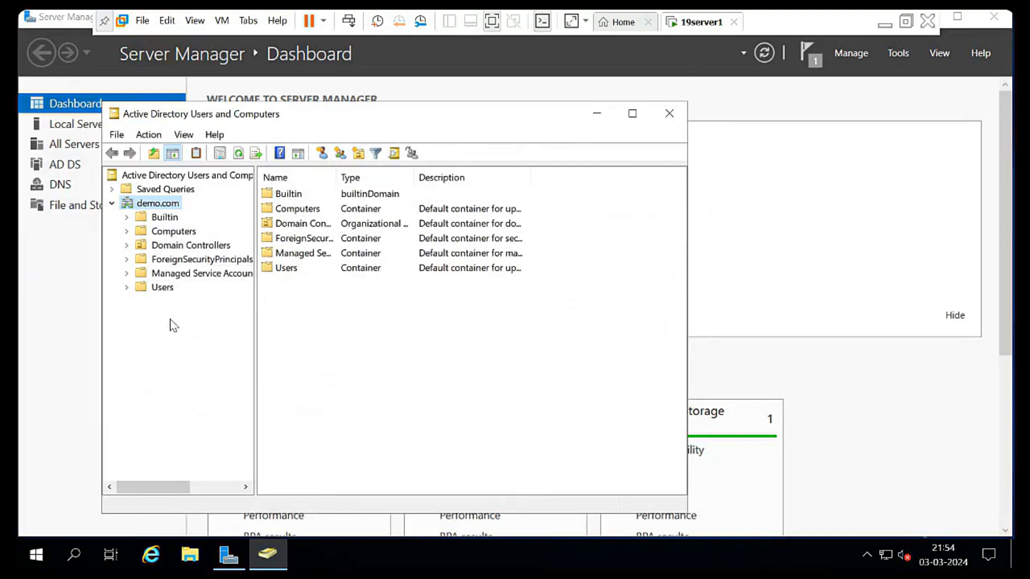
click(156, 232)
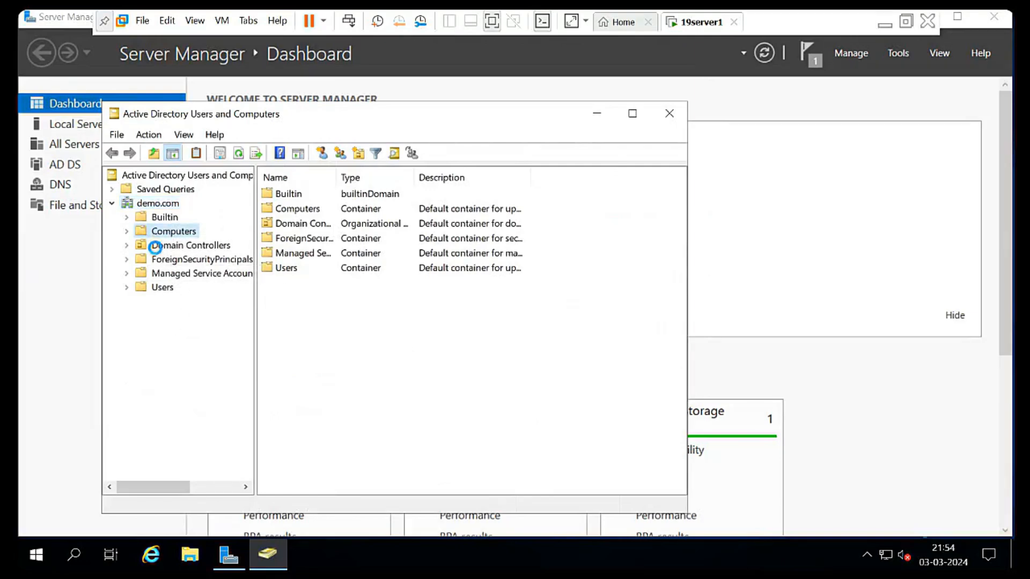
click(156, 245)
click(178, 276)
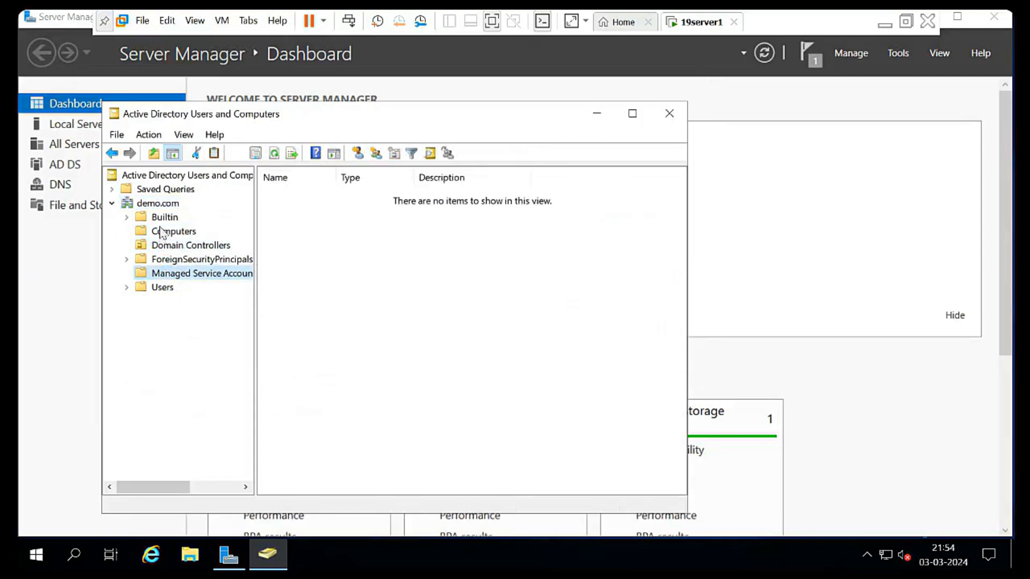
click(665, 116)
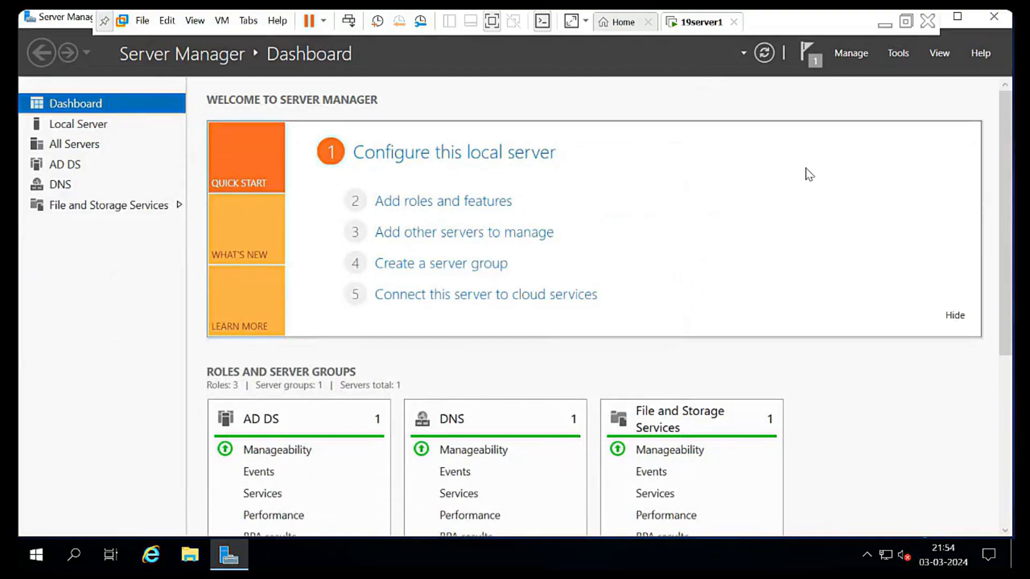
- Using msconfig, set the Boot tab to Safe boot with Active Directory repair and apply it
key(super+r)
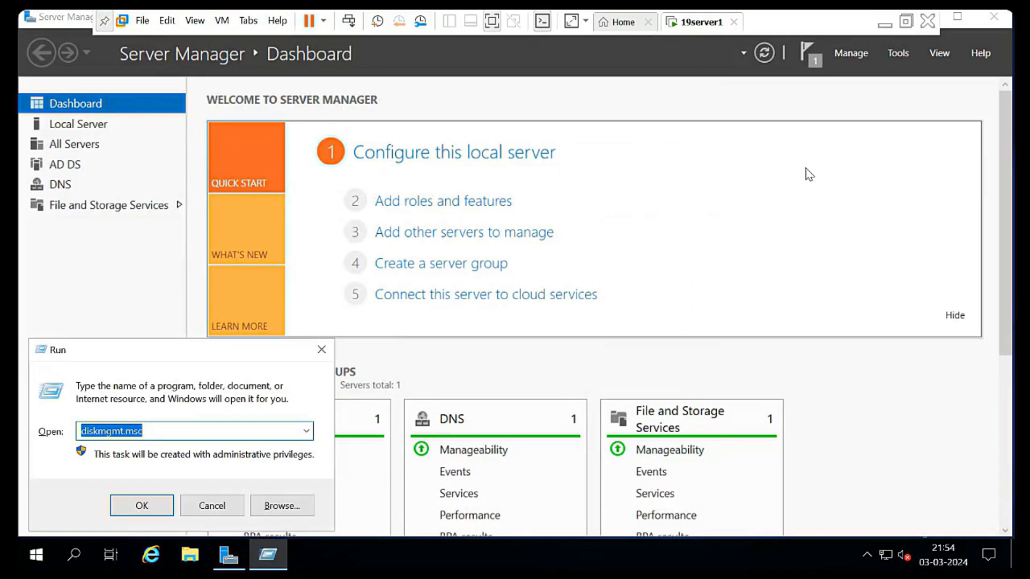
text(msconfig)
key(Return)
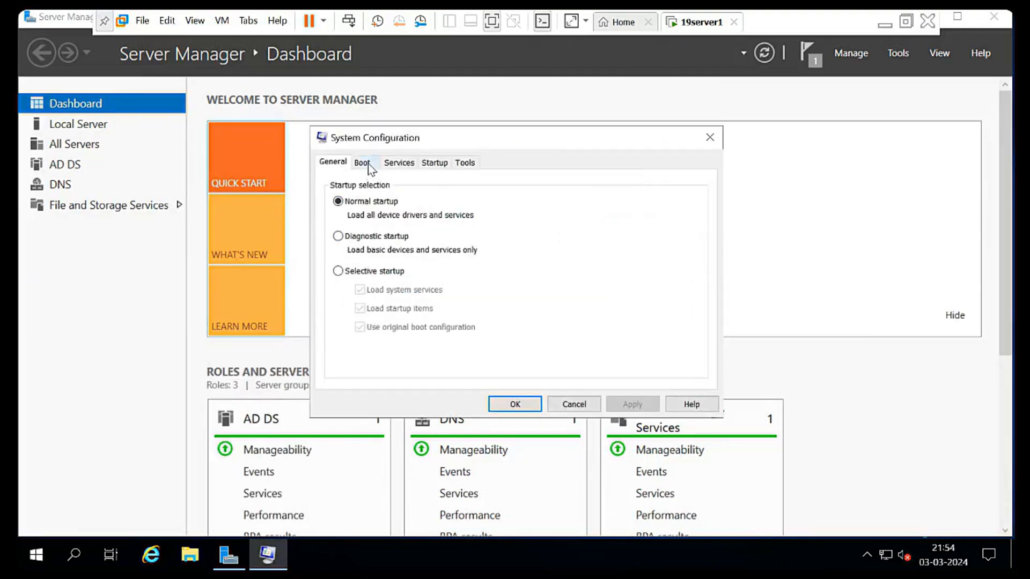
click(367, 163)
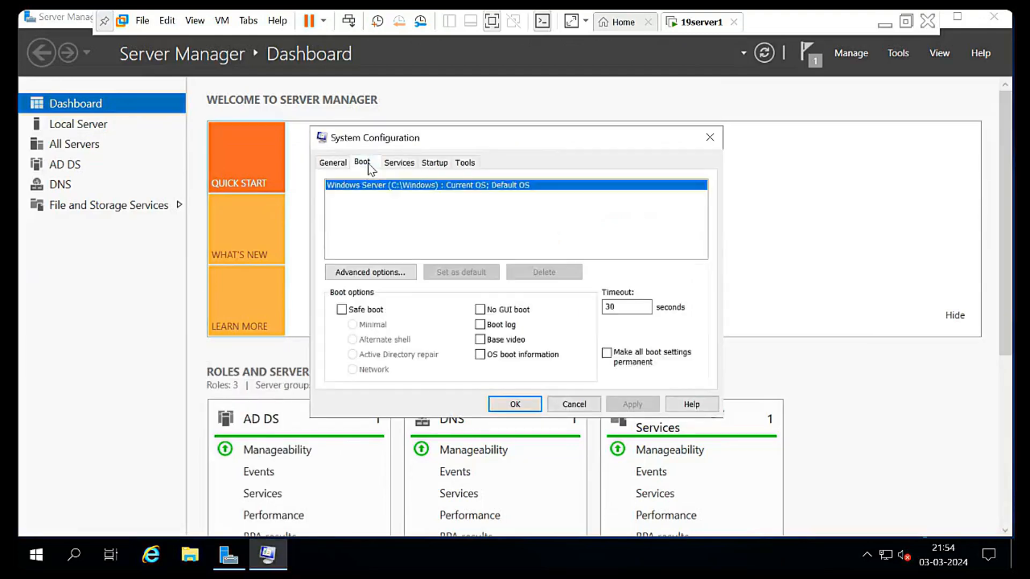
click(342, 311)
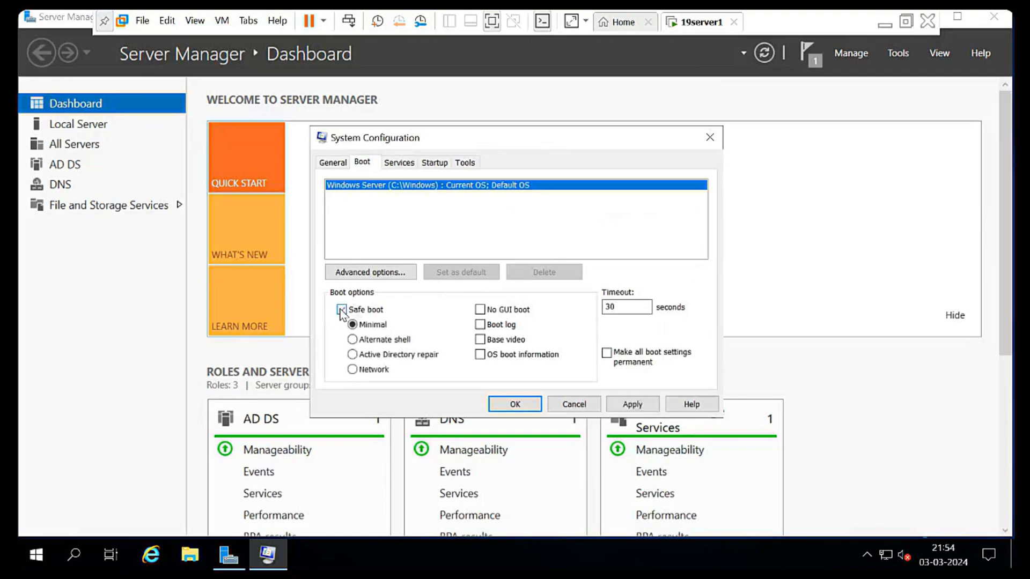
click(353, 356)
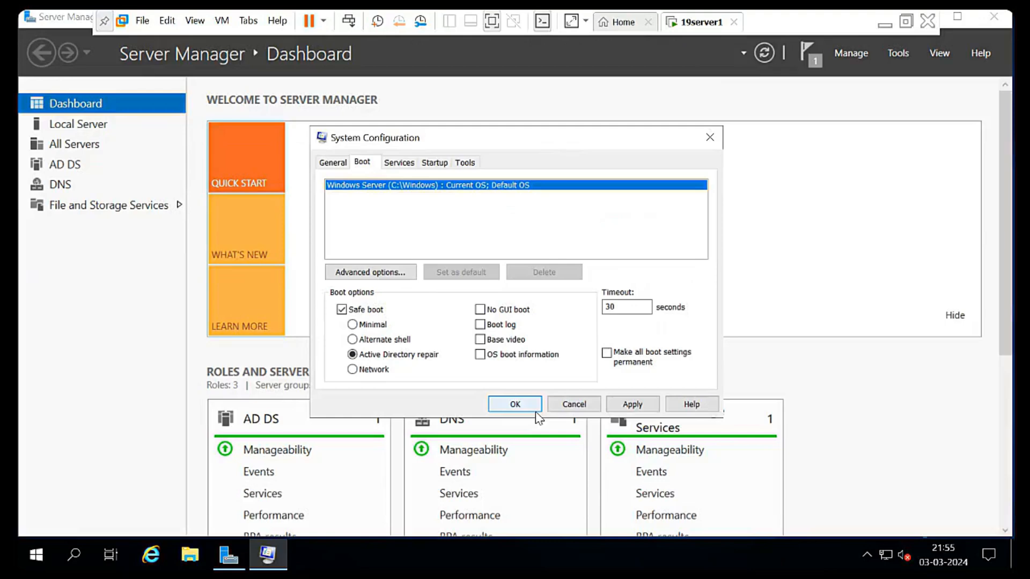
click(632, 404)
click(529, 407)
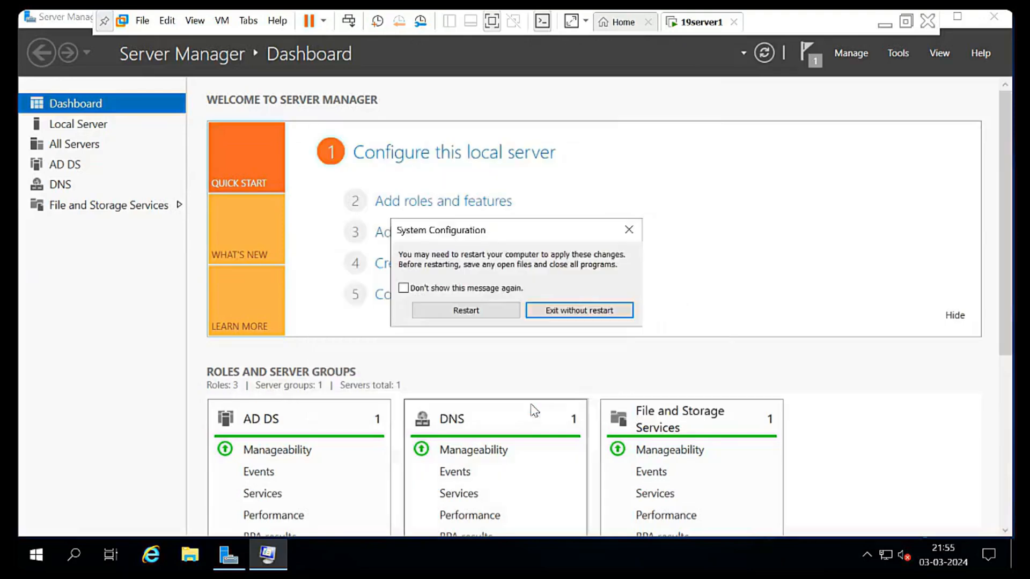
- Restart the server and sign in as .\administrator with the local administrator password
click(489, 314)
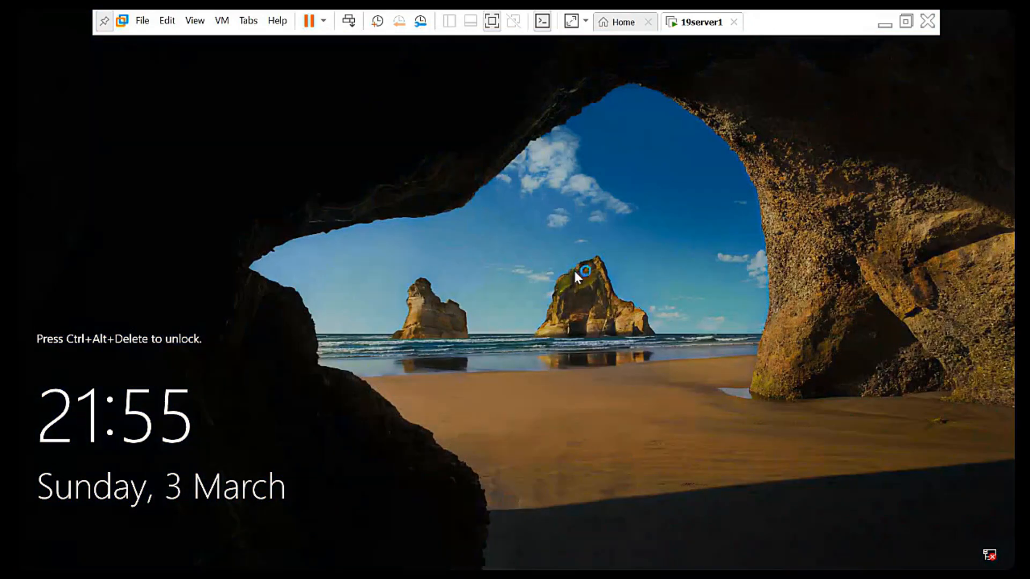
key(ctrl+alt+Insert)
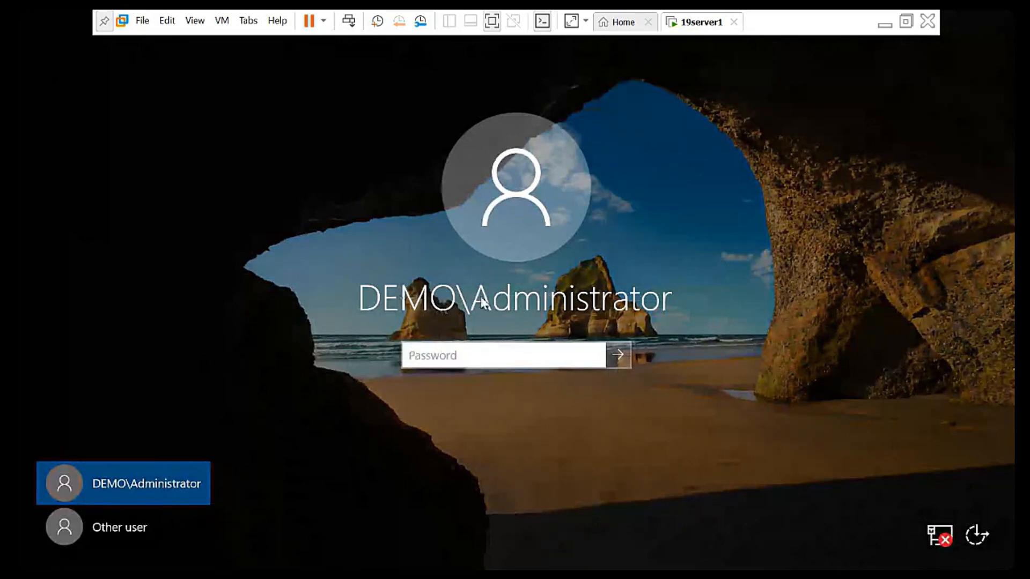
click(138, 526)
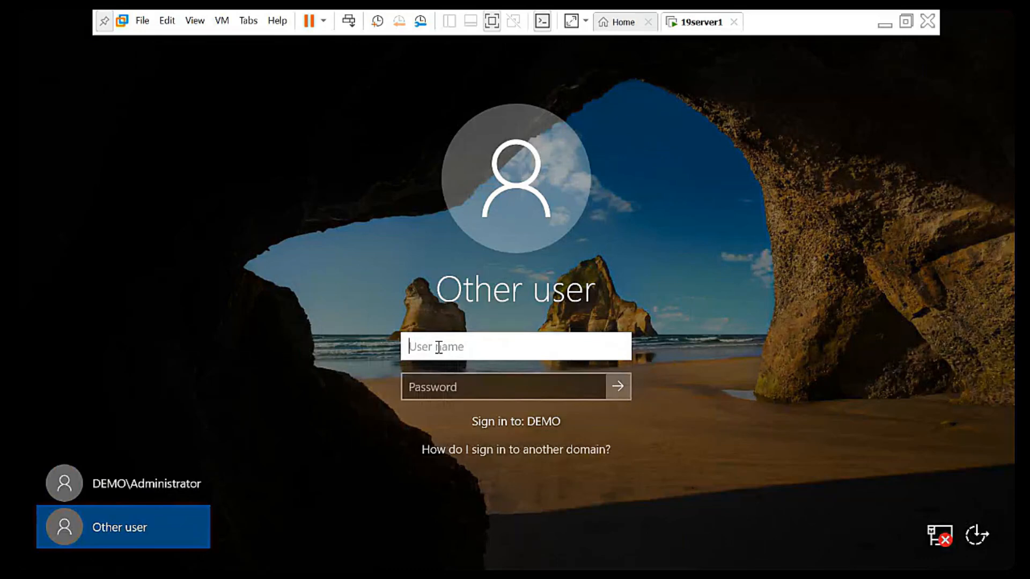
text(.\)
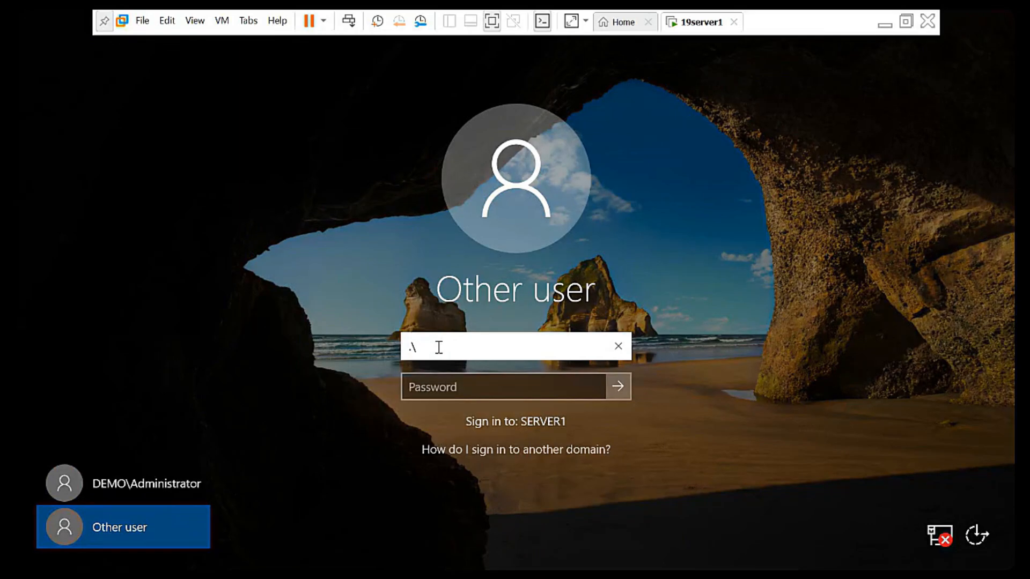
text(administrator)
key(Tab)
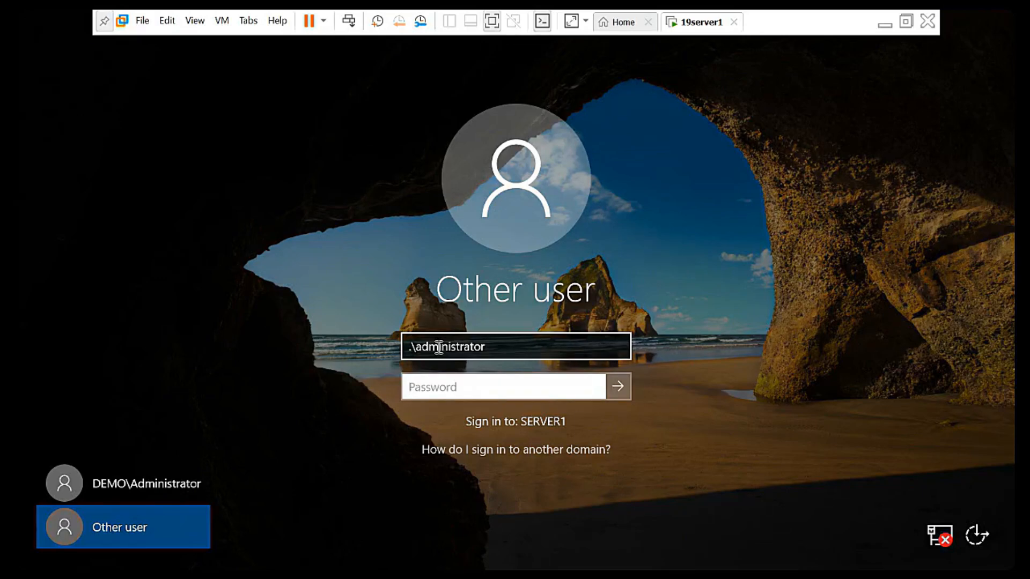
text(Pa$$w0rd1)
key(Return)
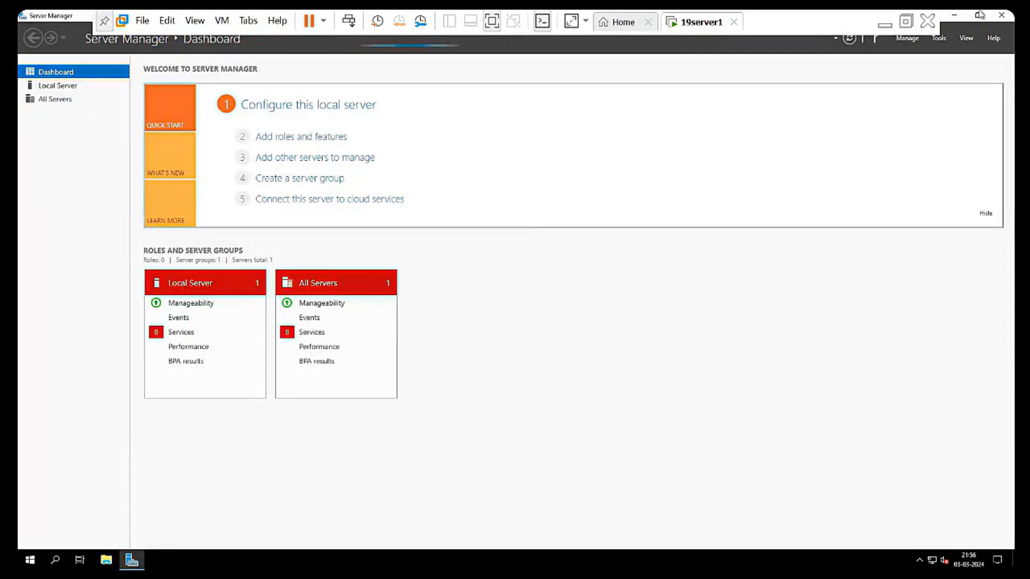
- Reopen Server Manager from the Start menu and launch Windows Server Backup from Tools
click(1005, 16)
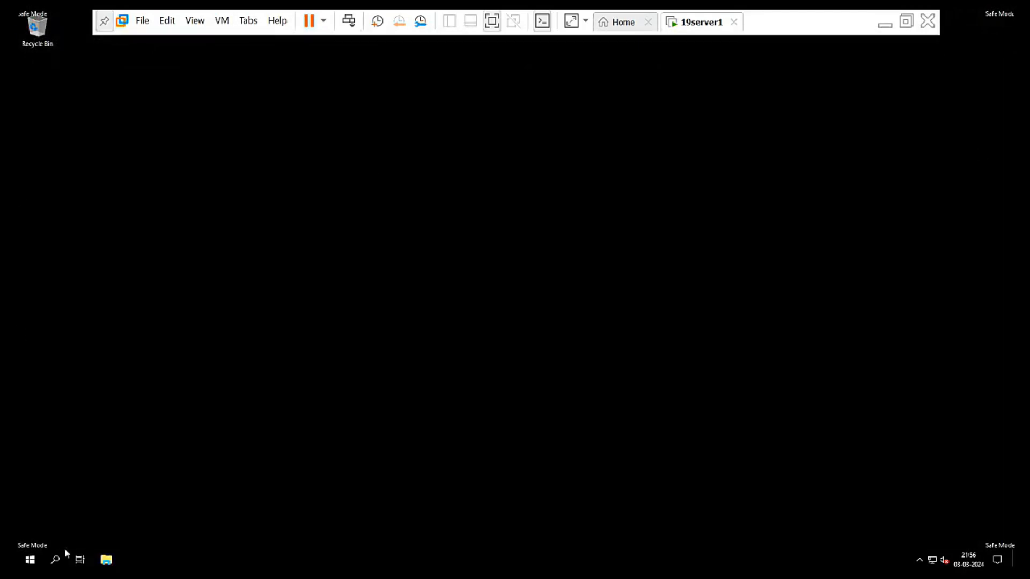
click(30, 560)
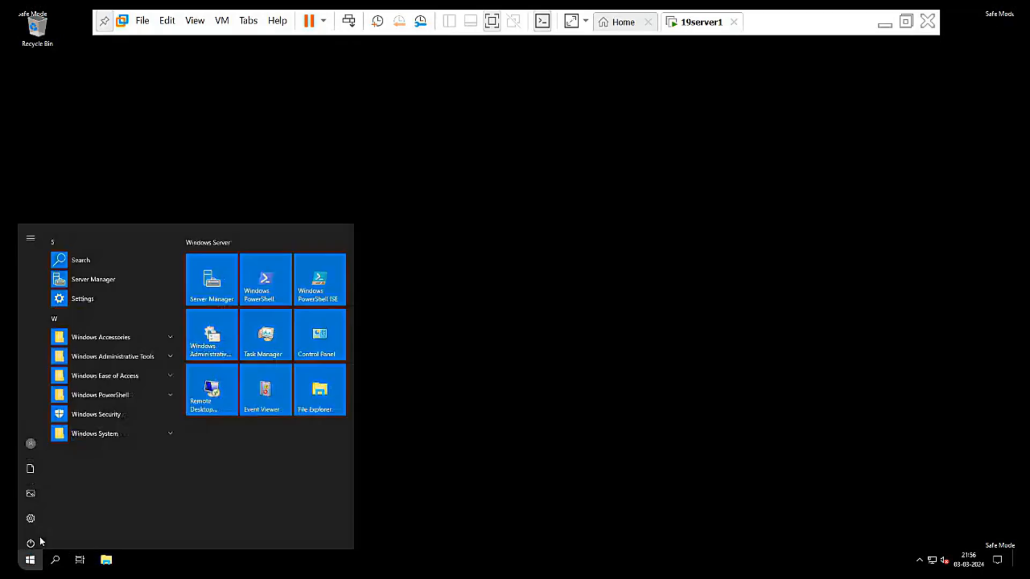
click(217, 283)
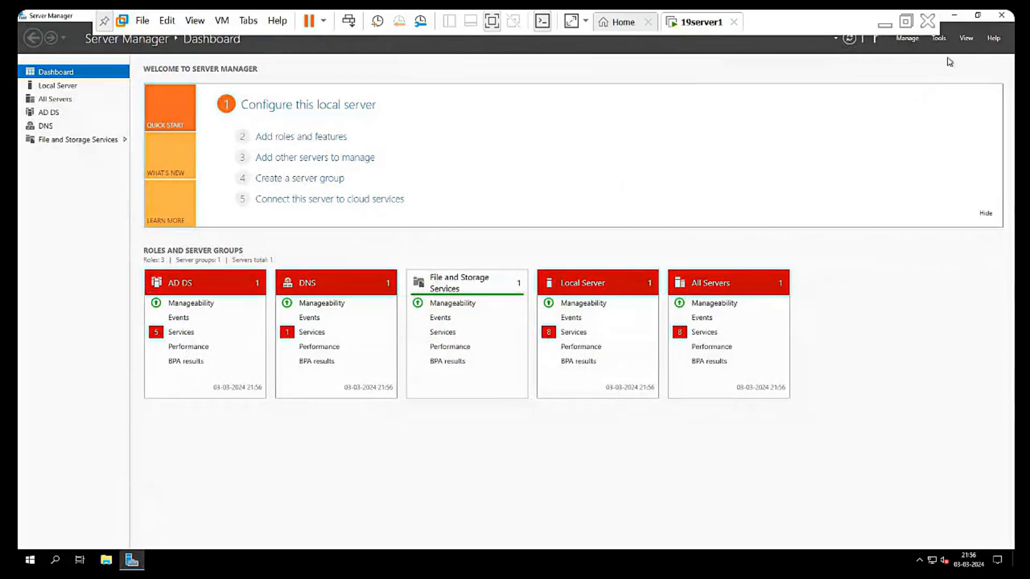
click(946, 43)
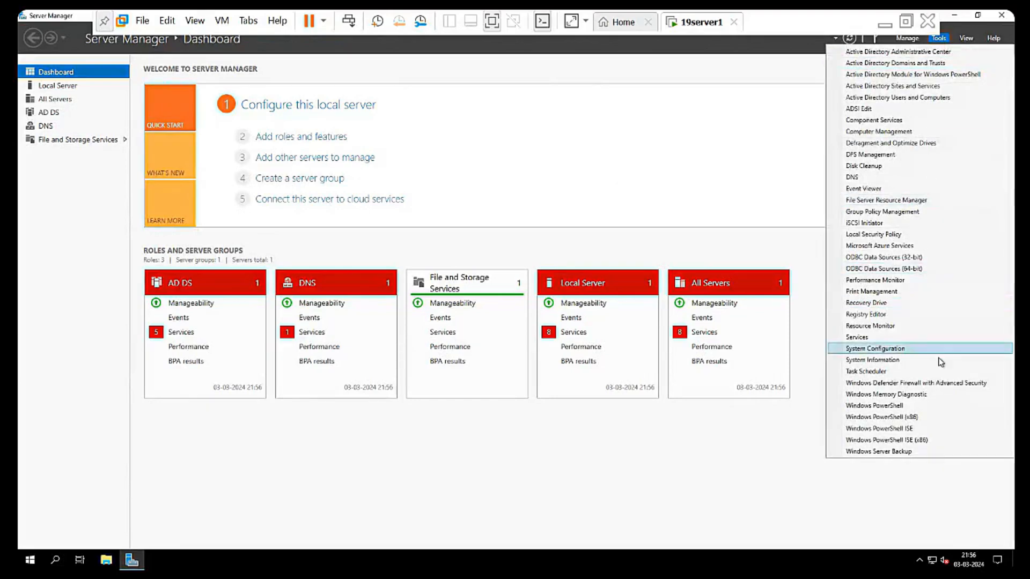
click(922, 457)
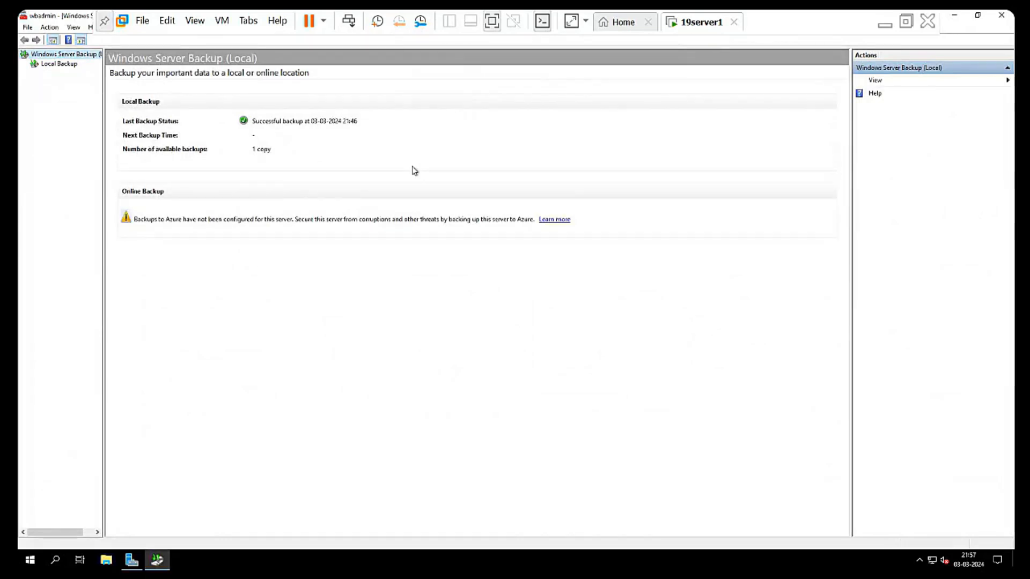
- Try recovering the 21:46 local backup; after the E: access error, choose 'A backup stored on another location'
click(59, 64)
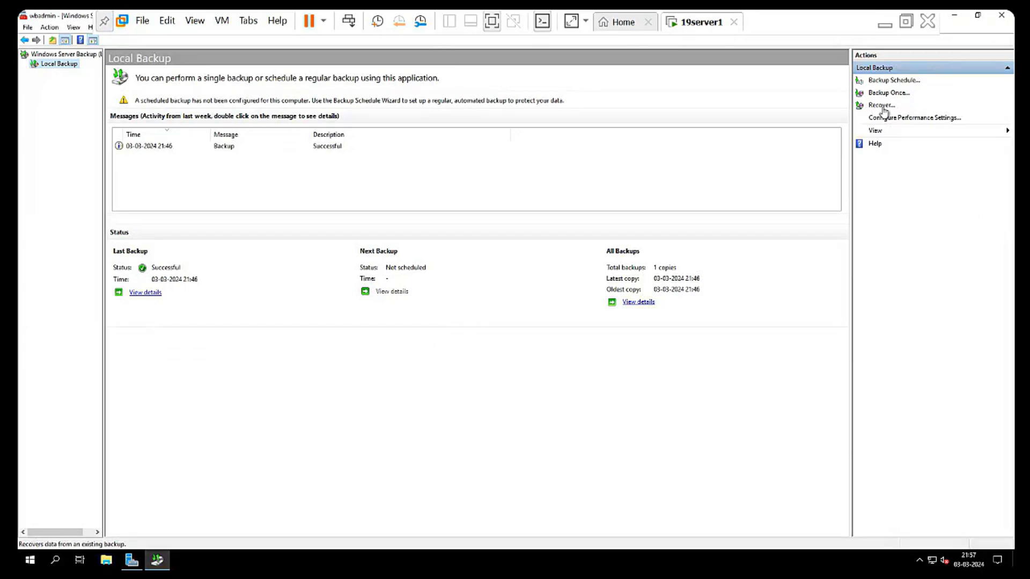
click(883, 106)
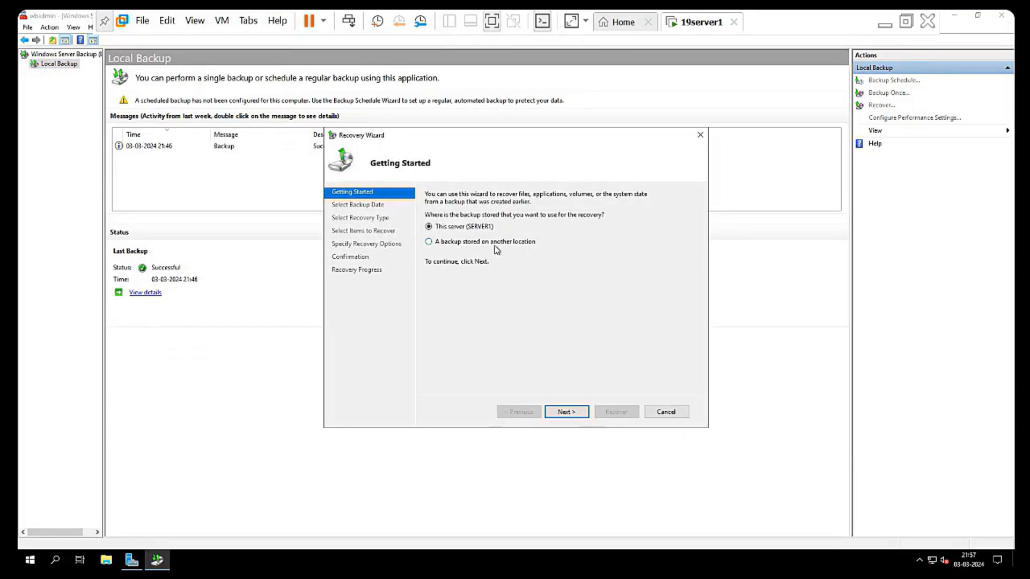
click(568, 413)
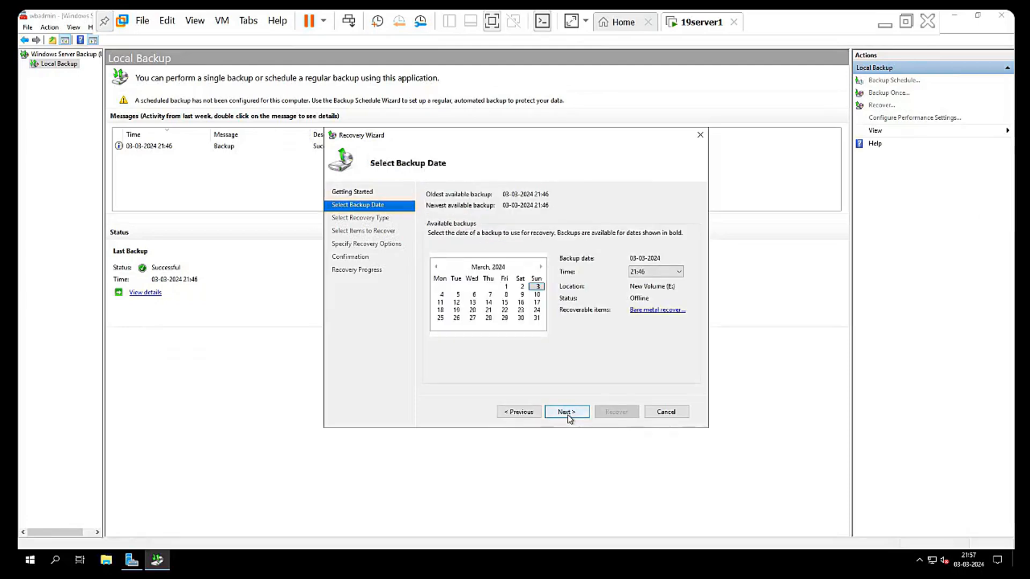
click(568, 413)
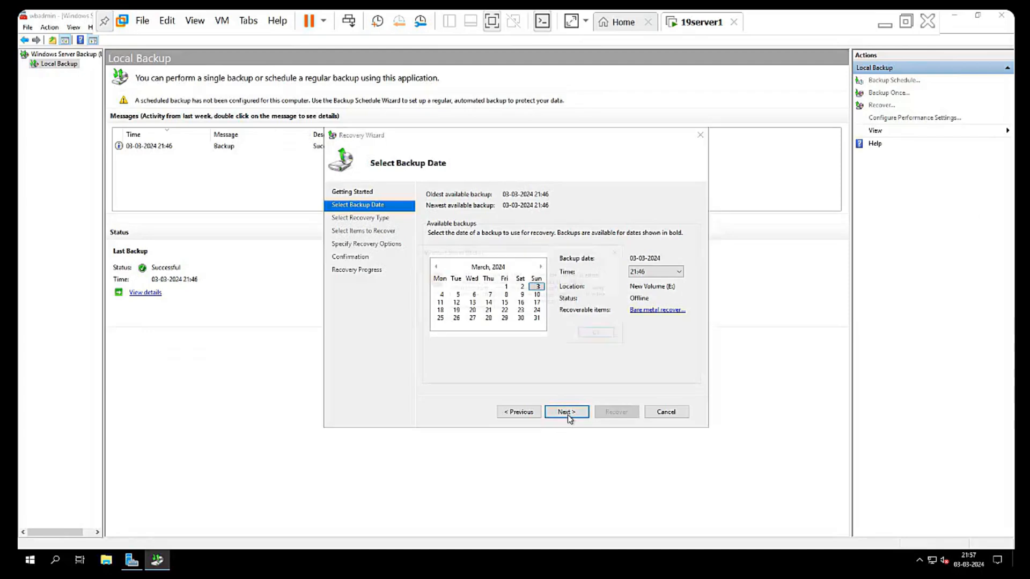
click(602, 335)
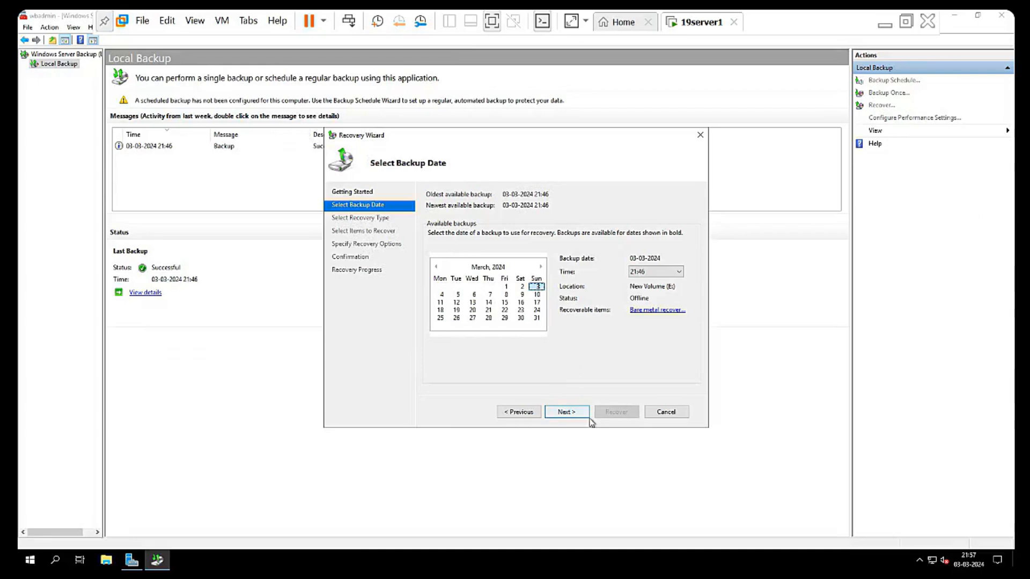
click(521, 413)
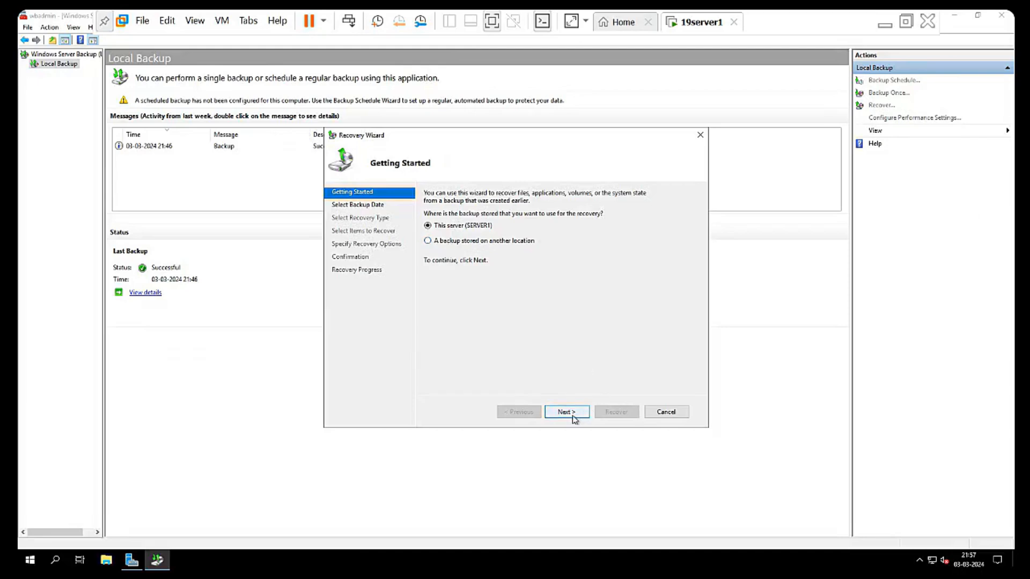
click(452, 241)
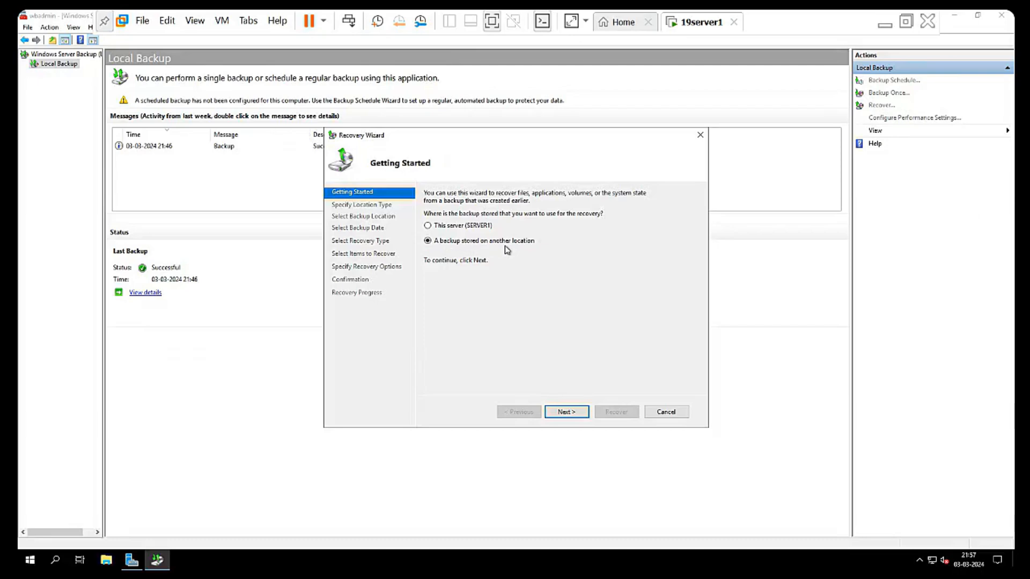
- Check local drive backup locations, finding only DVD Drive (D:), then return to the wizard's start
click(571, 415)
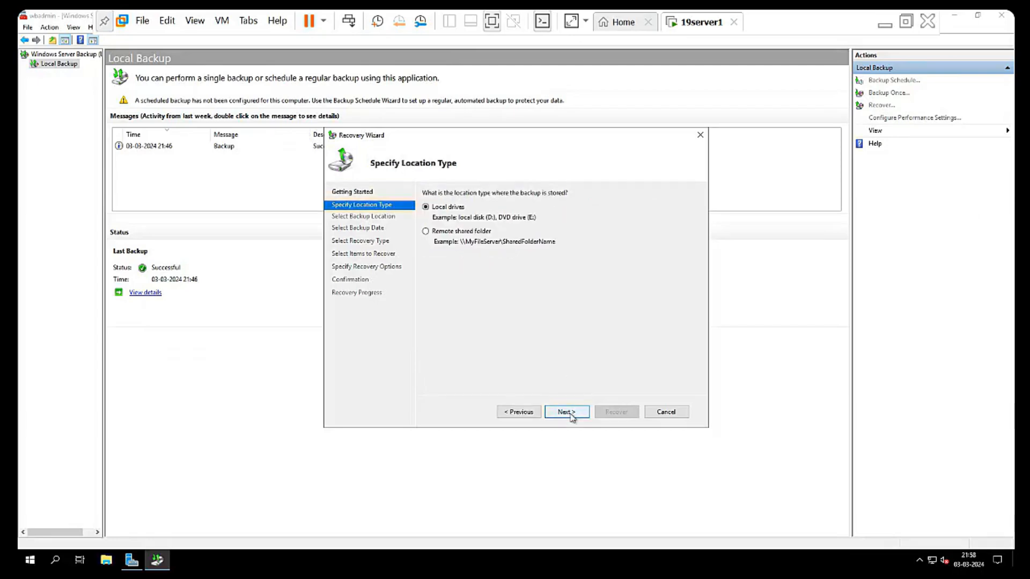
click(568, 413)
click(594, 228)
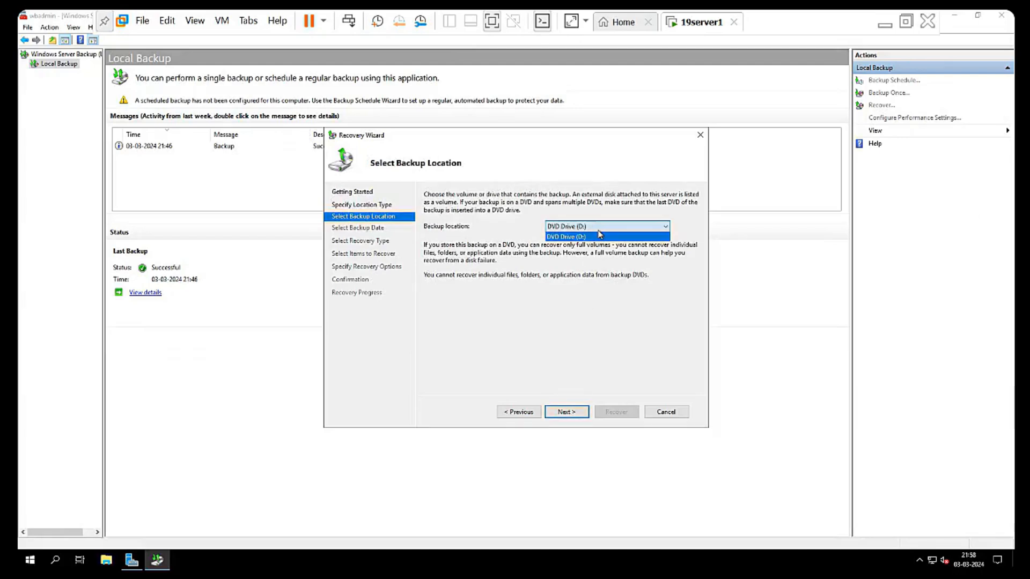
click(609, 229)
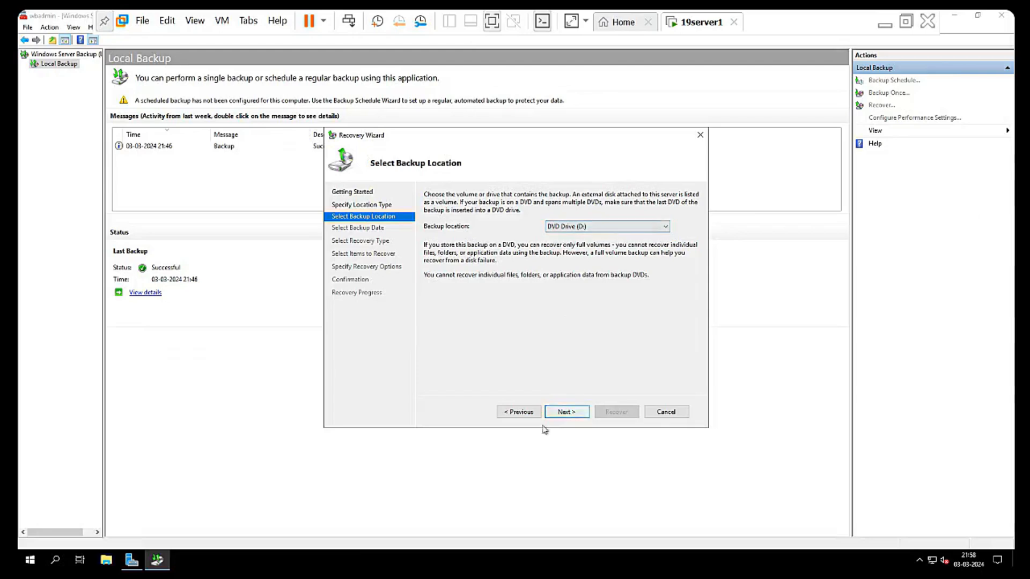
click(526, 415)
click(526, 413)
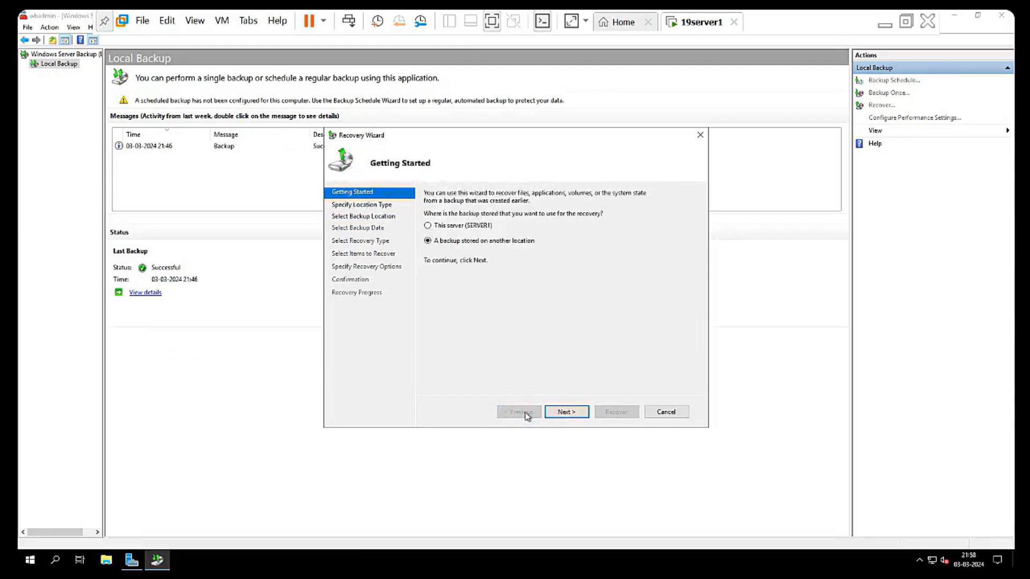
click(566, 412)
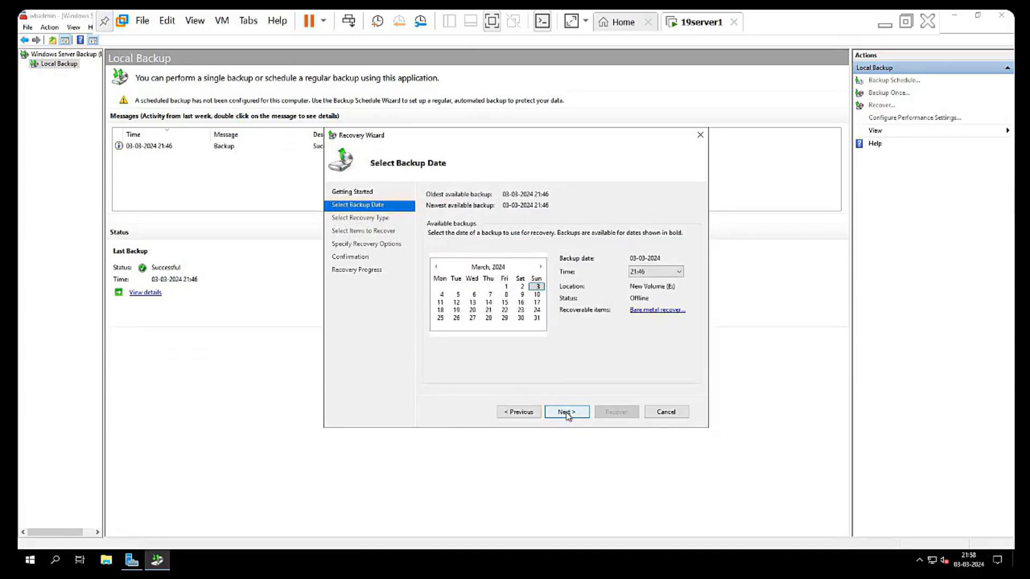
click(568, 416)
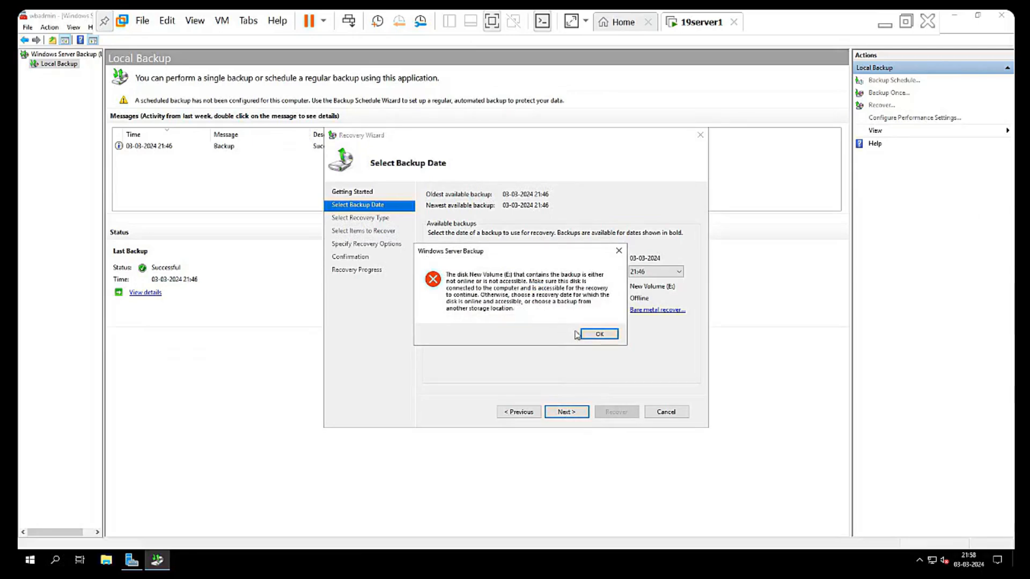
click(592, 335)
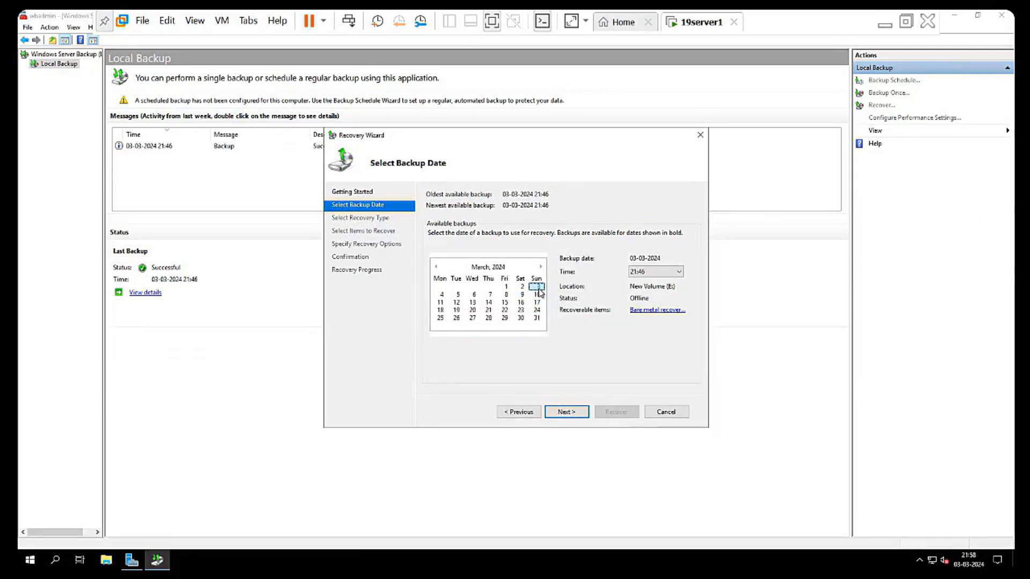
click(679, 272)
click(680, 275)
click(442, 296)
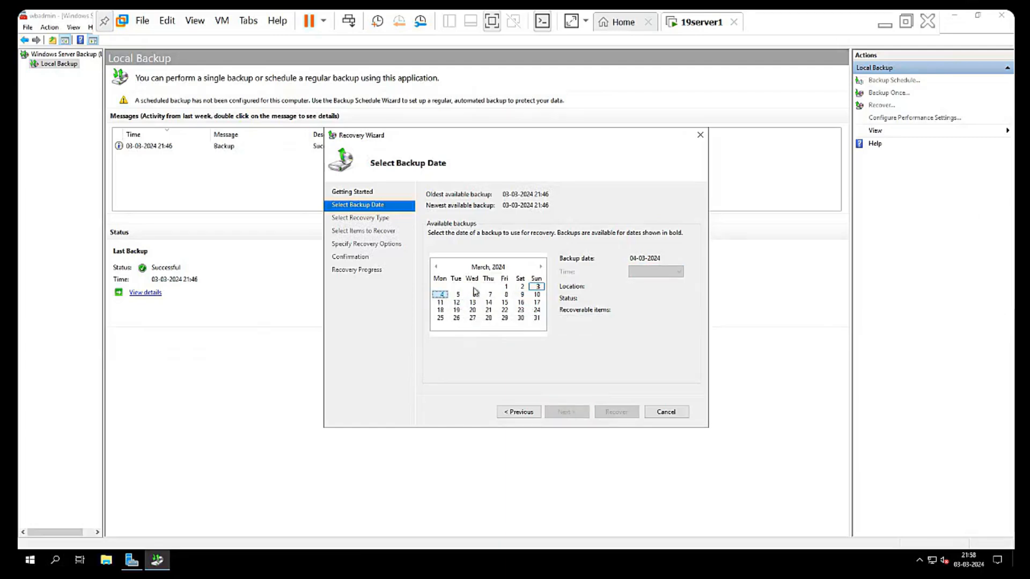
click(542, 289)
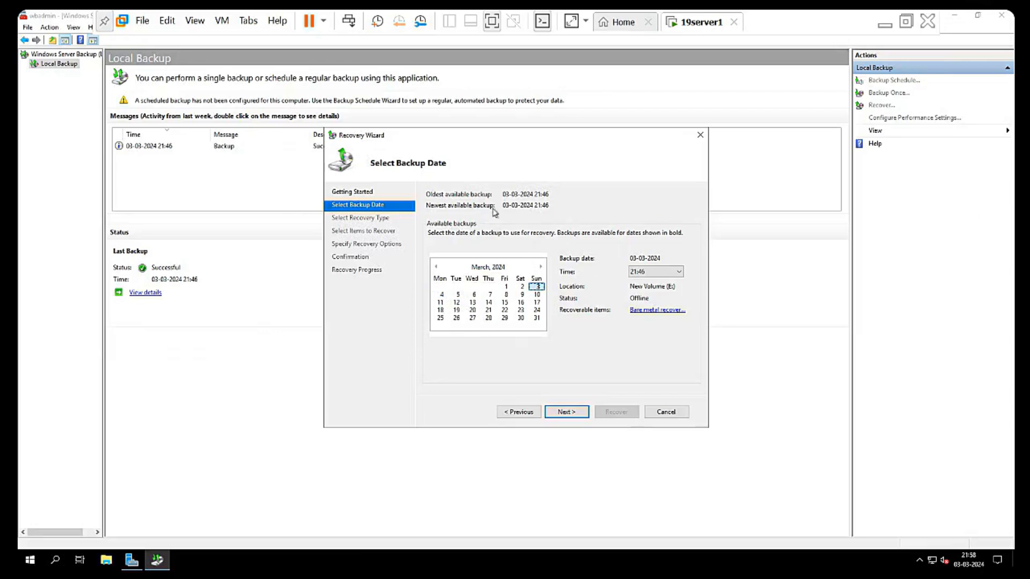
click(648, 276)
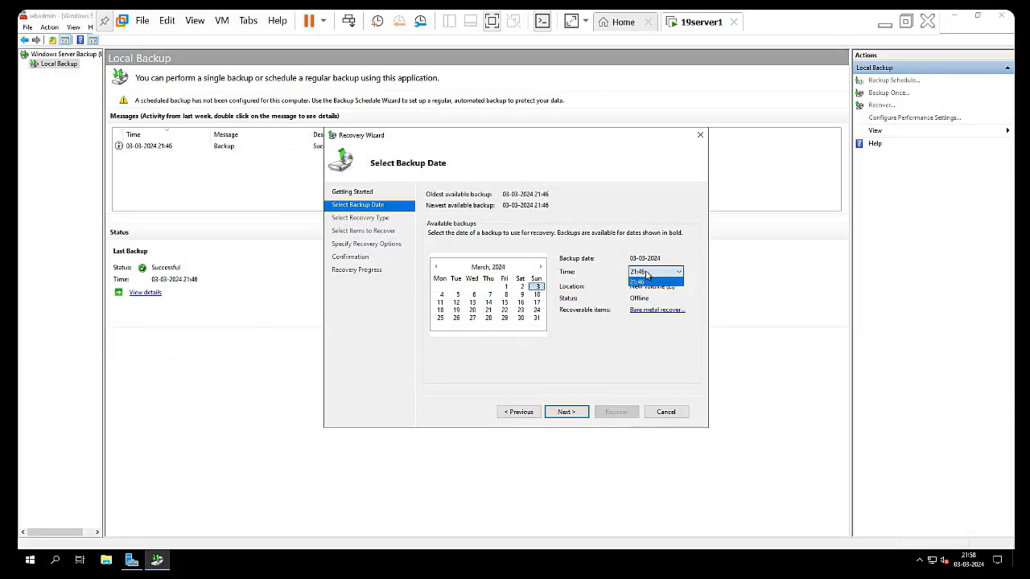
click(646, 276)
click(634, 275)
click(635, 277)
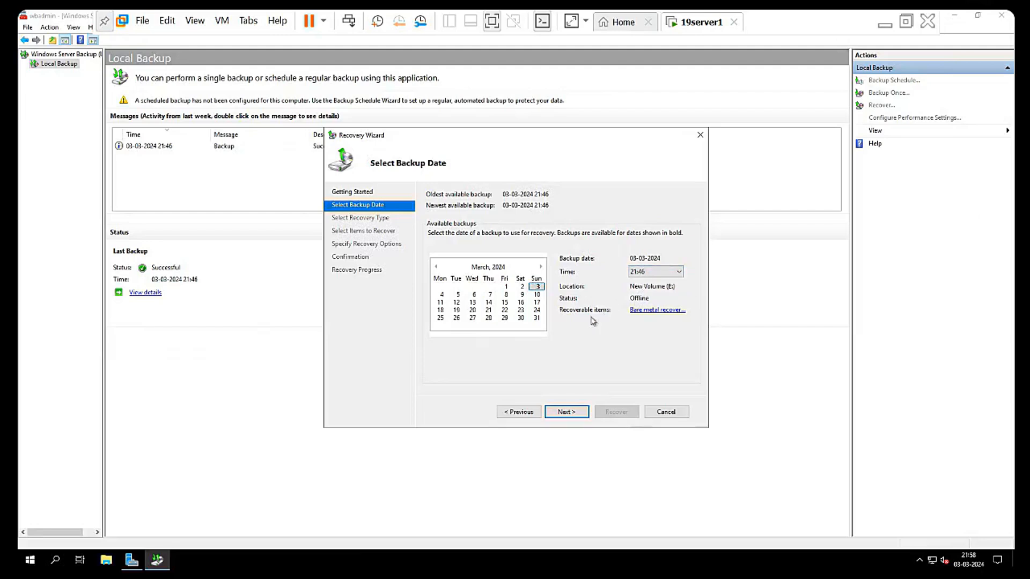
click(521, 413)
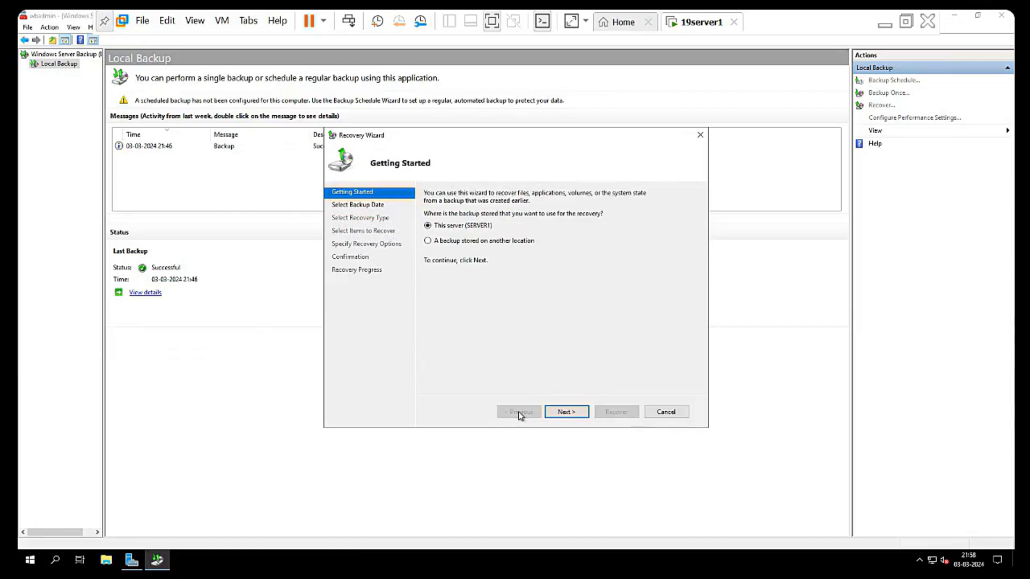
click(567, 412)
click(441, 294)
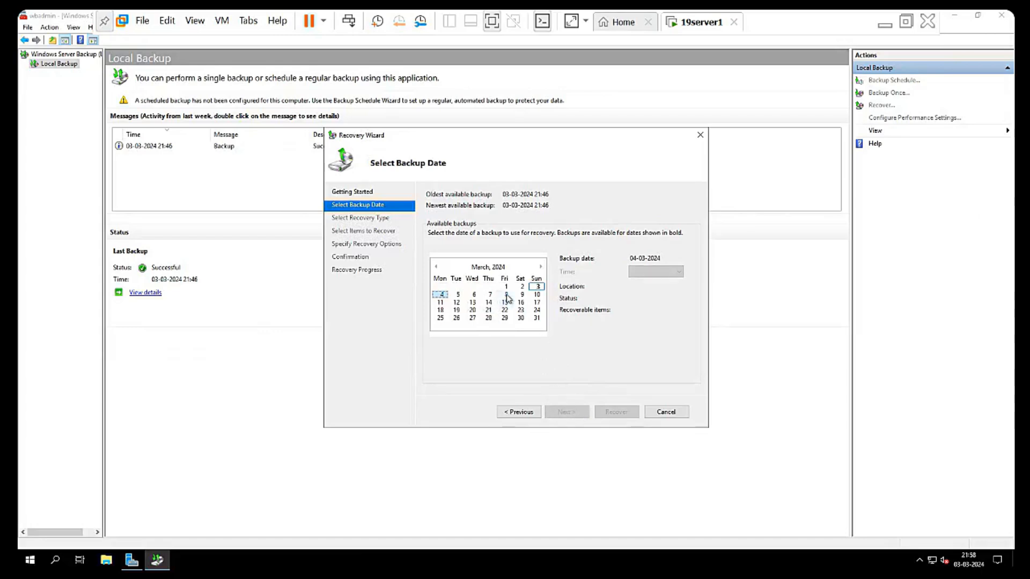
click(539, 288)
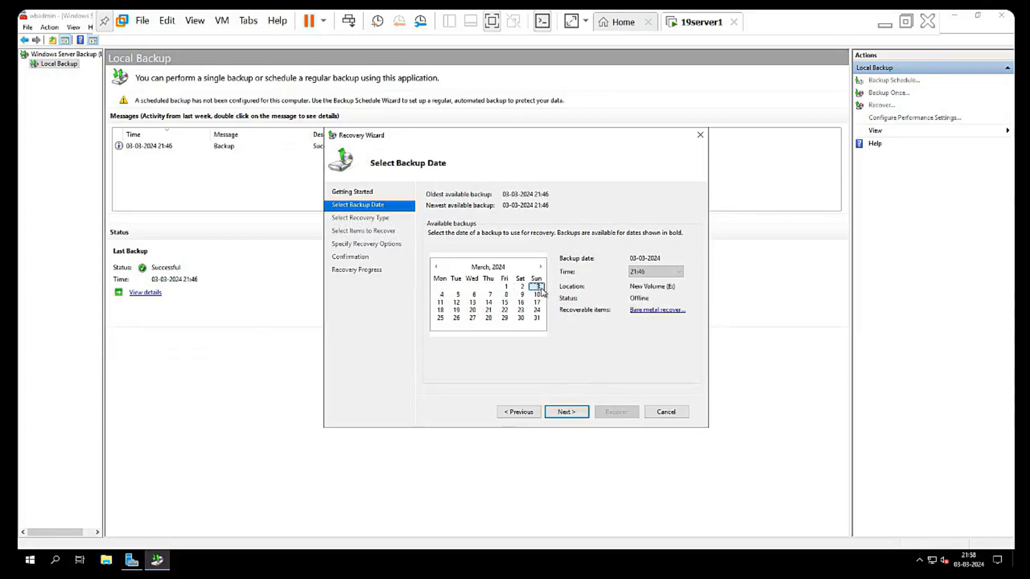
click(534, 295)
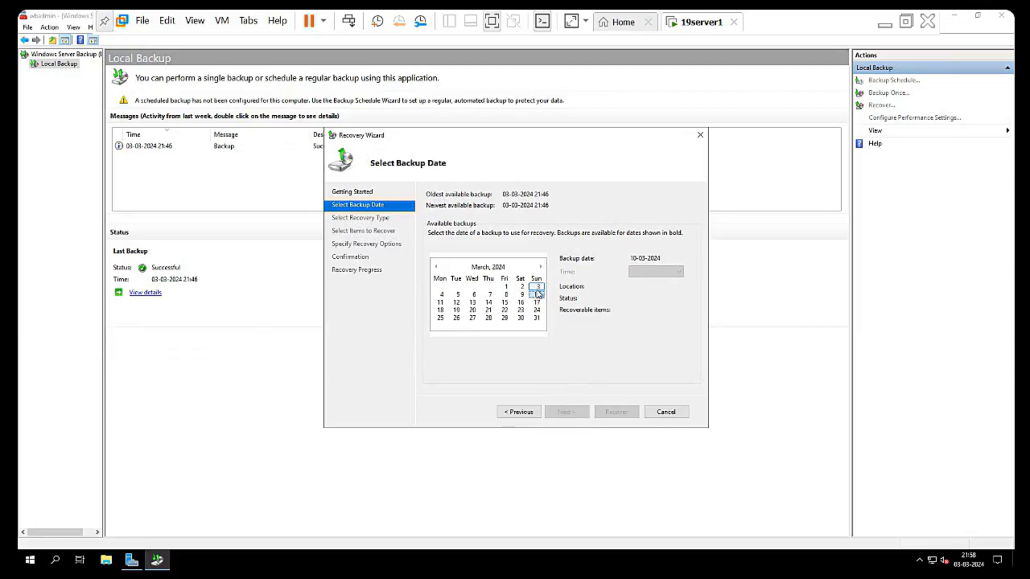
click(537, 288)
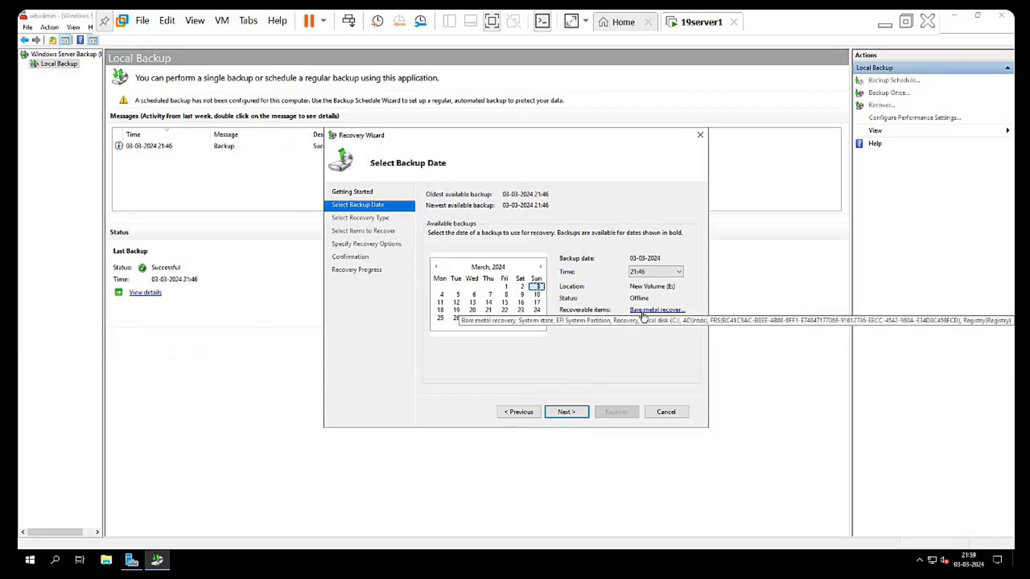
click(566, 414)
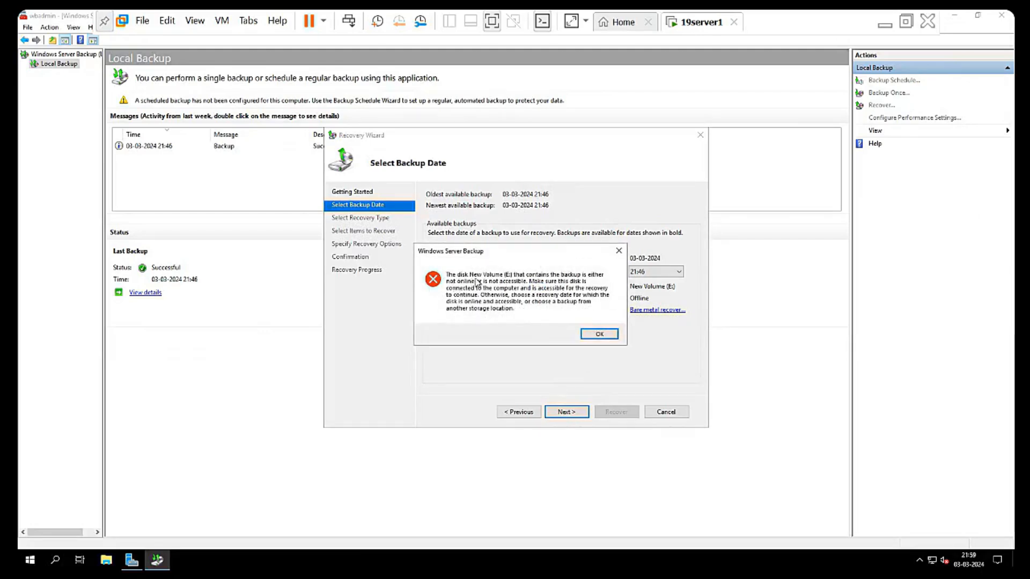
click(600, 334)
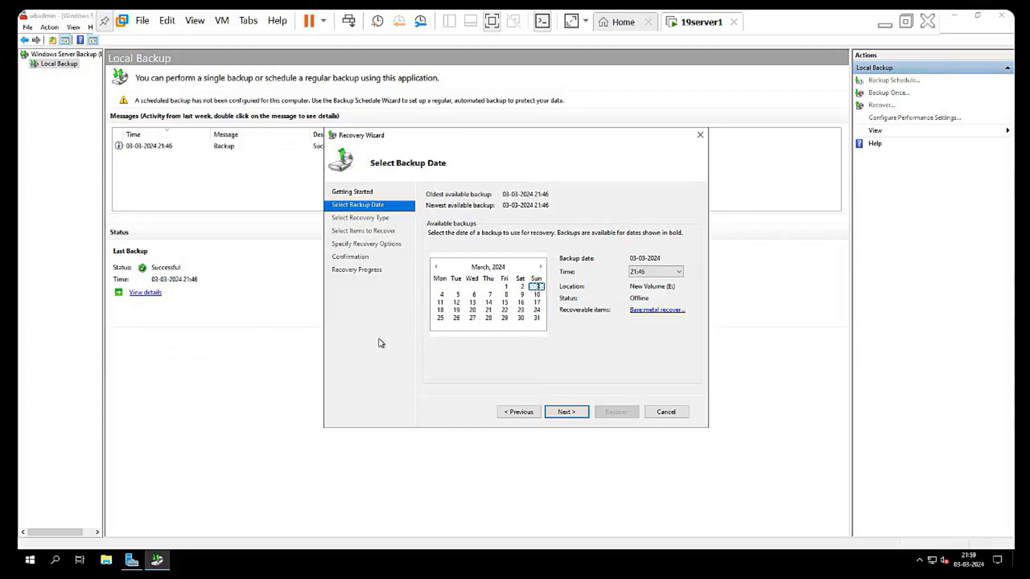
- Launch Disk Management and bring the offline Disk 0 online so New Volume (E:) appears
key(super+r)
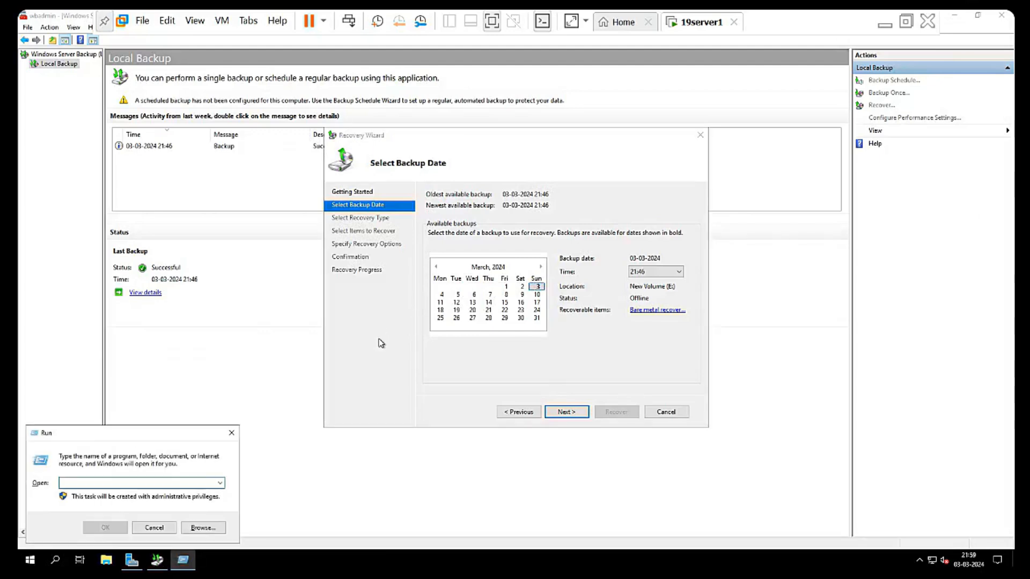
text(diskmgmt.msc)
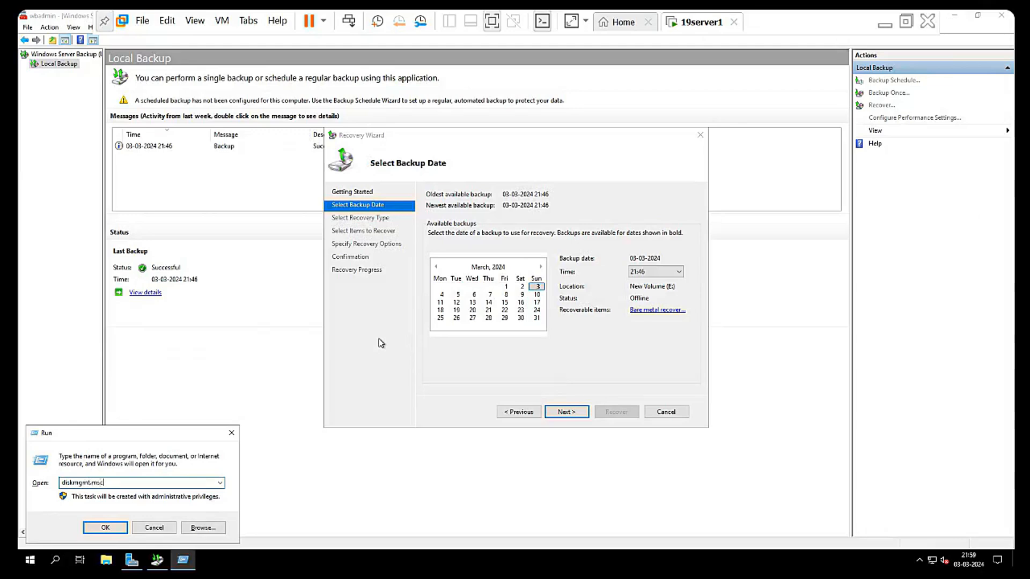
key(Return)
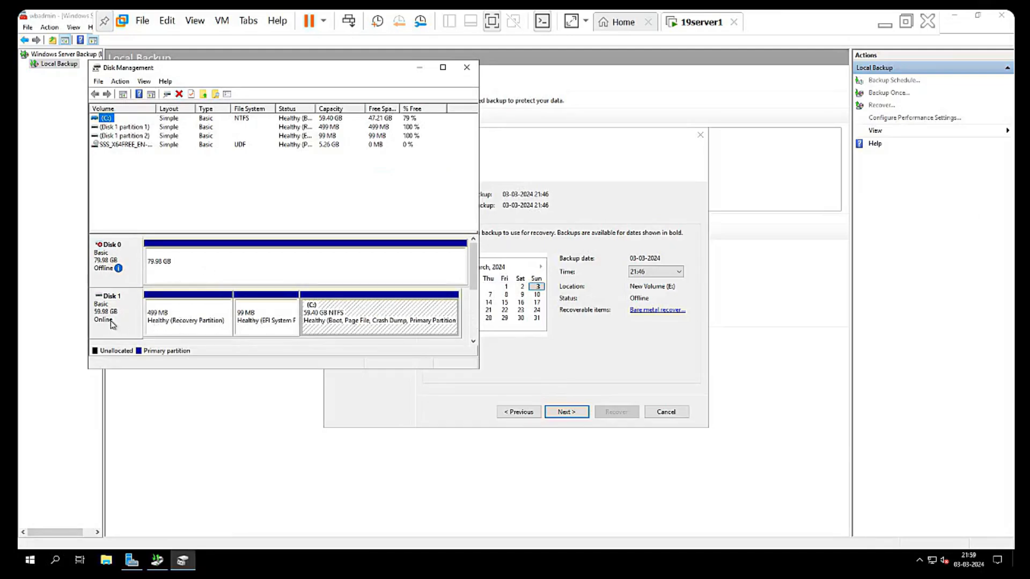
click(102, 263)
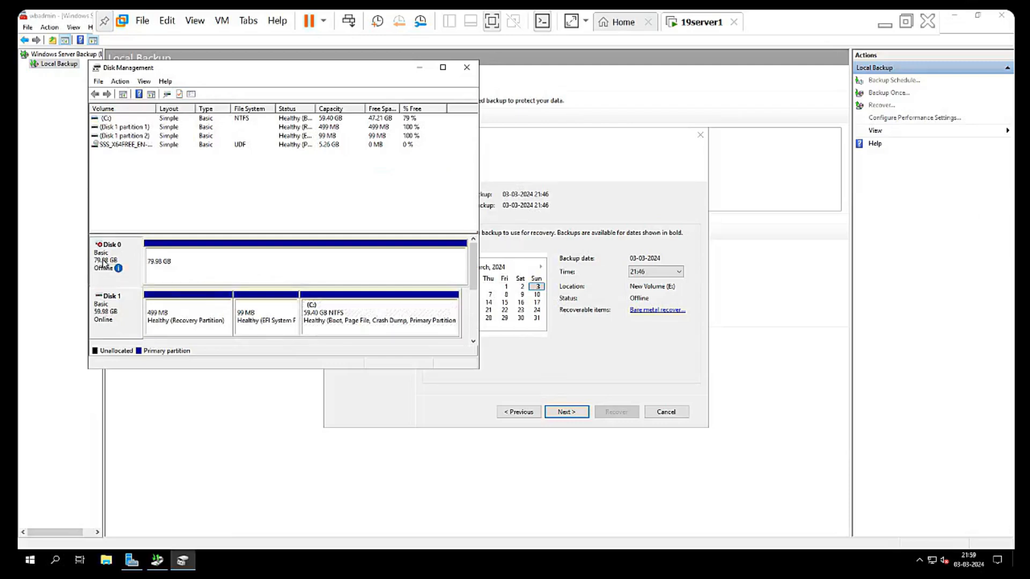
right_click(103, 264)
click(126, 269)
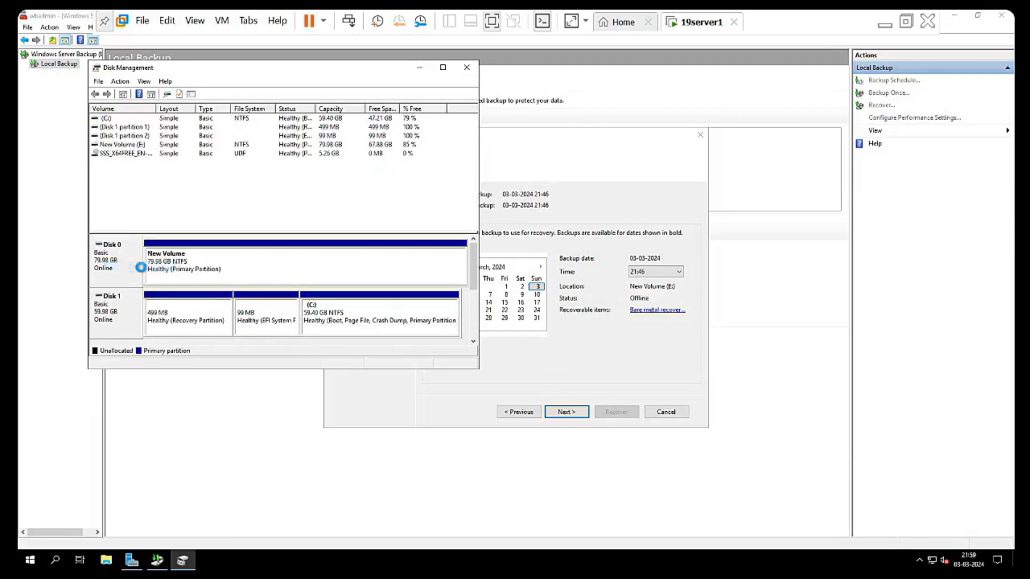
right_click(168, 262)
click(159, 269)
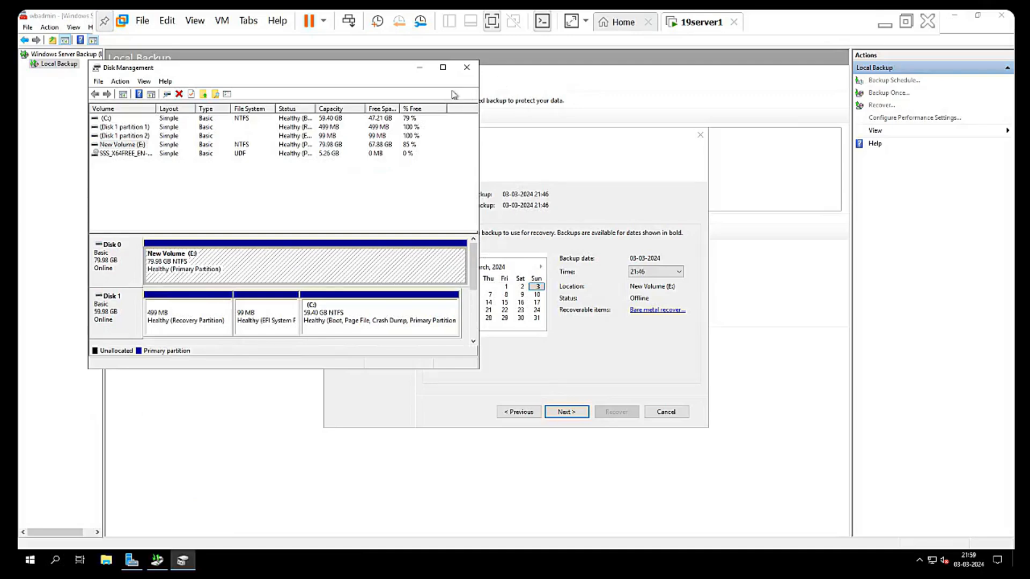
- Close Disk Management, retry the 3 March backup, dismiss the disk error and close the Recovery Wizard
click(471, 67)
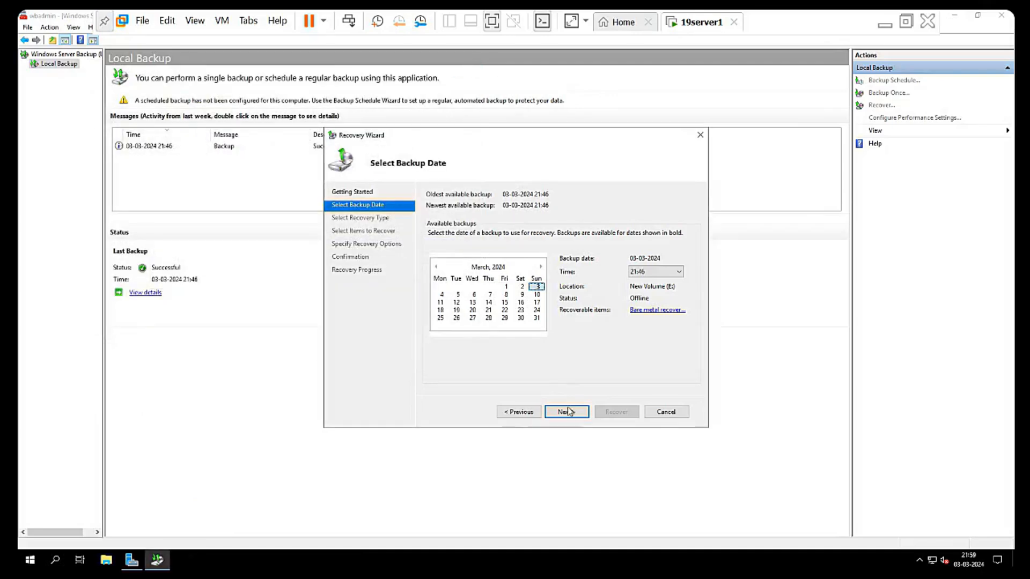
click(568, 417)
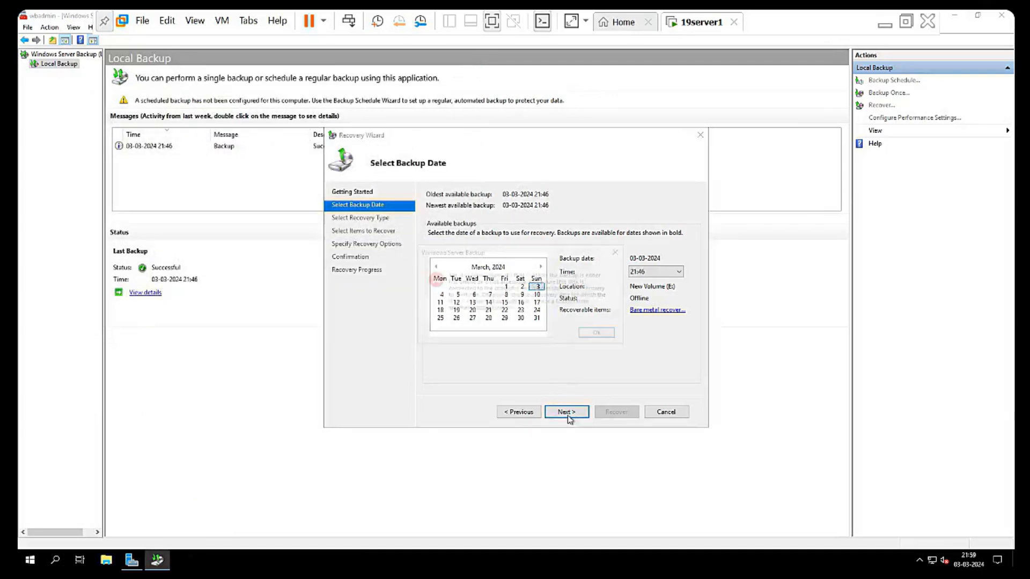
click(596, 334)
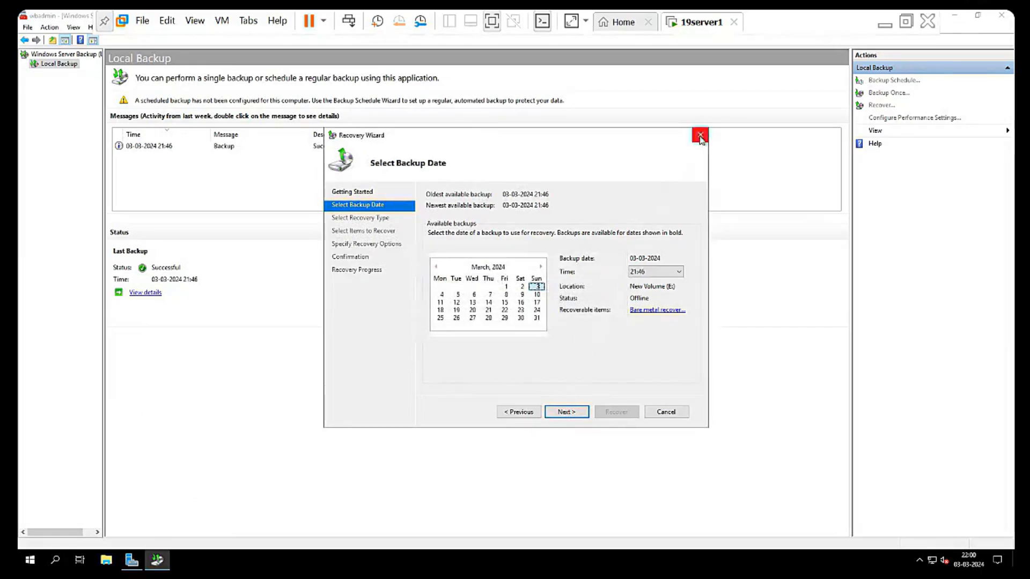
click(700, 135)
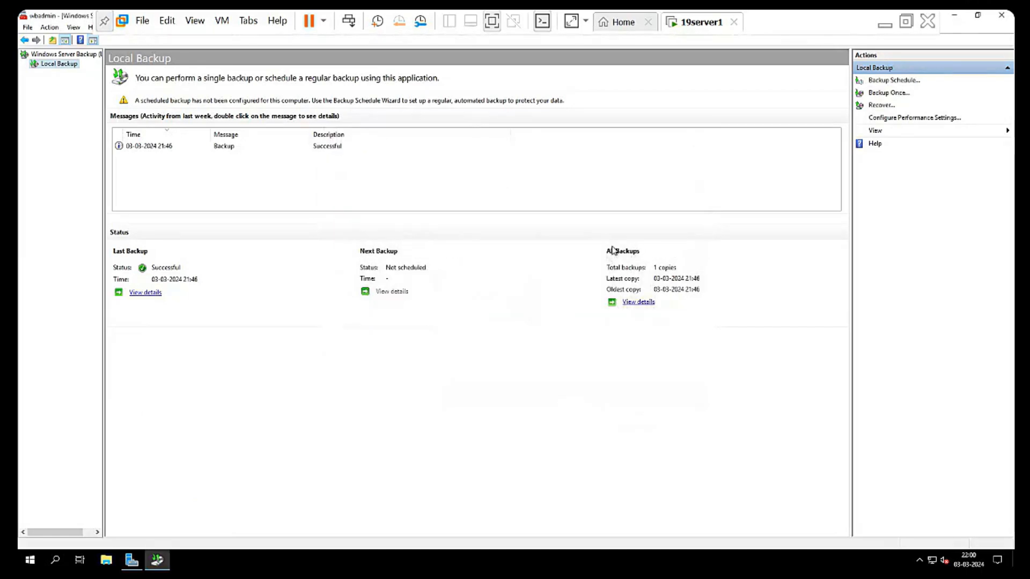
- Restart the Recovery Wizard, pass the backup date step and choose System state as the recovery type
click(886, 106)
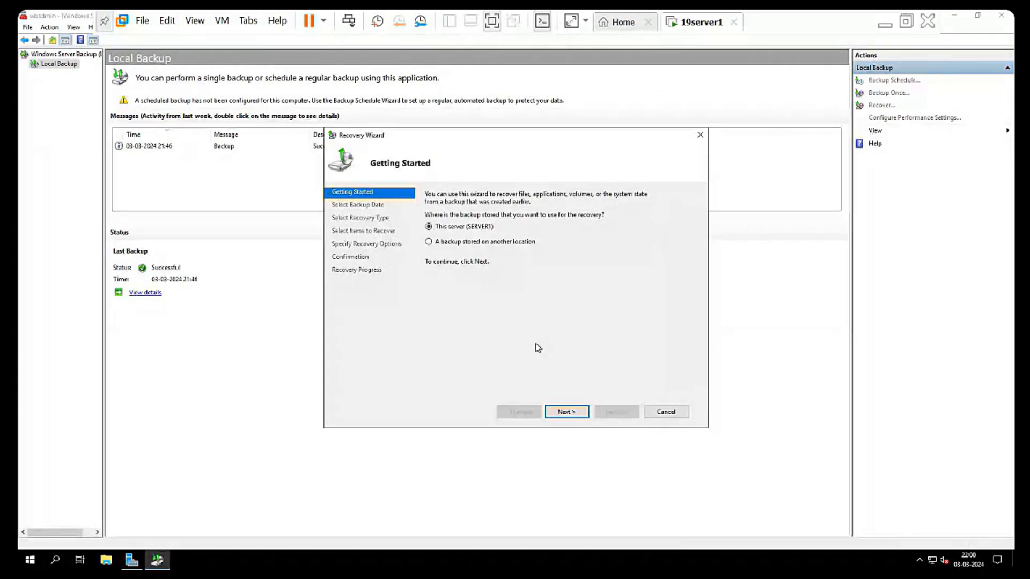
click(571, 412)
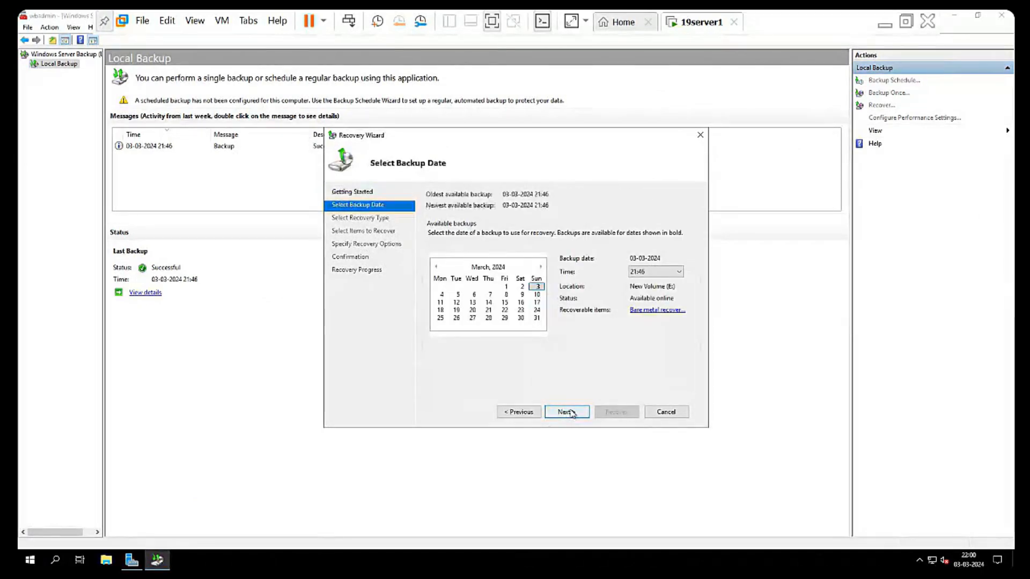
click(571, 414)
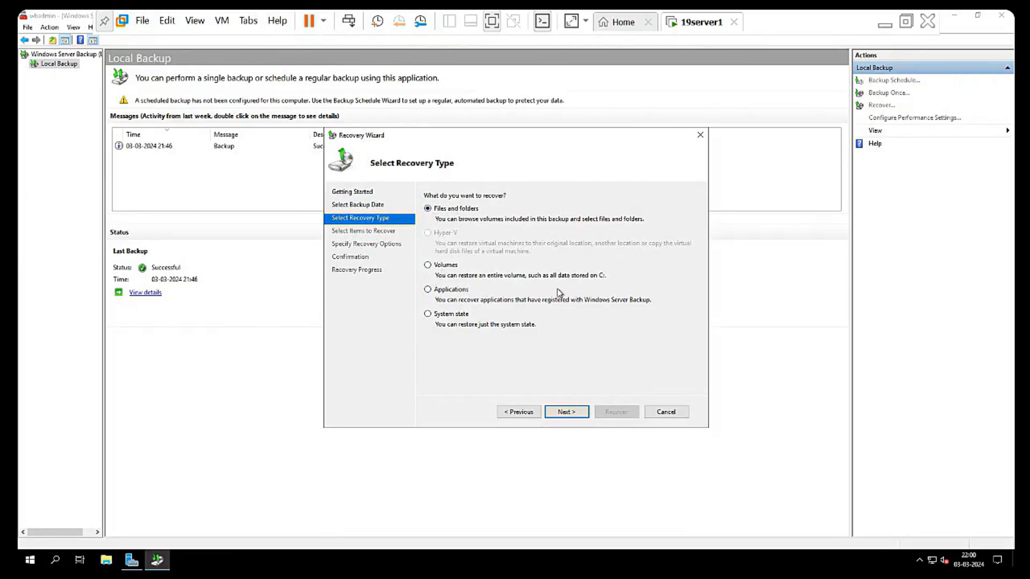
click(428, 315)
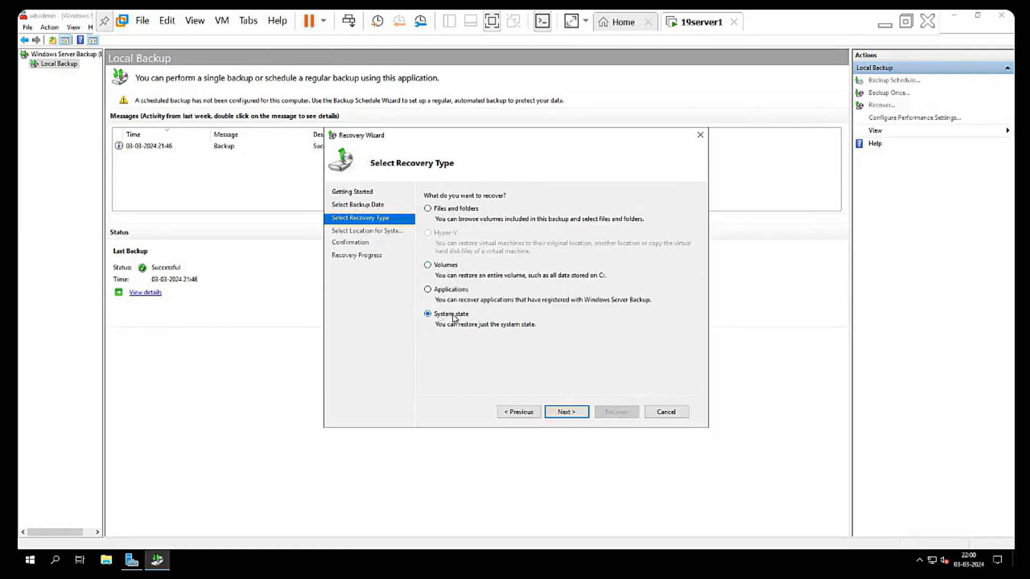
- Start an authoritative Active Directory system state recovery to the original location, confirming all warnings
click(563, 413)
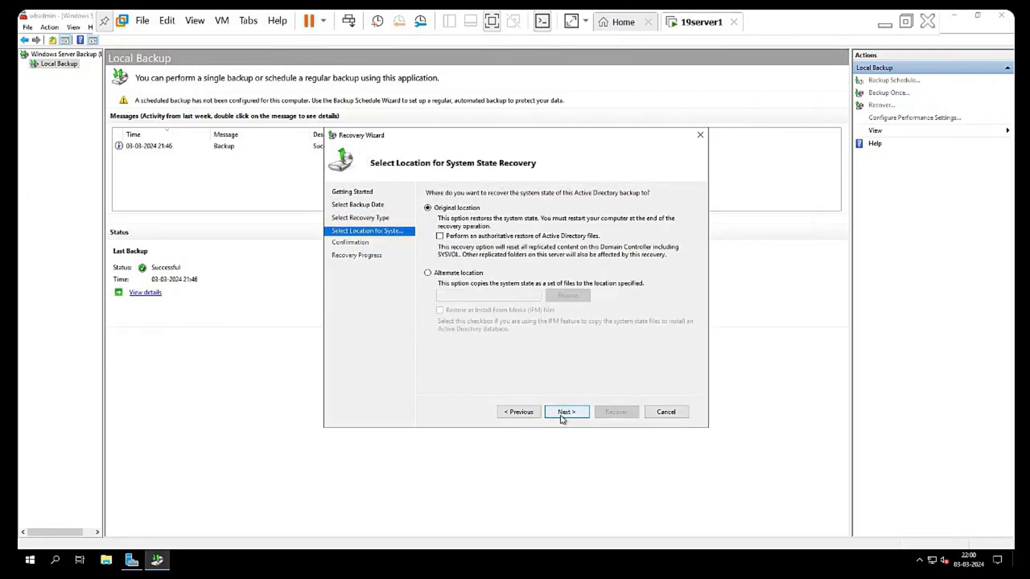
click(441, 237)
click(567, 412)
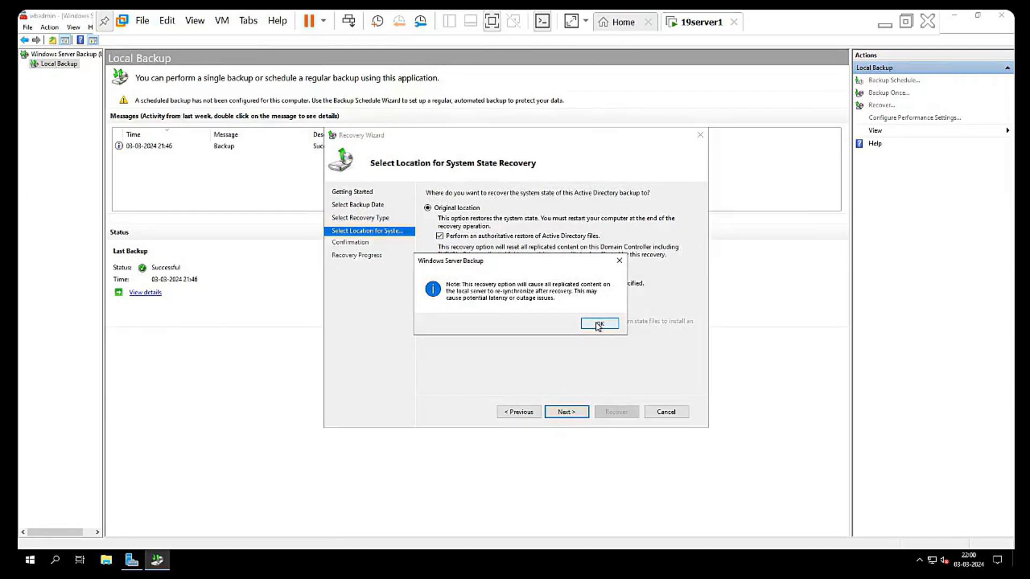
click(599, 325)
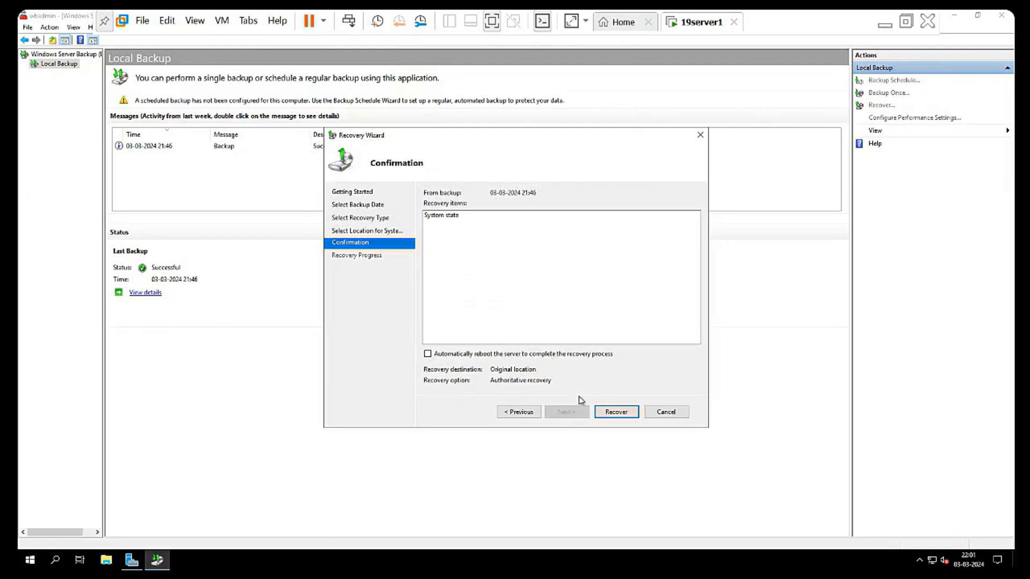
click(617, 414)
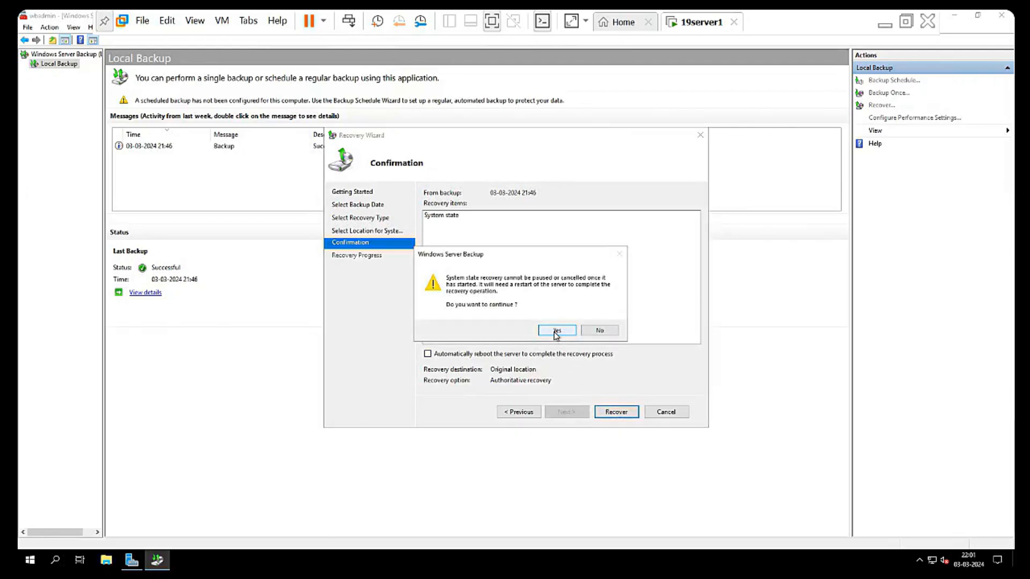
click(557, 330)
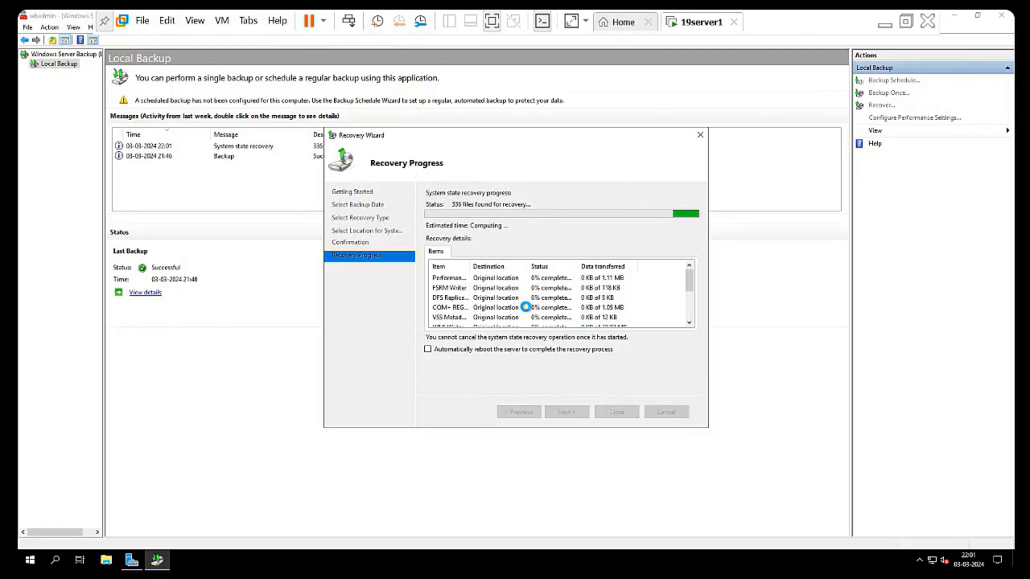
key(super+r)
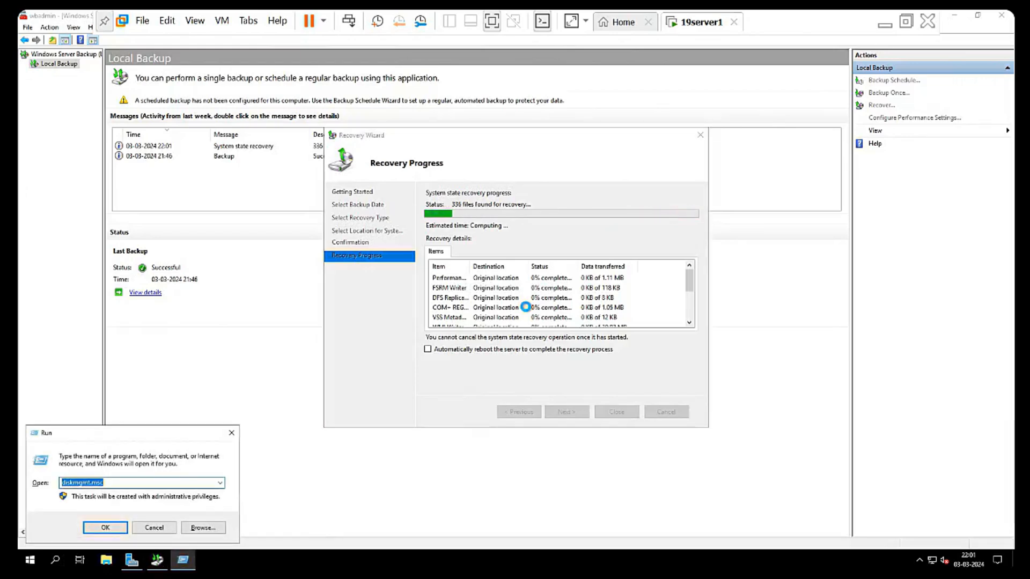
text(msconfig)
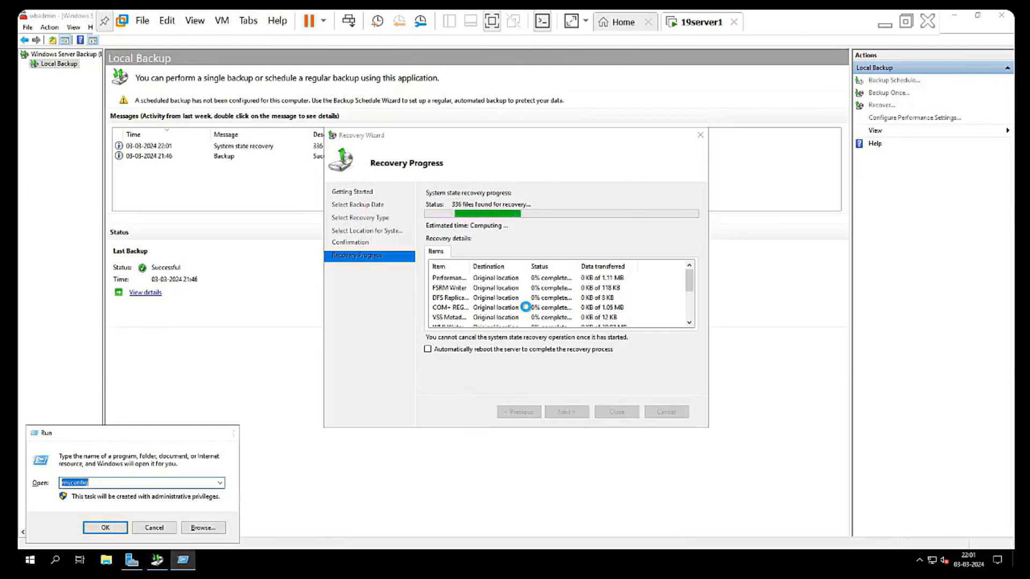
key(Return)
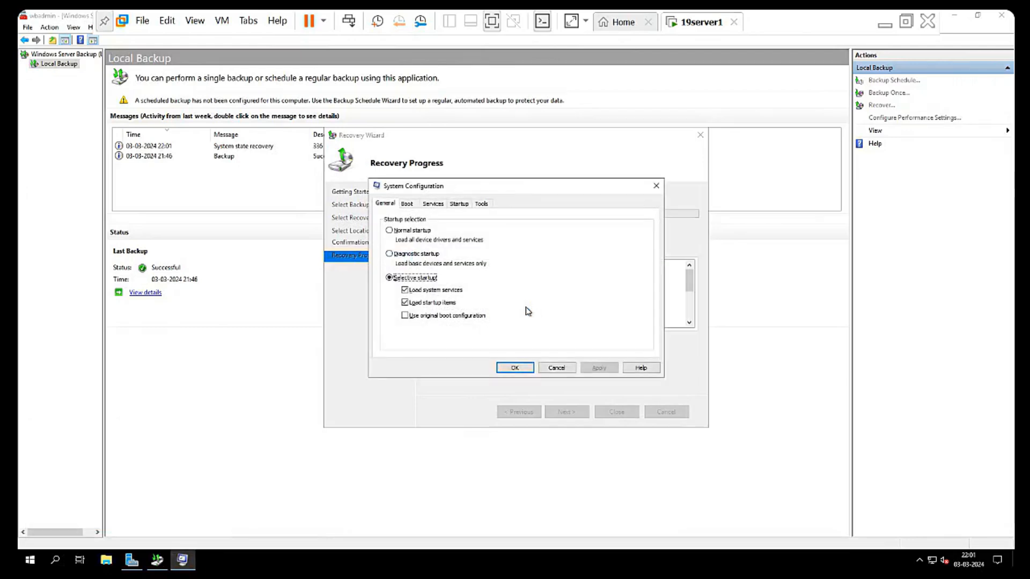
click(409, 205)
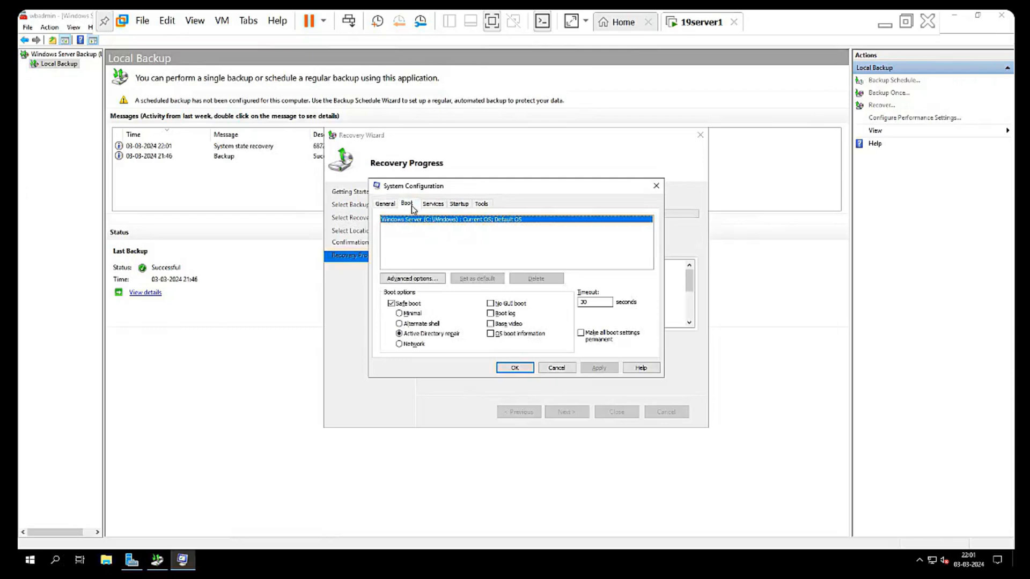
click(407, 306)
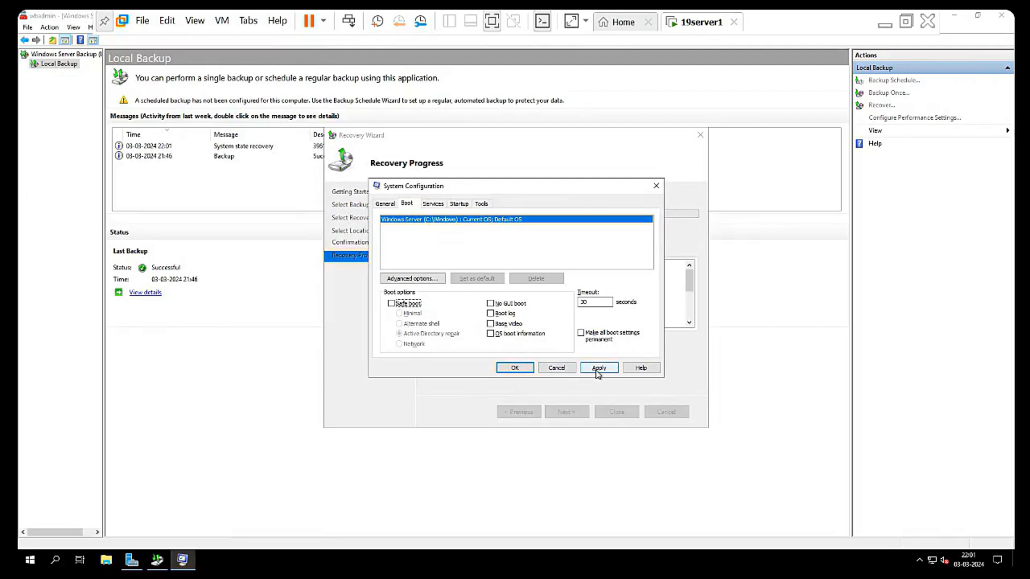
click(654, 187)
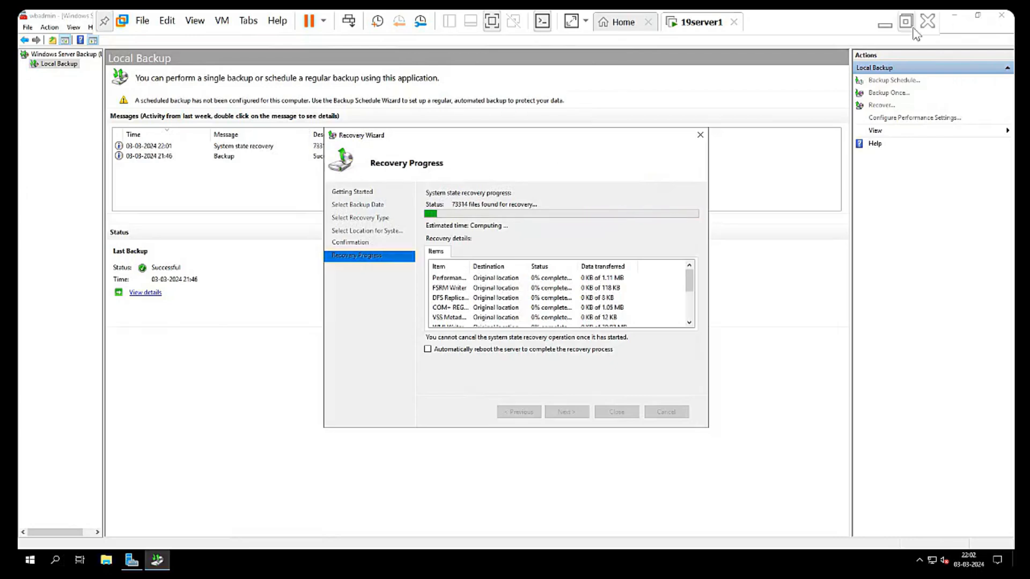
- Minimize the VMware Workstation window to reveal the Edge live class session
click(886, 27)
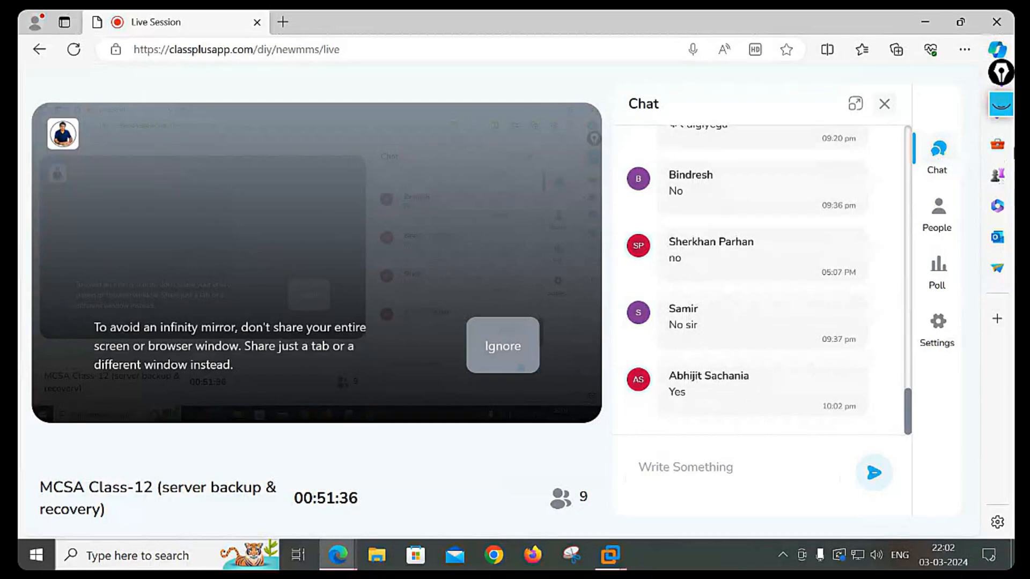
click(1007, 106)
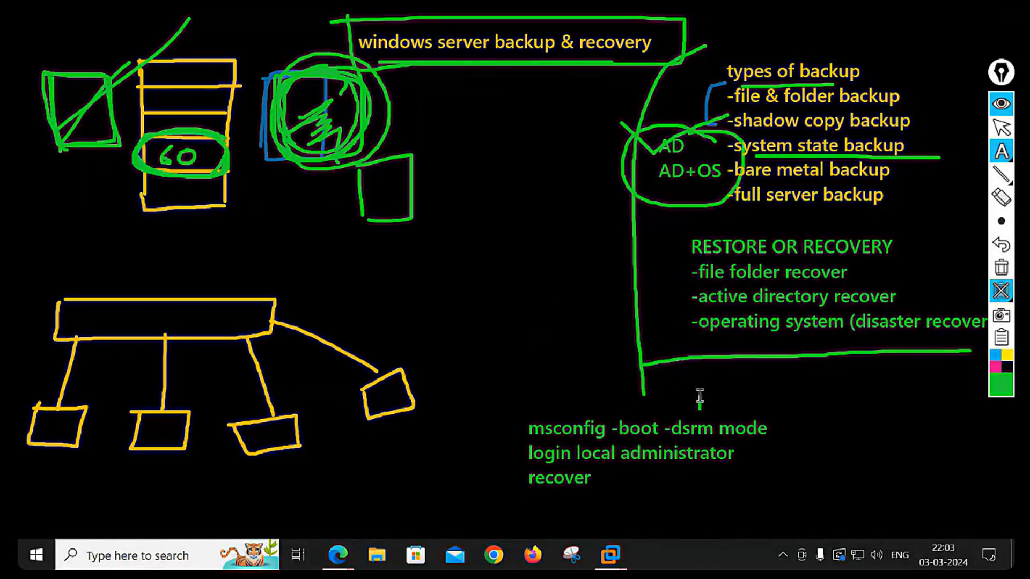
click(993, 110)
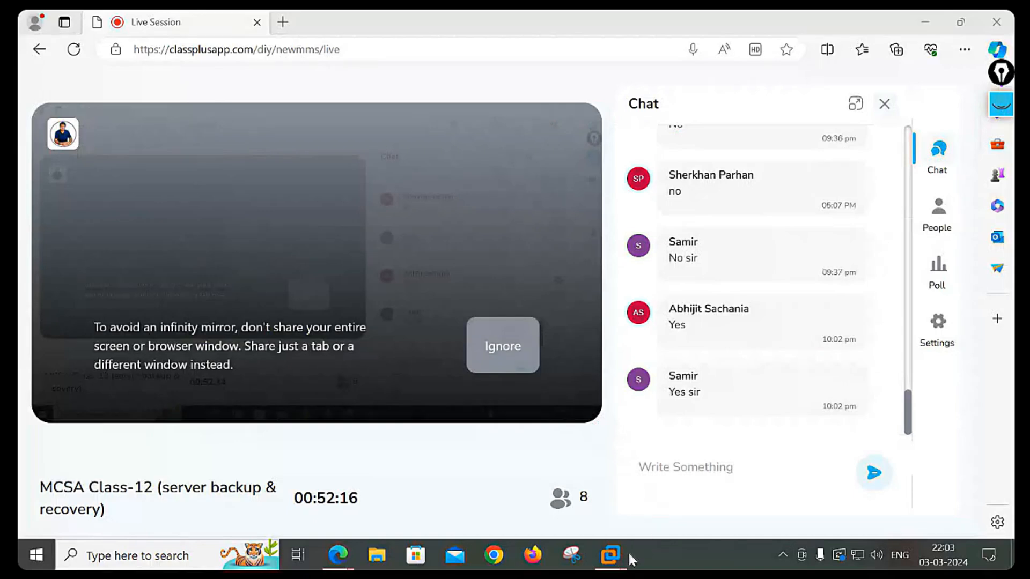
- Bring the 19server1 VM back to the front from the VMware taskbar preview
mouse_move(611, 556)
click(671, 491)
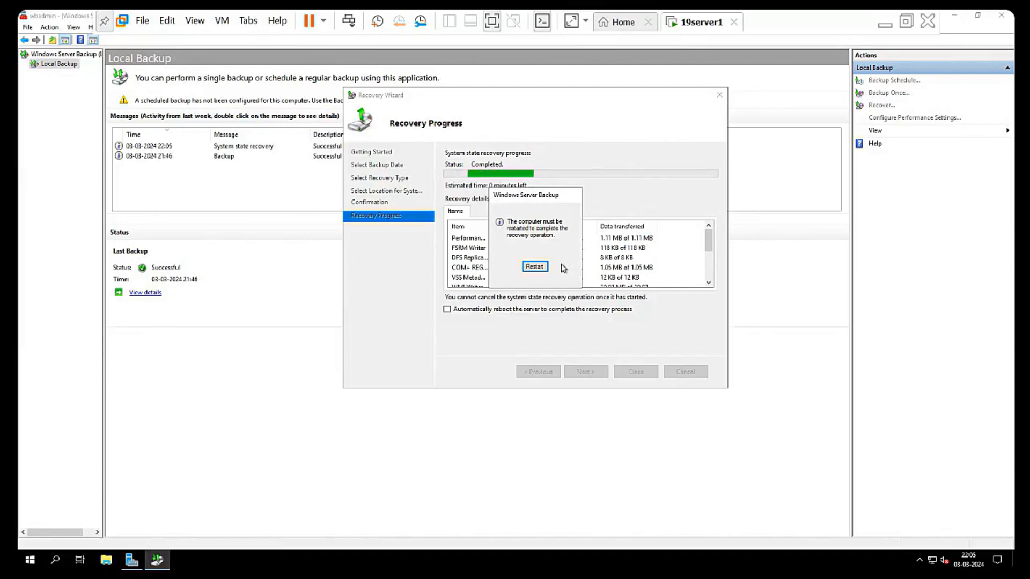
- Untick Safe boot in msconfig's Boot tab, apply the change and restart the server
key(super+r)
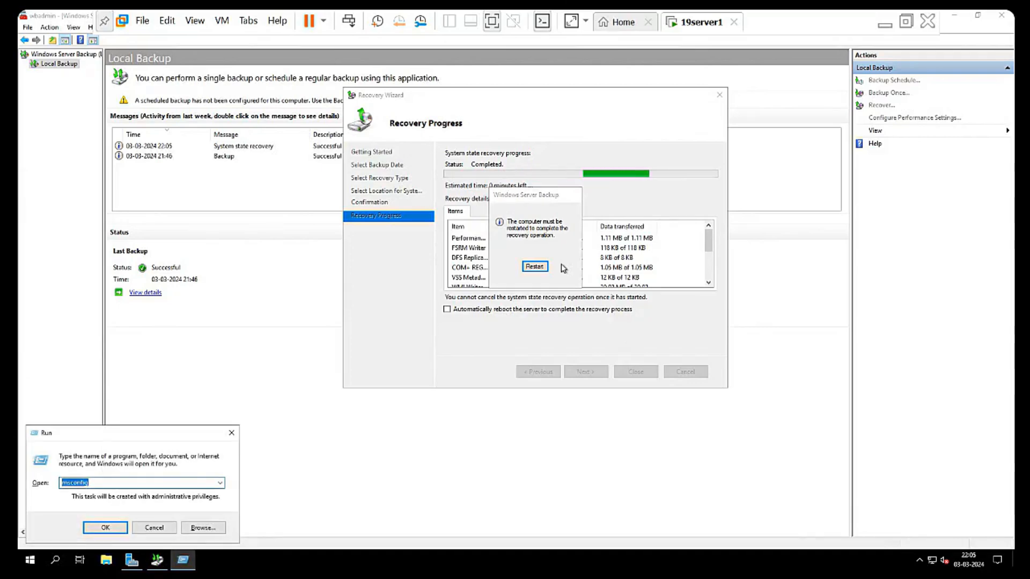
text(msconfig)
key(Return)
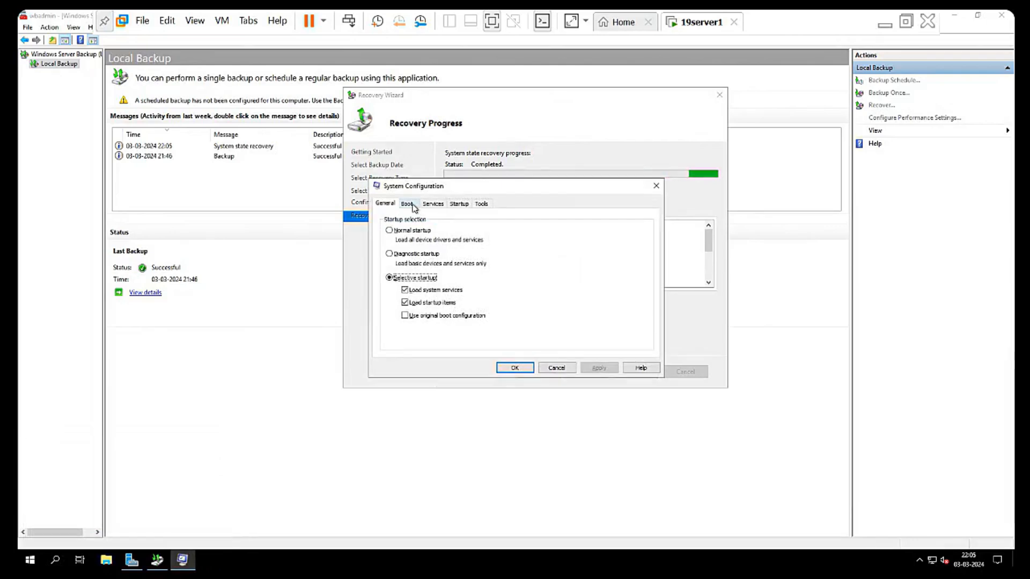
click(406, 204)
click(394, 304)
click(600, 368)
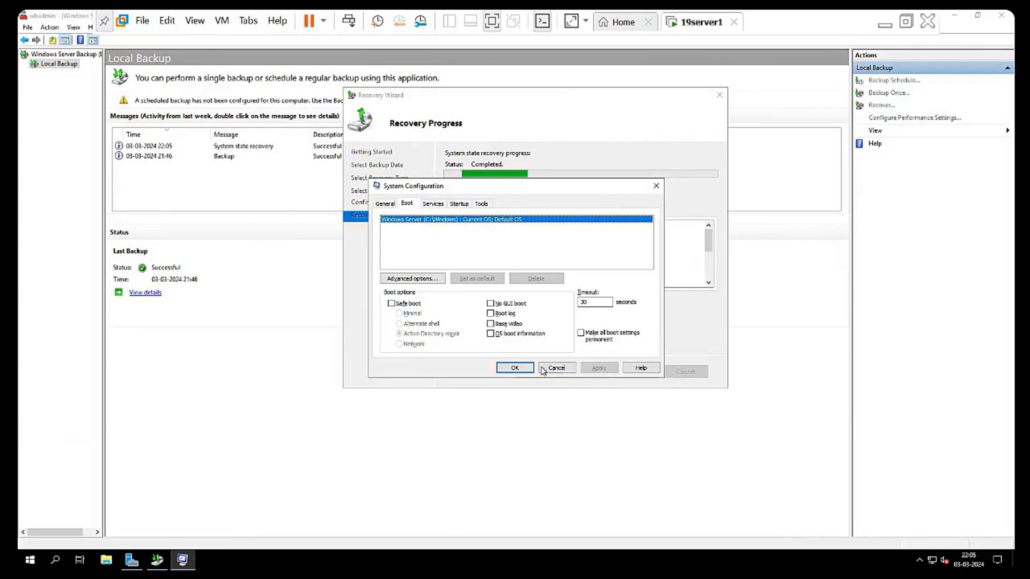
click(516, 368)
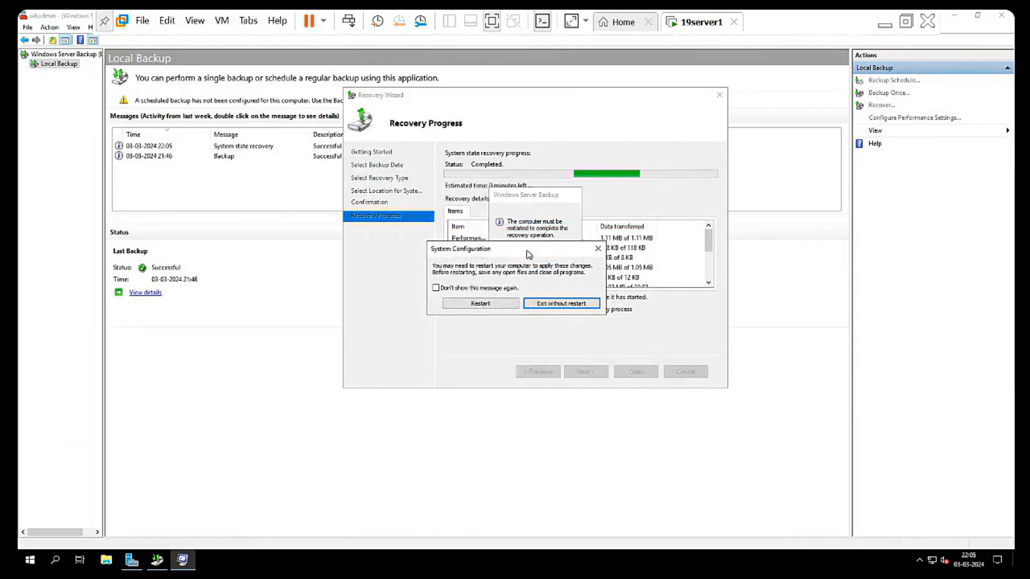
click(488, 307)
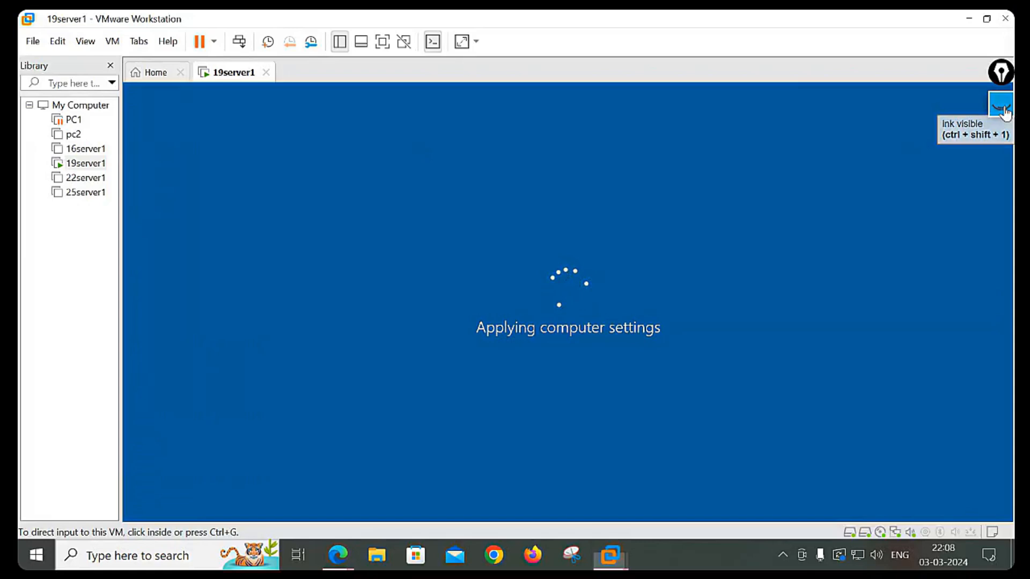
- Once the VM is rebooting, show the Epic Pen blackboard notes over the screen
click(1002, 107)
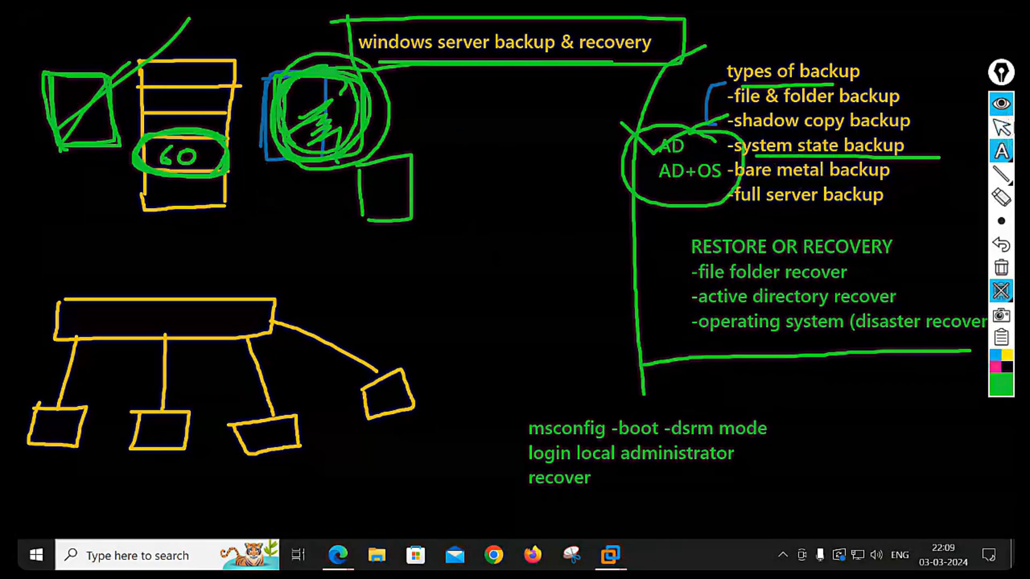
- With the green pen, circle the server sketch, draw an arc linking it, and scribble over the 60
mouse_move(998, 155)
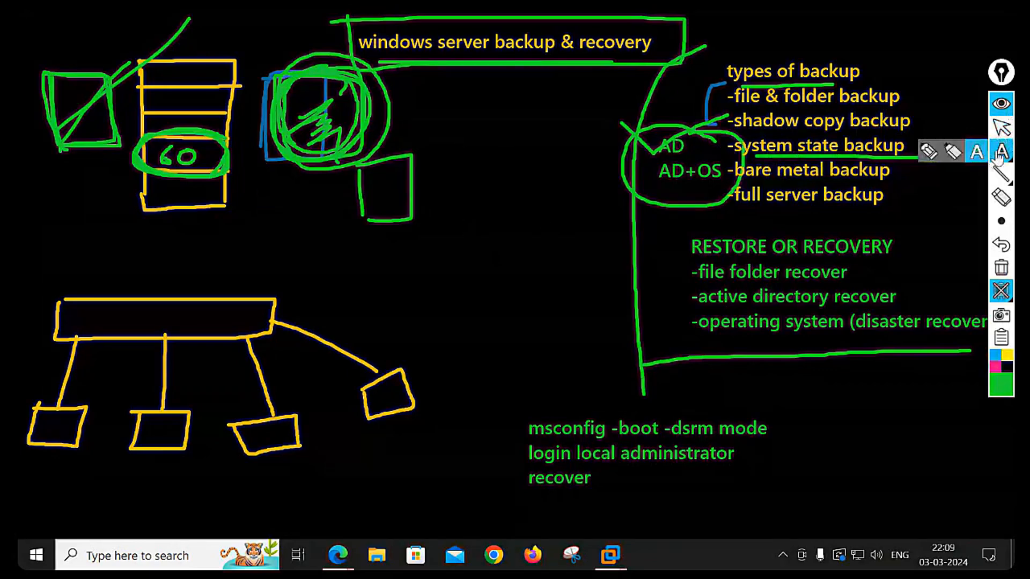
click(933, 154)
mouse_move(367, 116)
mouse_down()
mouse_move(394, 103)
mouse_move(251, 119)
mouse_move(372, 130)
mouse_move(311, 80)
mouse_move(314, 93)
mouse_up()
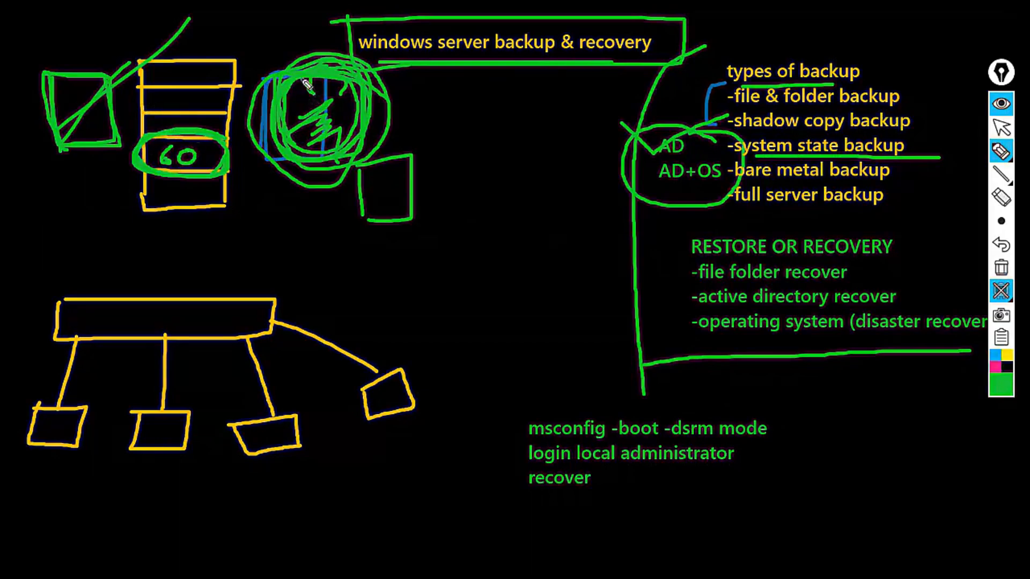
mouse_move(286, 63)
mouse_down()
mouse_move(274, 57)
mouse_move(207, 88)
mouse_move(204, 152)
mouse_up()
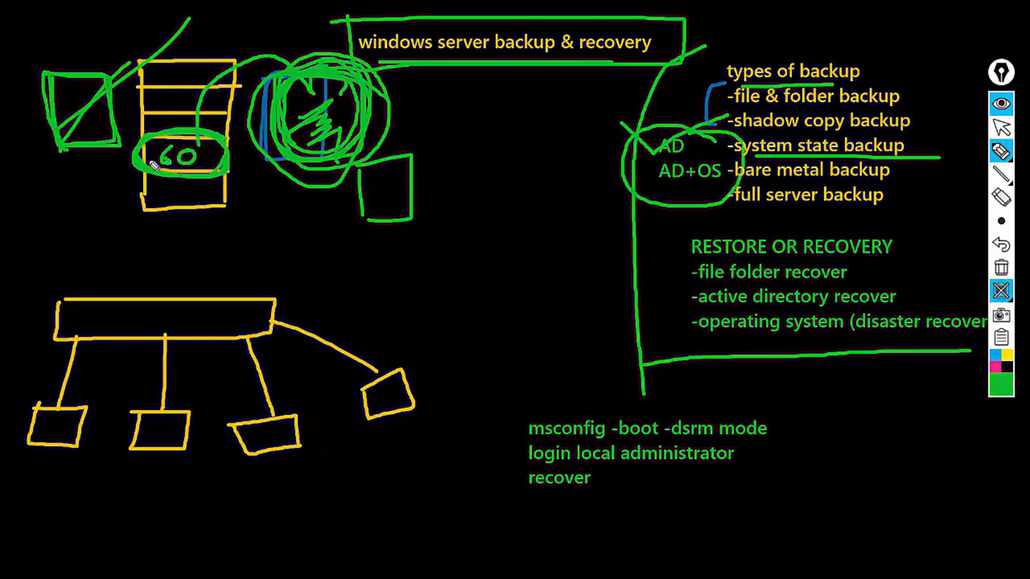
mouse_move(156, 133)
mouse_down()
mouse_move(212, 169)
mouse_move(186, 178)
mouse_up()
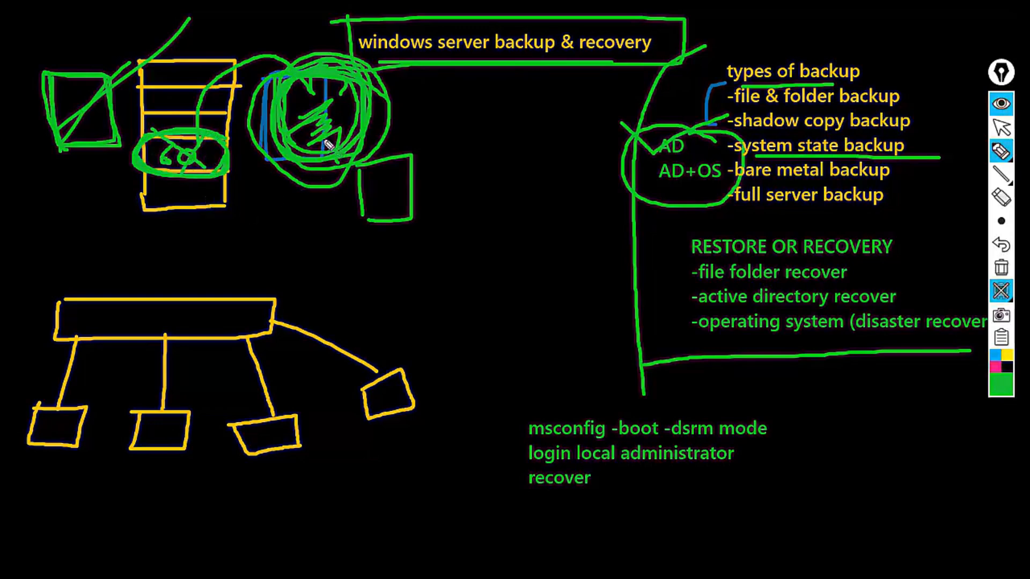
mouse_move(378, 92)
mouse_down()
mouse_move(290, 91)
mouse_move(303, 169)
mouse_move(378, 147)
mouse_move(381, 84)
mouse_up()
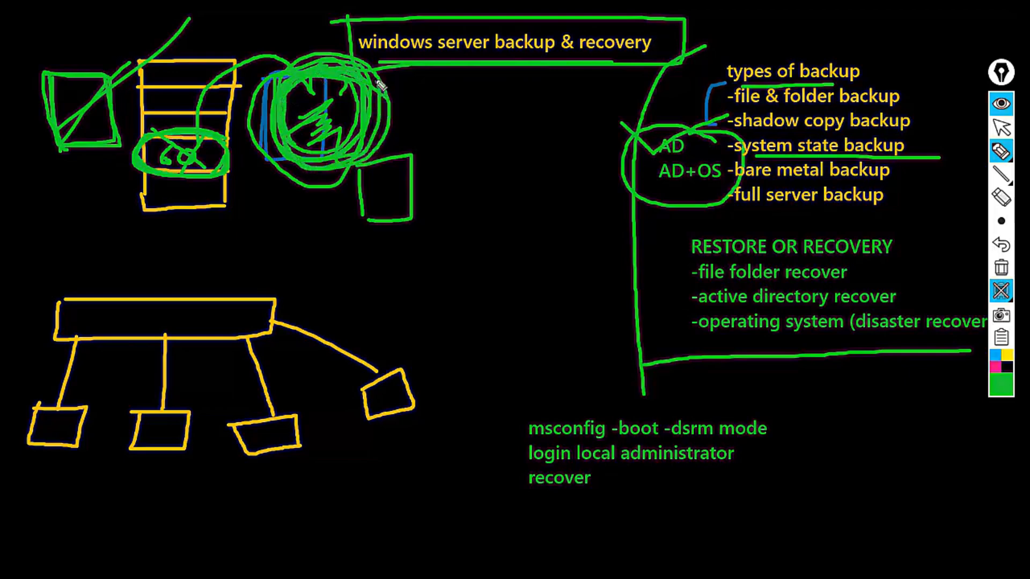
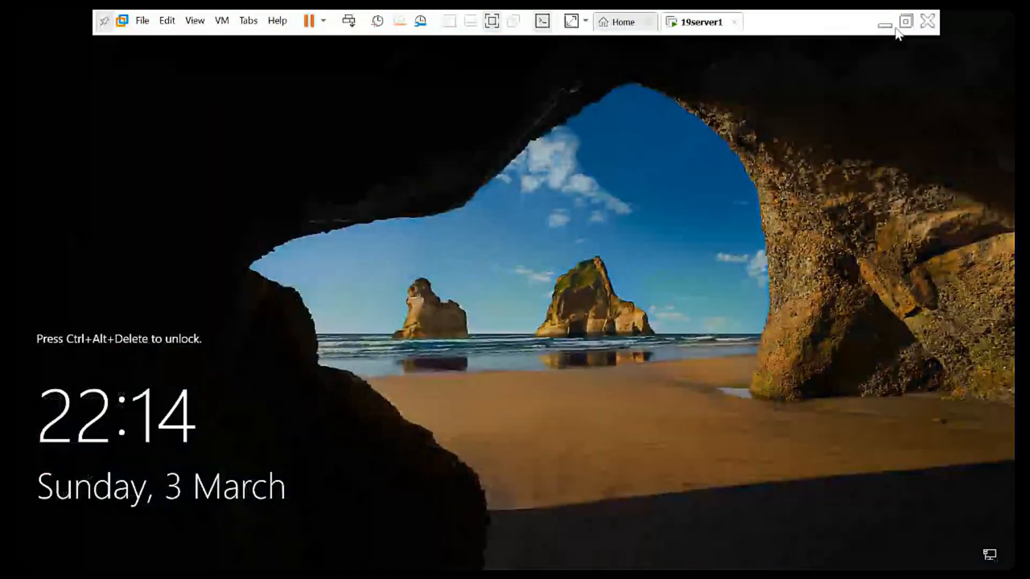
- Sign in as the domain administrator with the account password and close the finished recovery report
key(ctrl+alt+Insert)
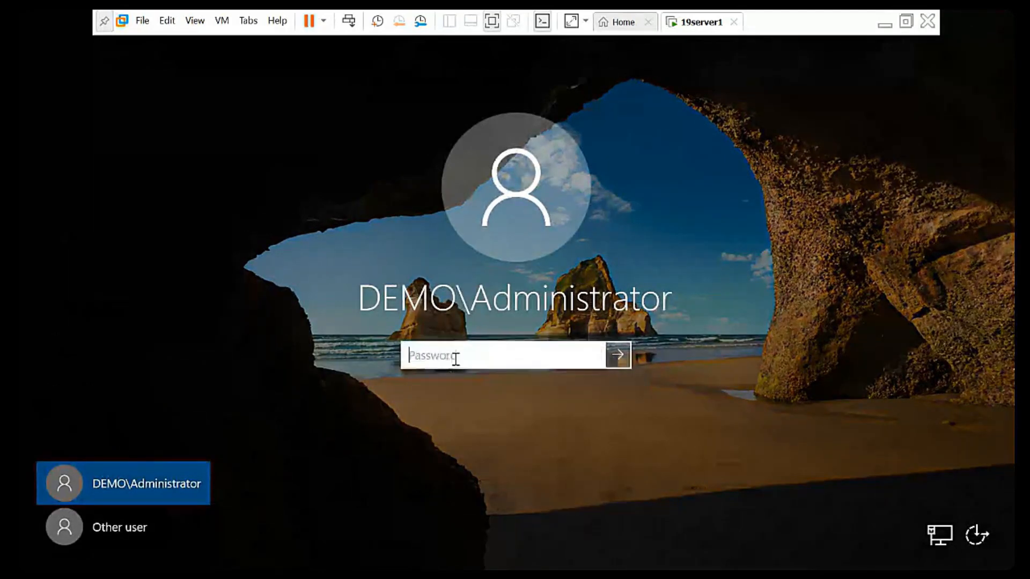
text(Password1!)
key(Return)
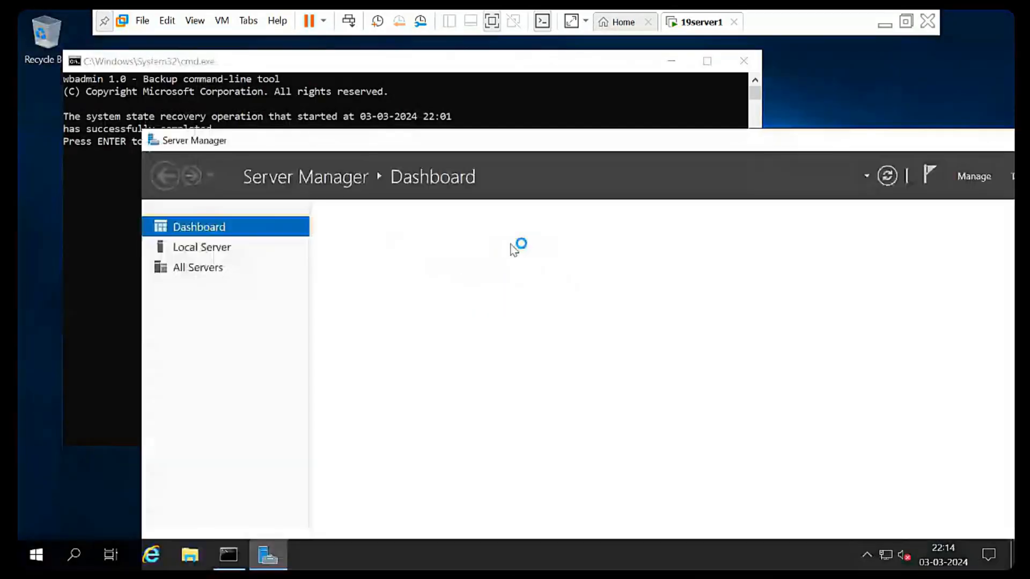
click(107, 201)
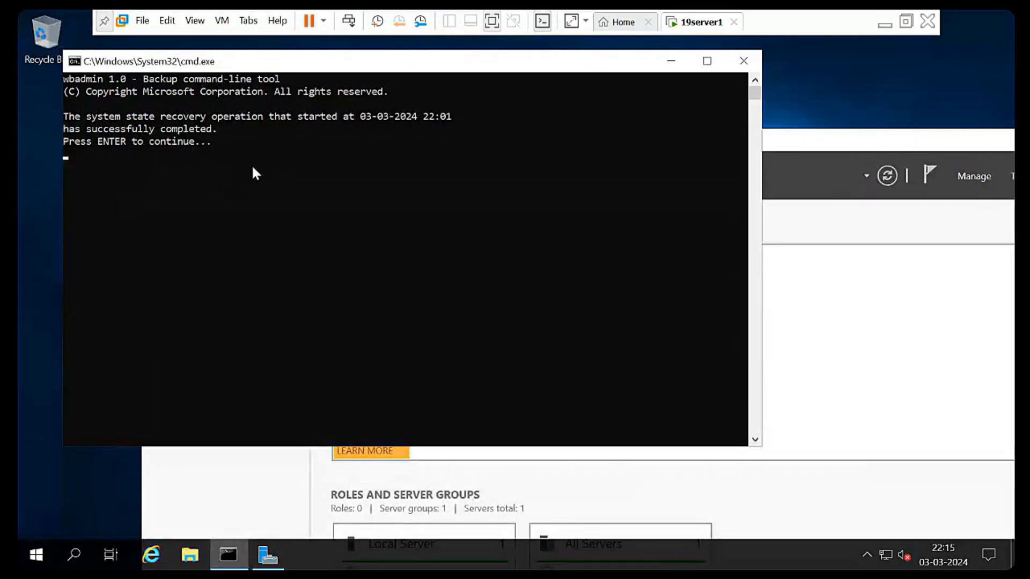
key(Return)
- Maximize Server Manager and check the five restored users in dfsnamespace in Active Directory Users and Computers
drag(599, 144, 514, 76)
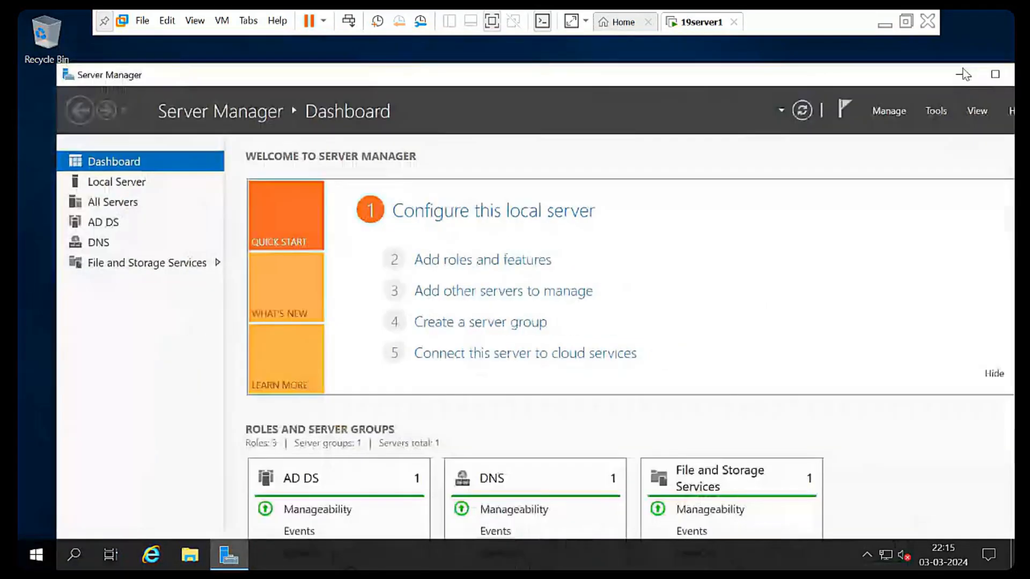
click(997, 75)
click(901, 52)
click(739, 193)
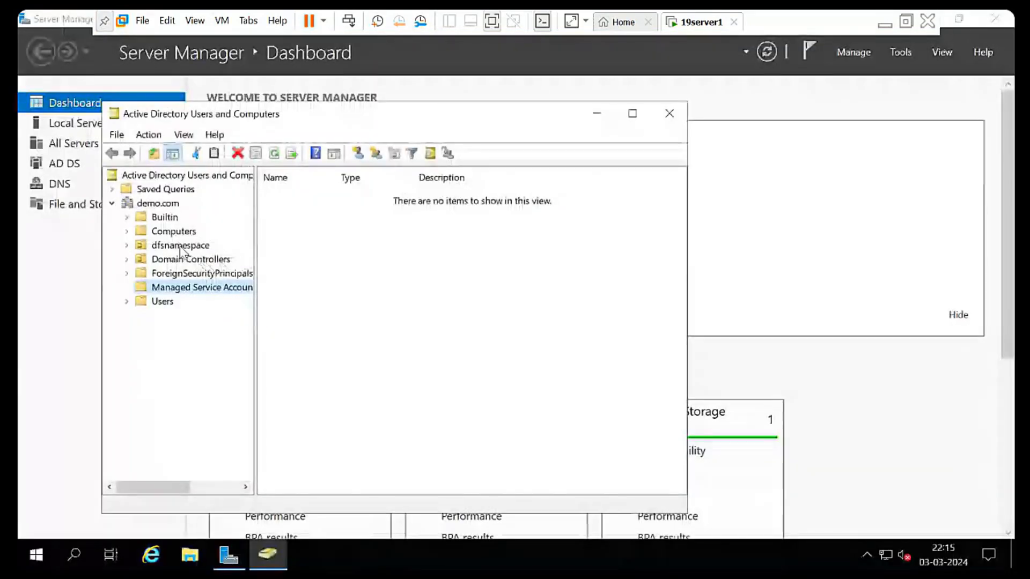
click(180, 246)
click(285, 238)
click(466, 327)
drag(472, 328, 277, 192)
click(546, 336)
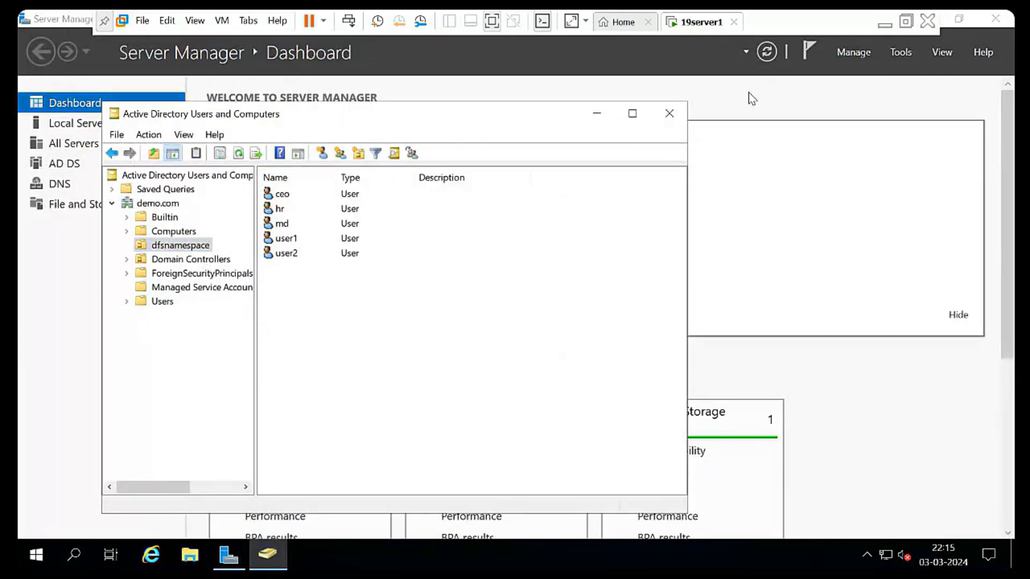
- Close Active Directory Users and Computers and Server Manager, then minimize the VM to the host desktop
click(670, 114)
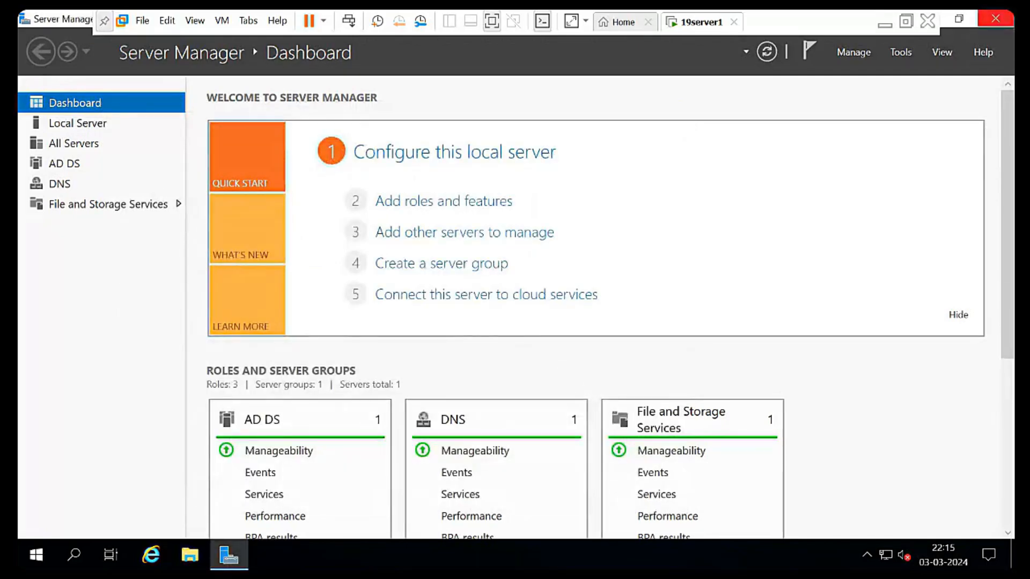
click(996, 22)
click(884, 25)
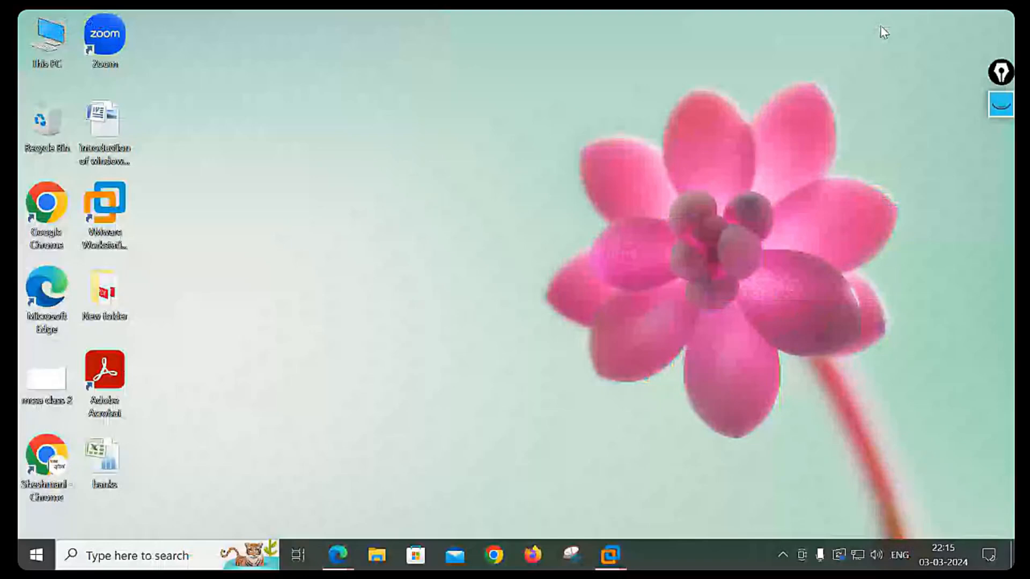
- Outline the yellow server box in green on the whiteboard, hide the ink, and return to 19server1
click(1001, 110)
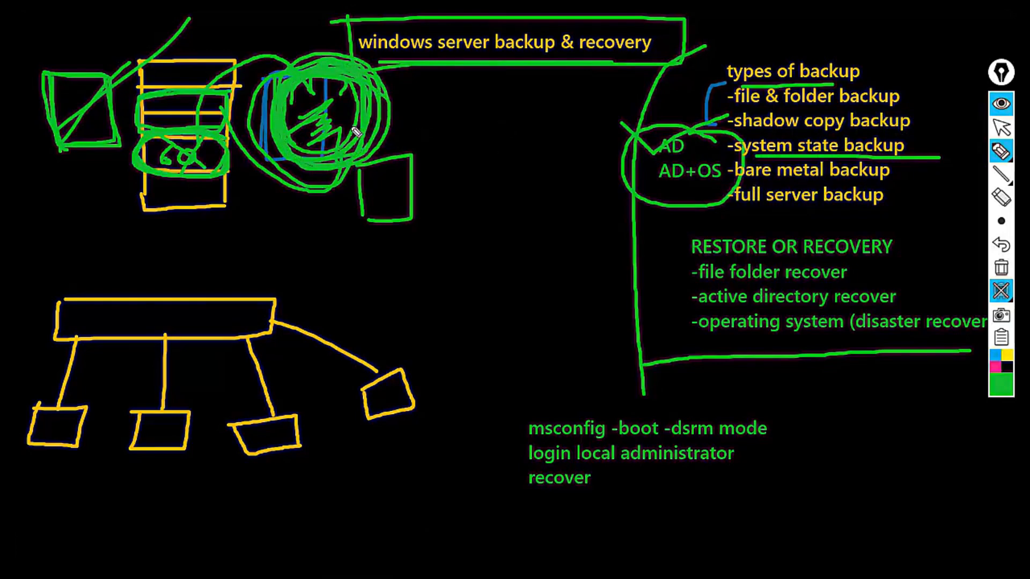
mouse_move(129, 94)
mouse_down()
mouse_move(150, 88)
mouse_move(219, 130)
mouse_up()
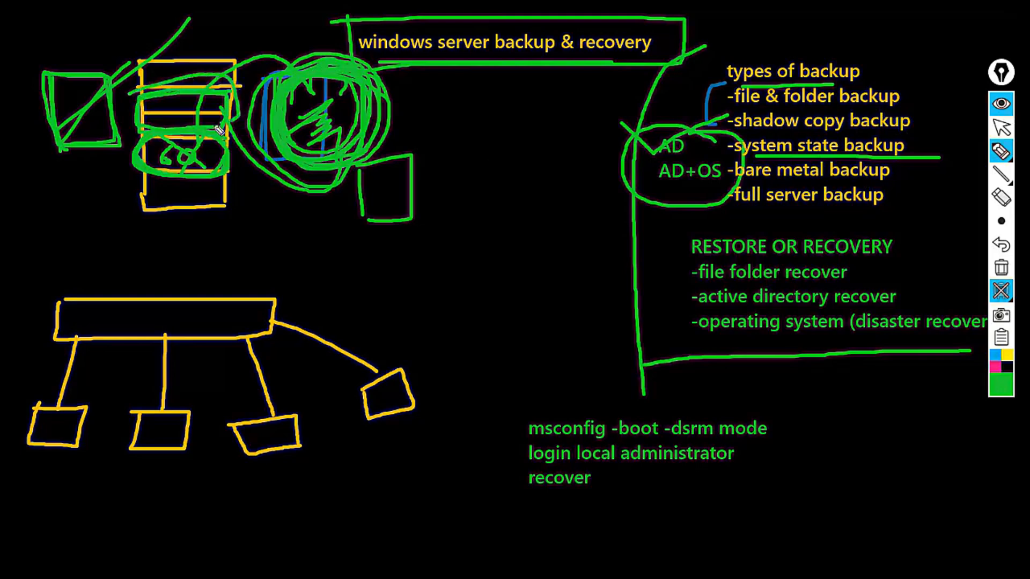
click(1001, 106)
click(612, 553)
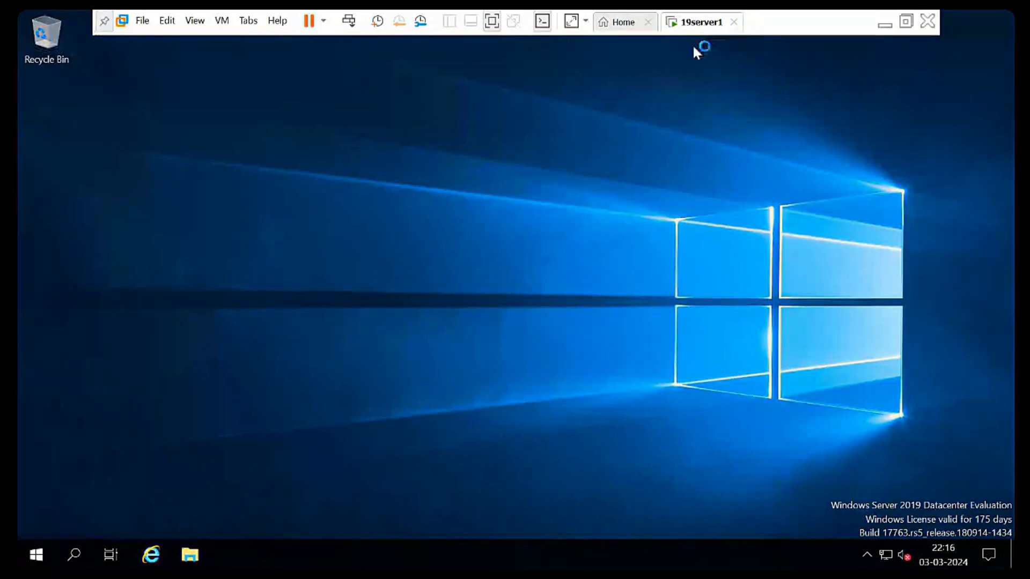
- Open 19server1's settings and compare the NVMe and SCSI hard disk details
right_click(695, 22)
click(762, 207)
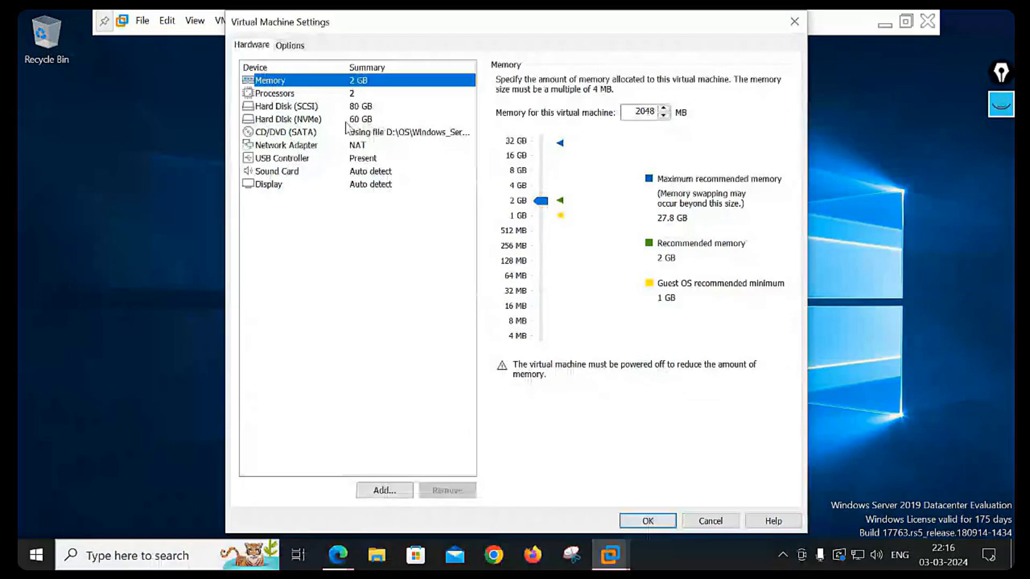
click(347, 119)
click(358, 106)
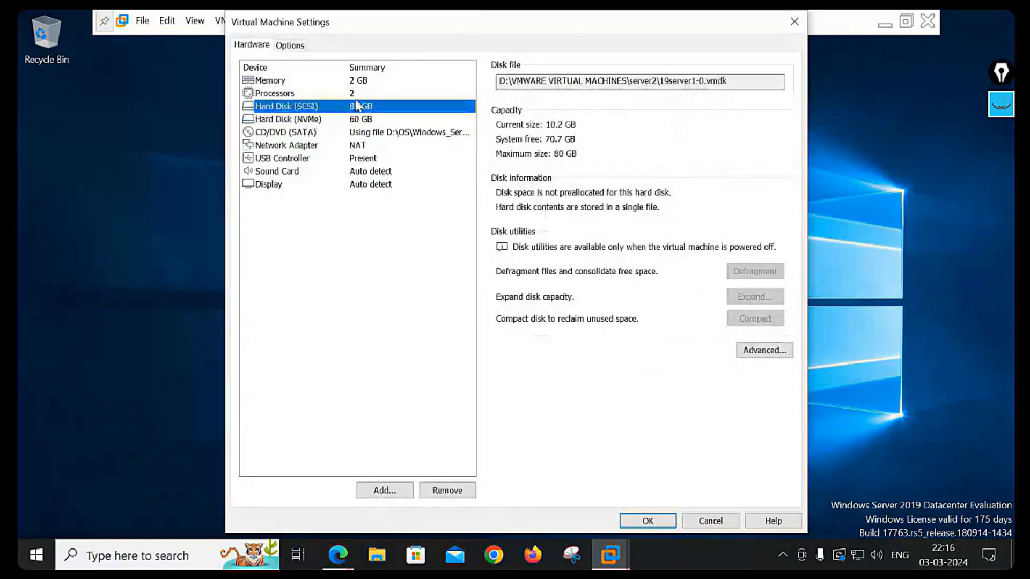
click(312, 119)
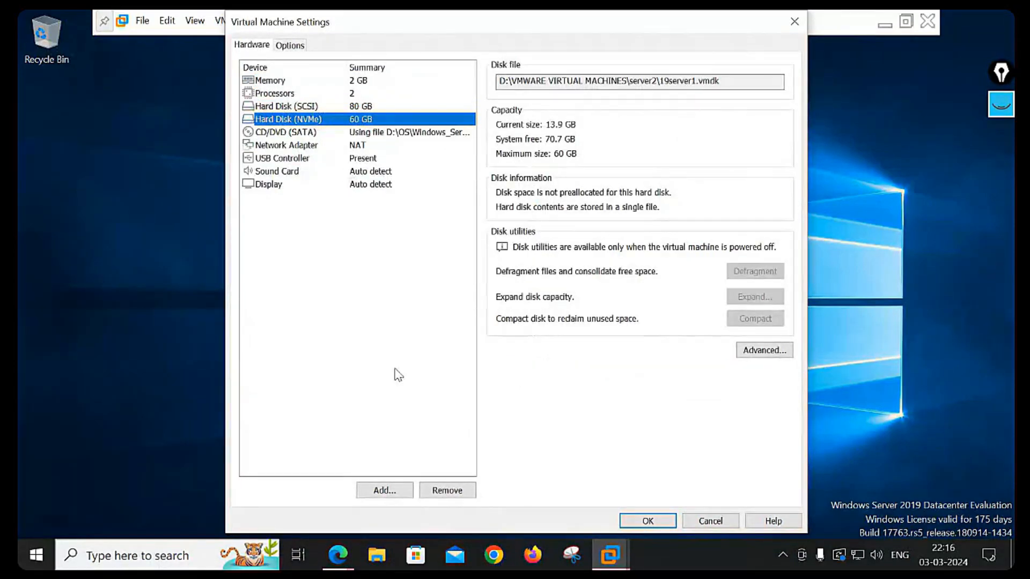
- Add a new 60 GB SCSI virtual disk stored as a single file
click(385, 491)
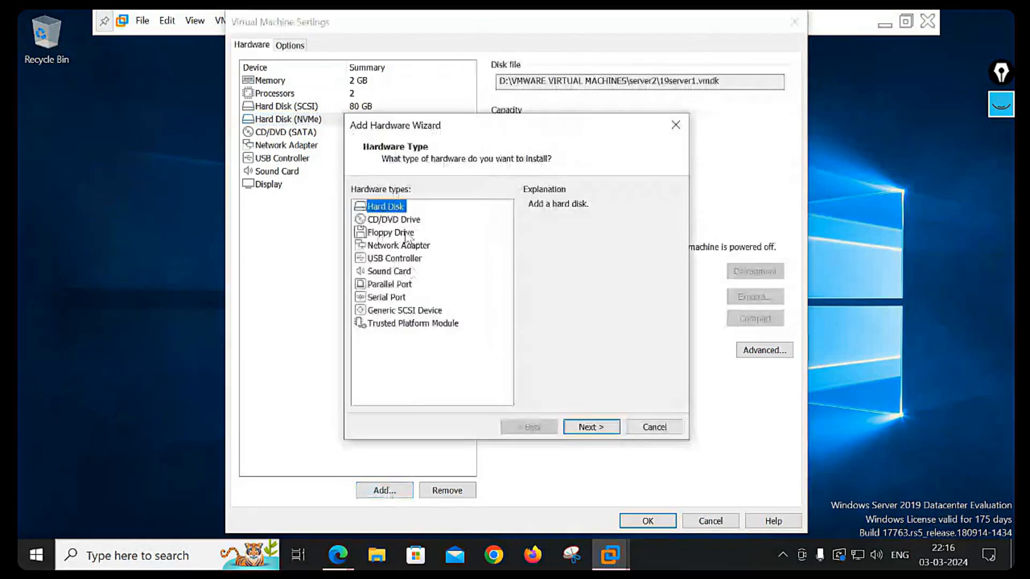
click(591, 424)
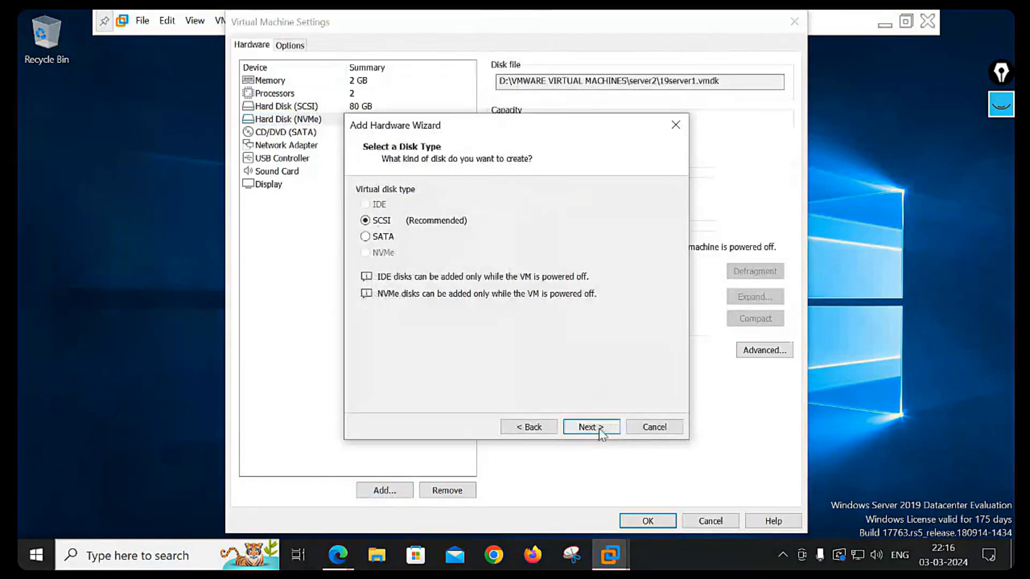
click(600, 430)
click(578, 423)
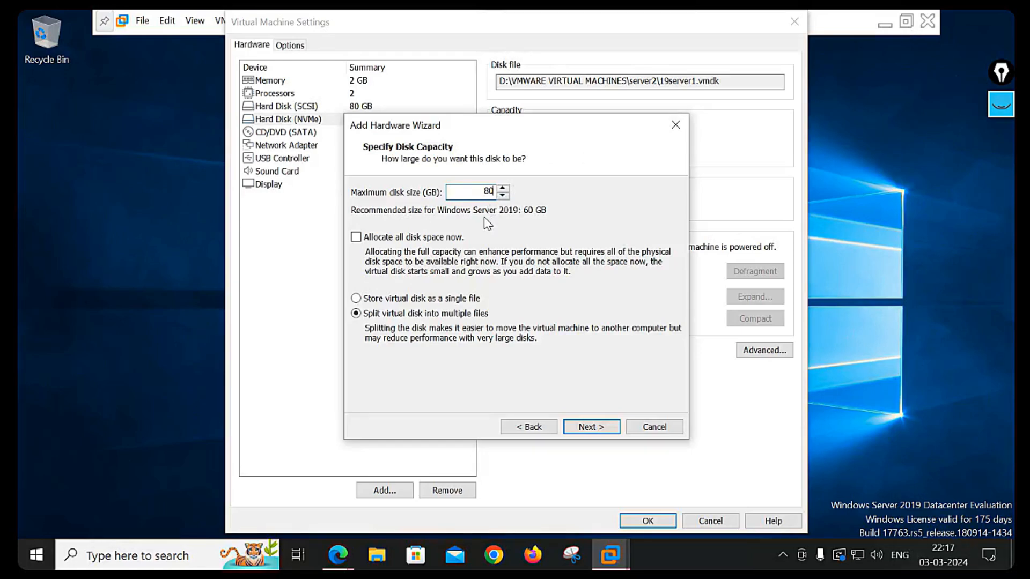
drag(553, 128, 575, 82)
double_click(509, 145)
text(60)
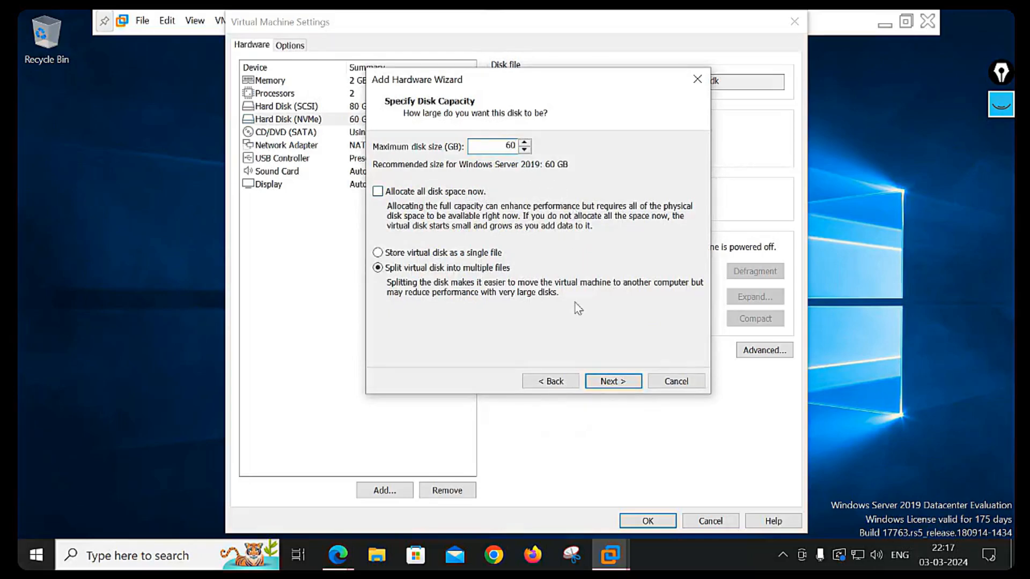
click(445, 253)
click(605, 382)
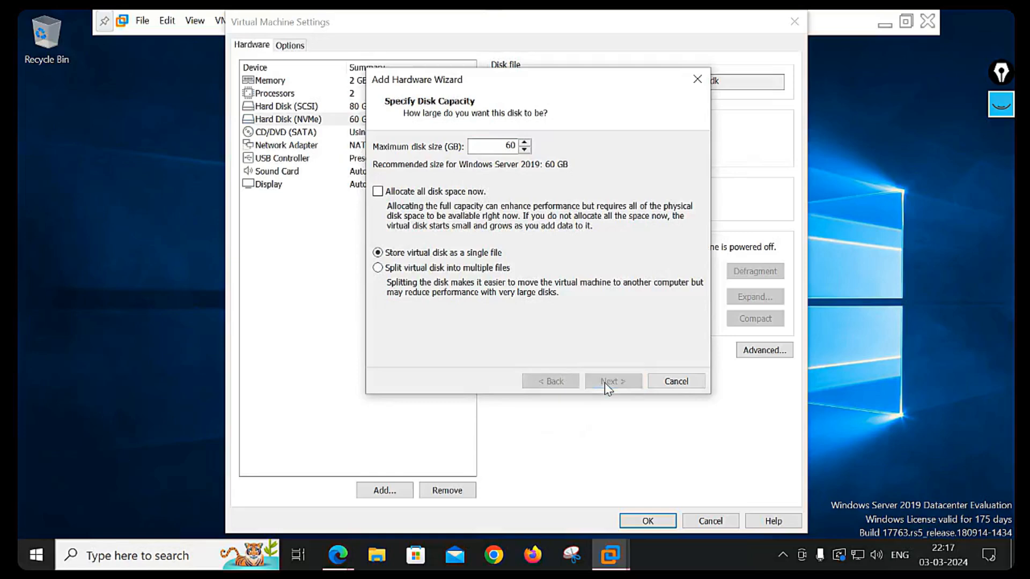
click(607, 382)
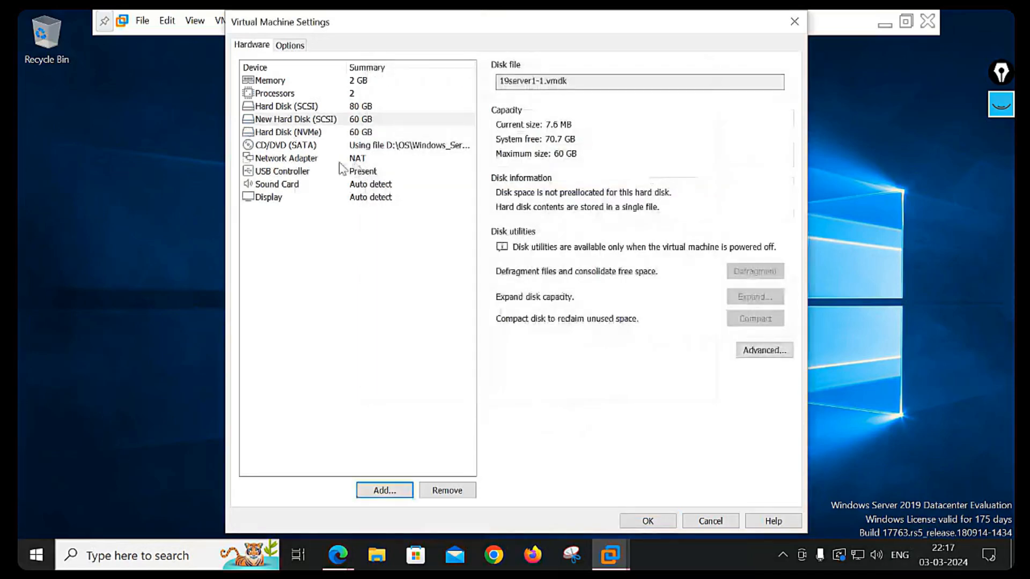
- Try removing the NVMe disk, dismiss the removal error, and close the settings
click(309, 135)
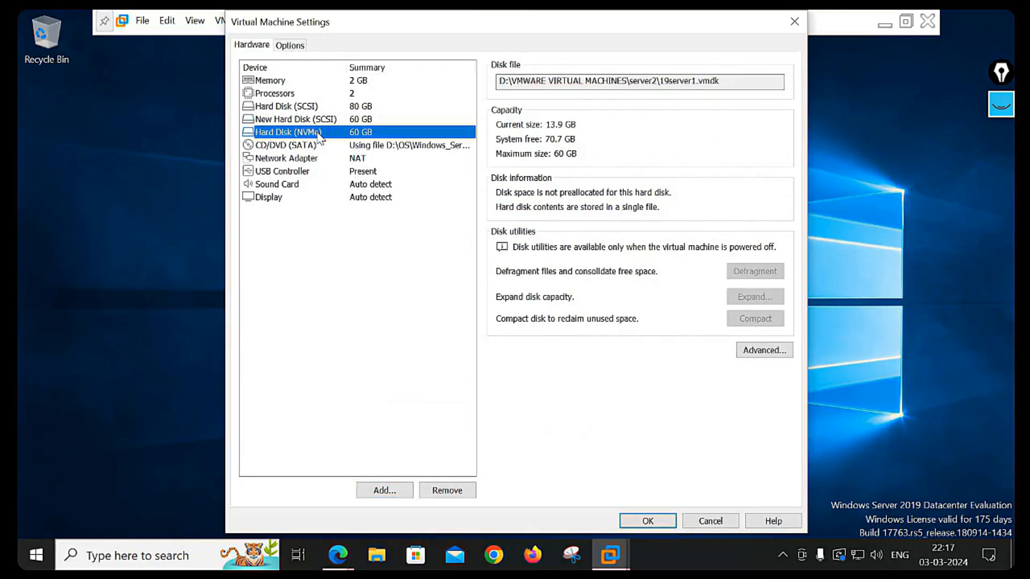
click(453, 491)
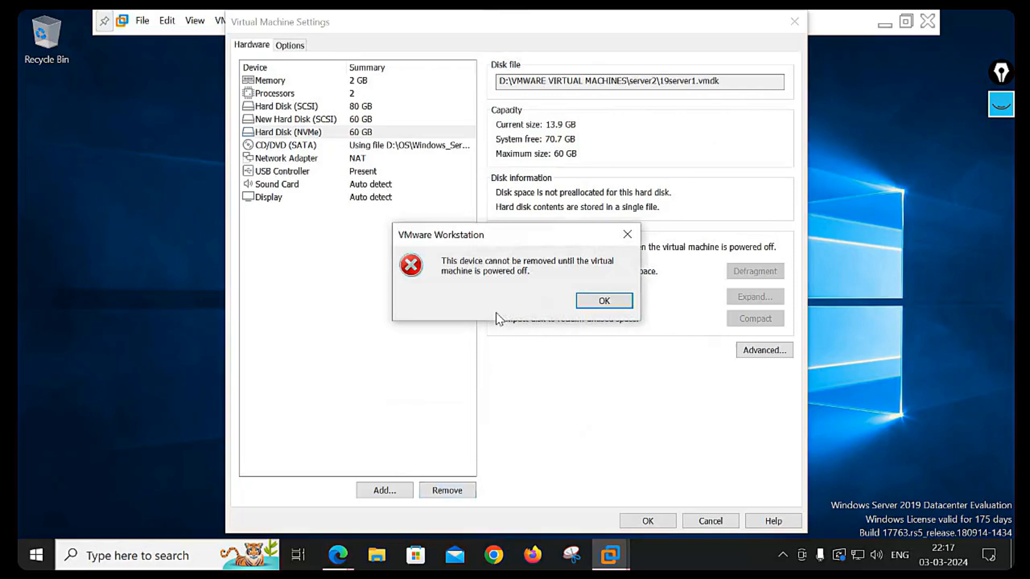
click(604, 302)
drag(737, 26, 592, 73)
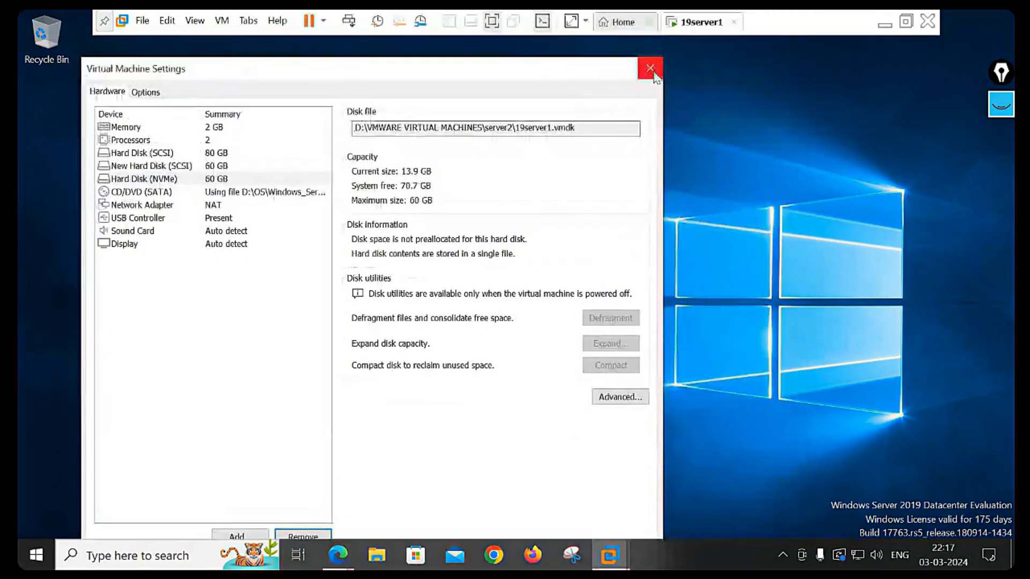
click(650, 68)
- Shut down the 19server1 guest and confirm
right_click(702, 22)
mouse_move(739, 49)
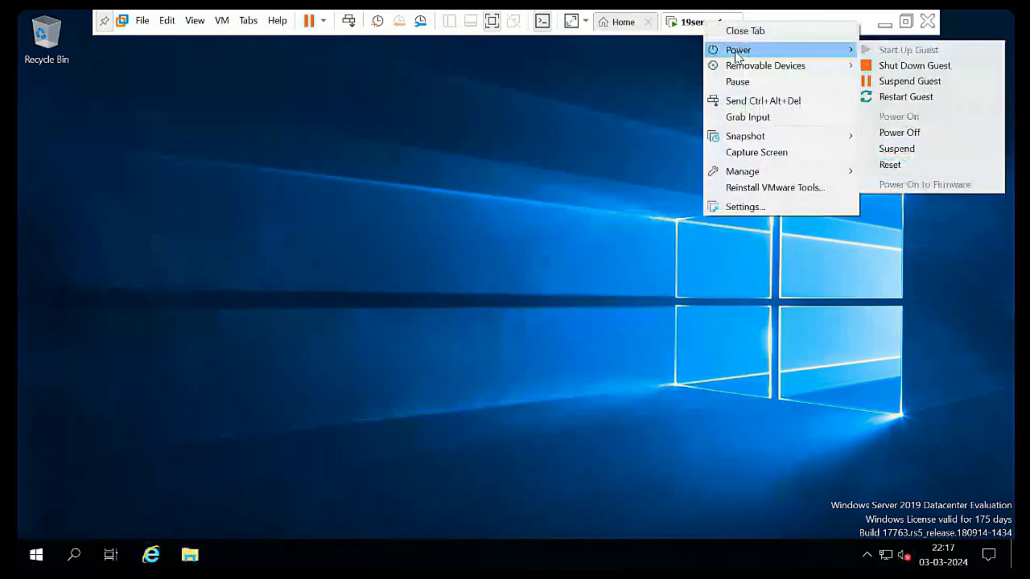
click(912, 66)
click(538, 324)
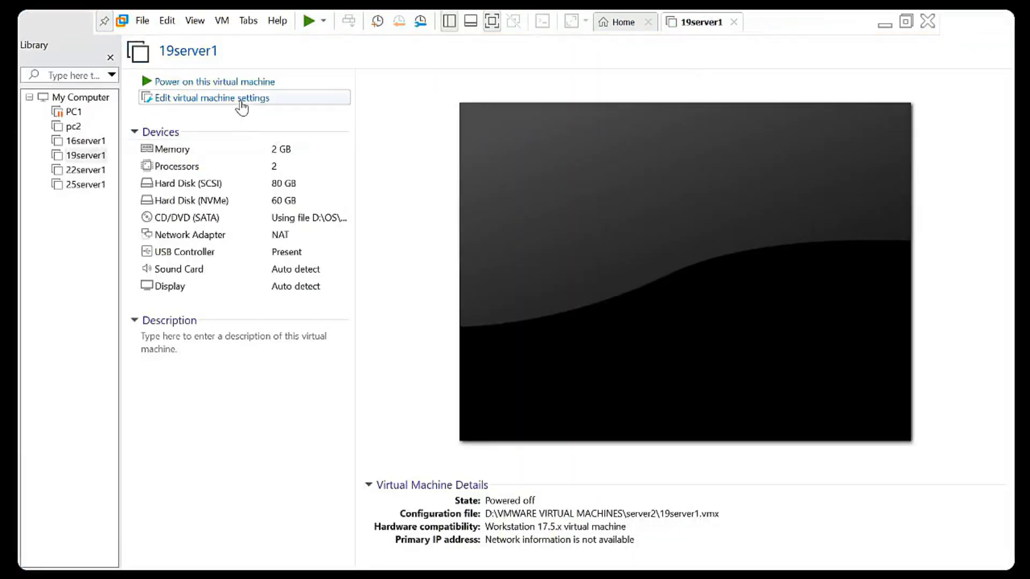
- In 19server1's settings, select the NVMe hard disk and remove it
click(241, 104)
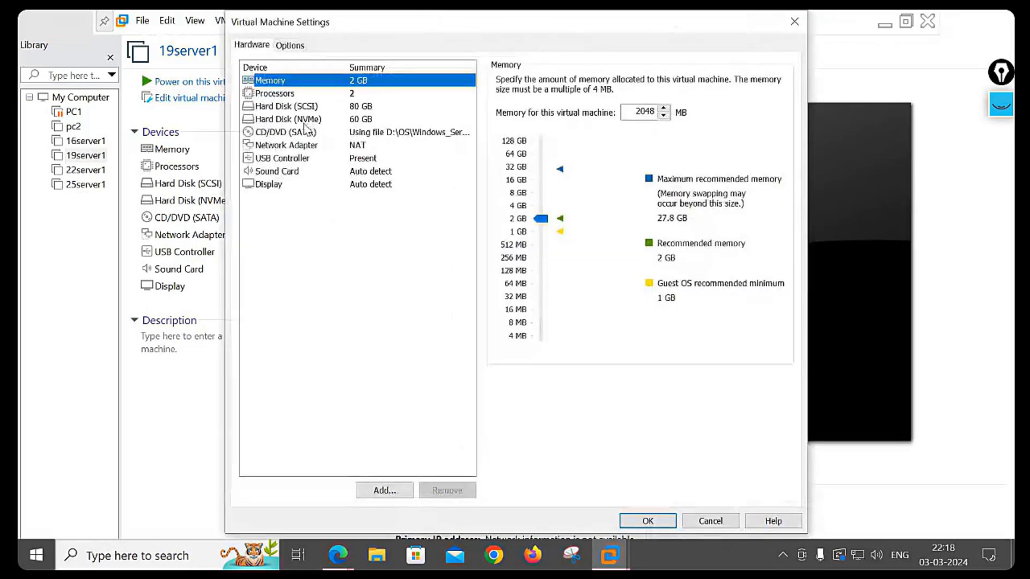
click(299, 120)
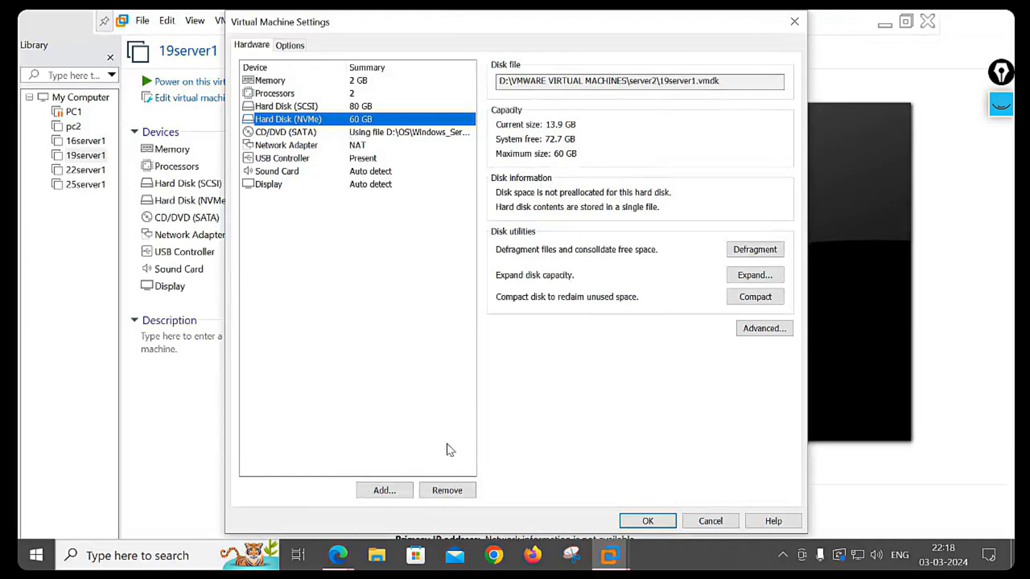
click(447, 490)
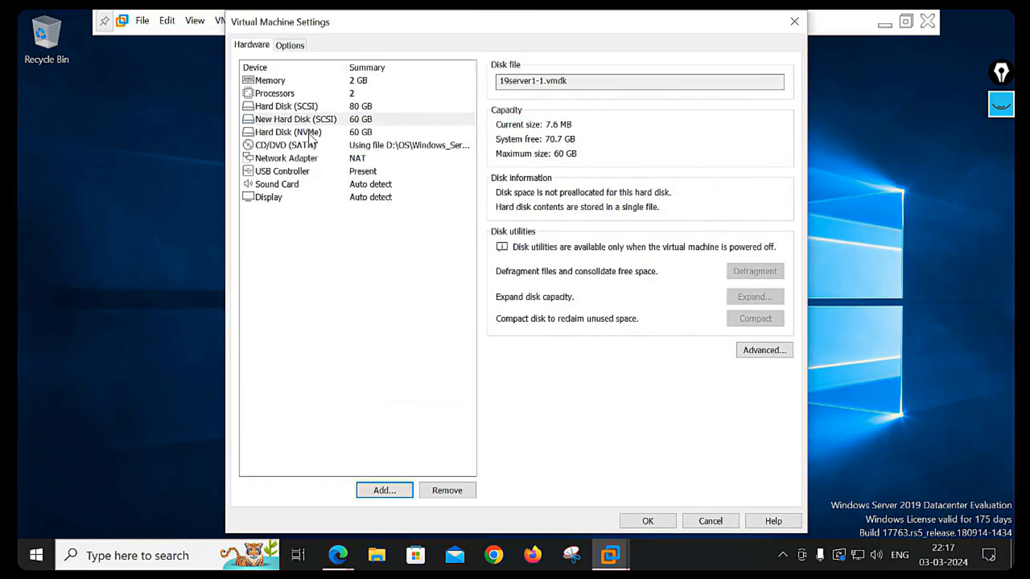
- Attempt to remove the NVMe disk, dismiss the cannot-remove error, and close the settings
click(308, 133)
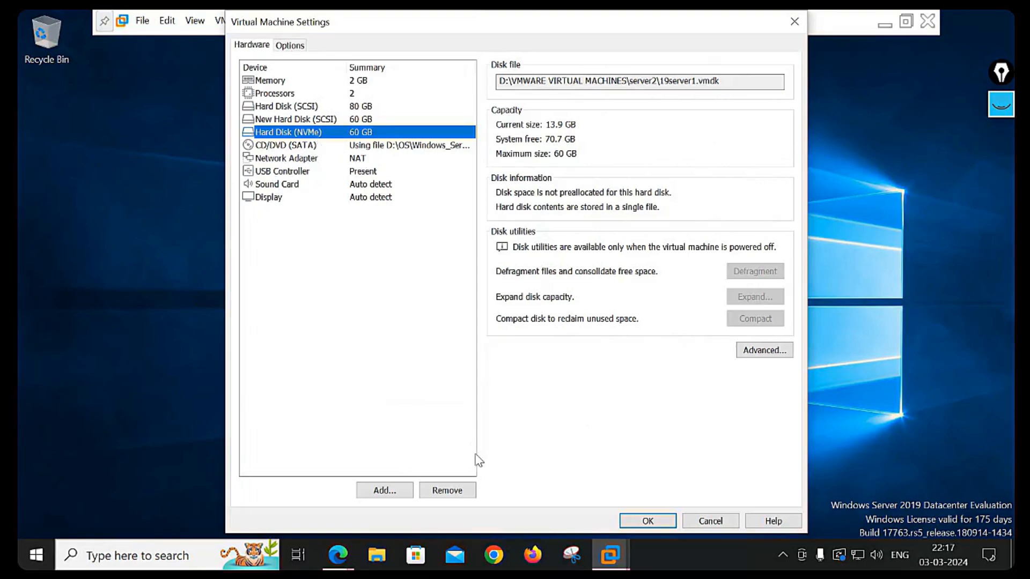
click(447, 490)
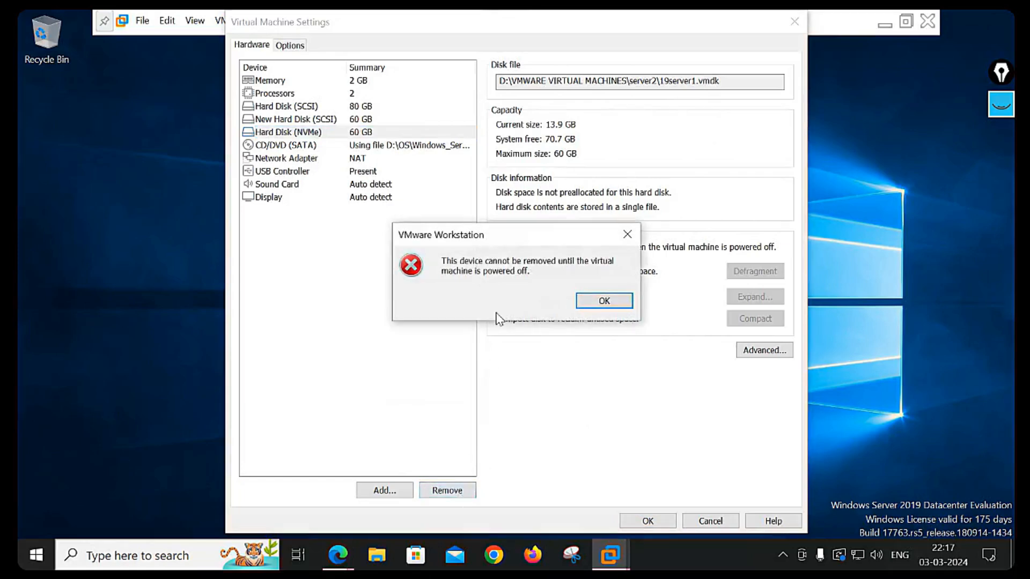
click(604, 301)
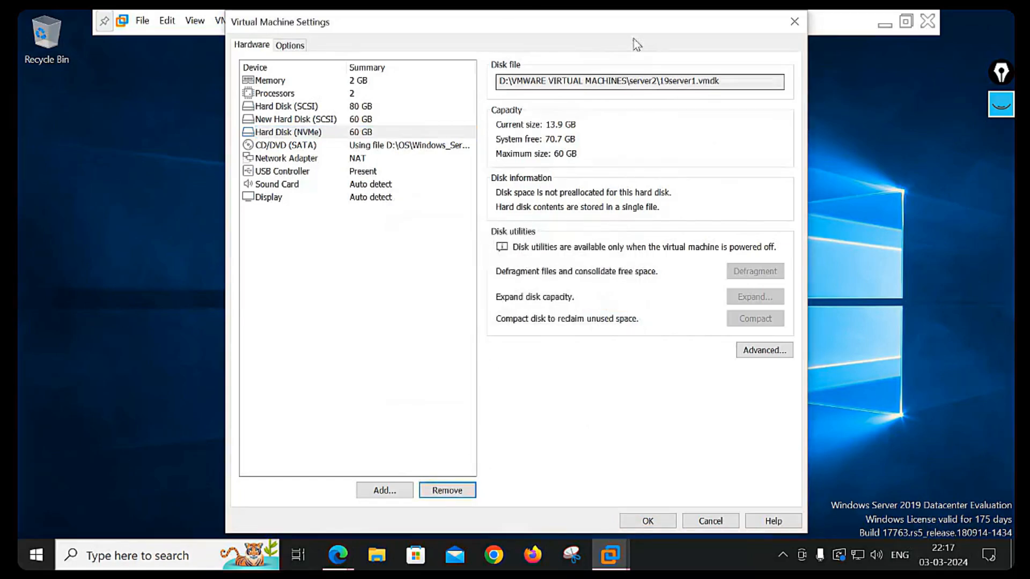
drag(737, 26, 592, 73)
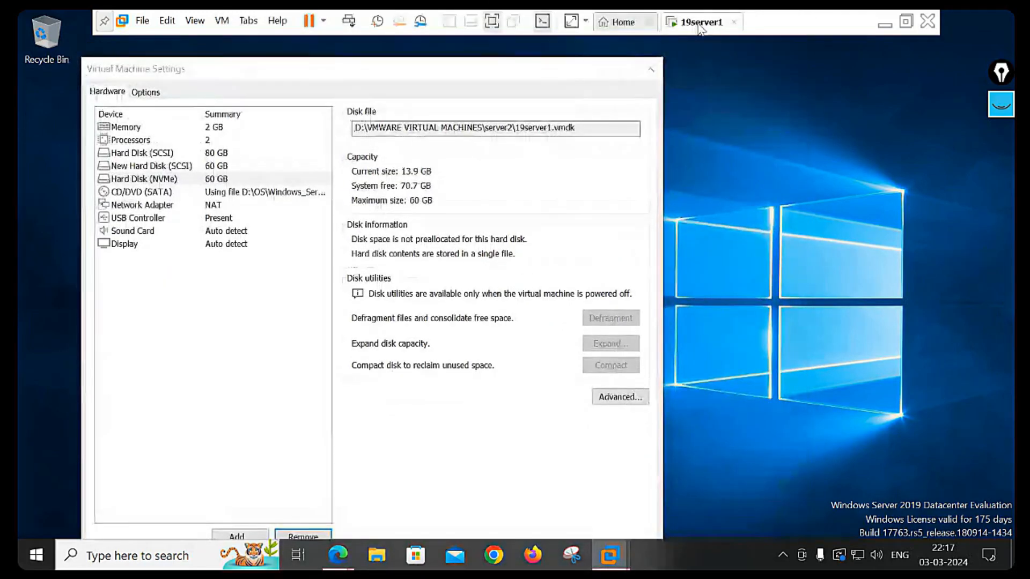
click(651, 69)
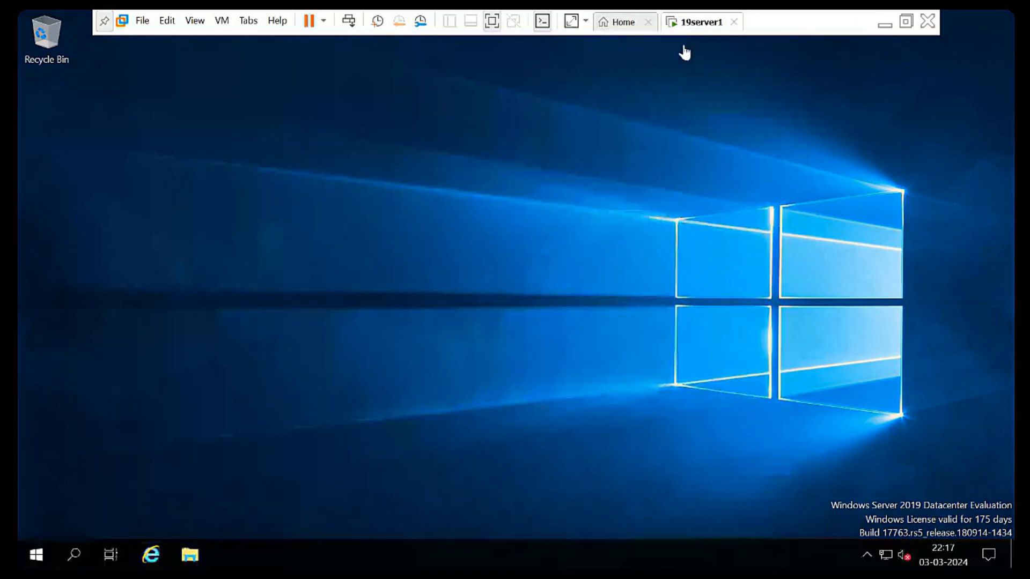
- Shut down the 19server1 guest via Power > Shut Down Guest and reopen its settings
right_click(707, 25)
mouse_move(735, 52)
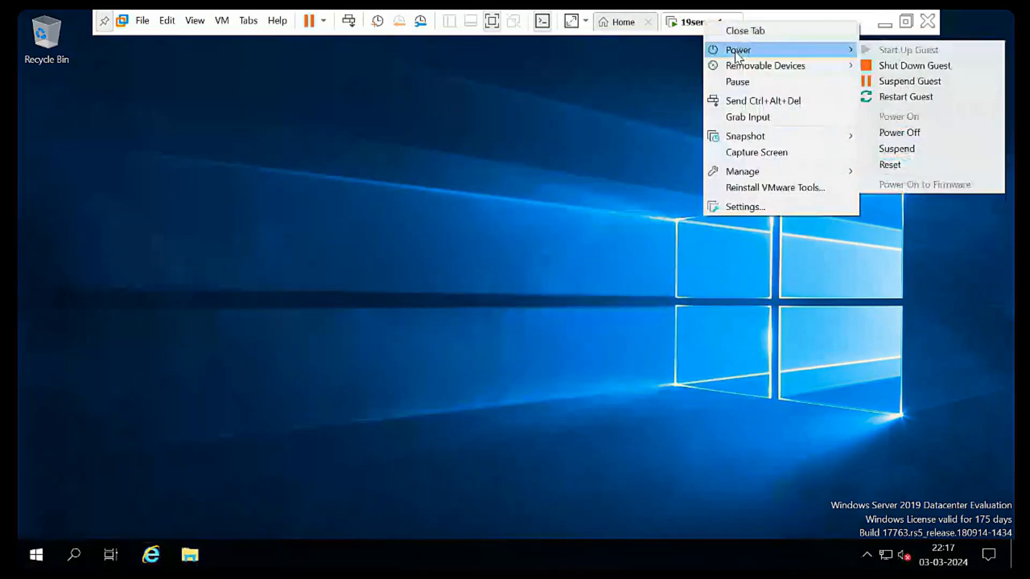
click(912, 65)
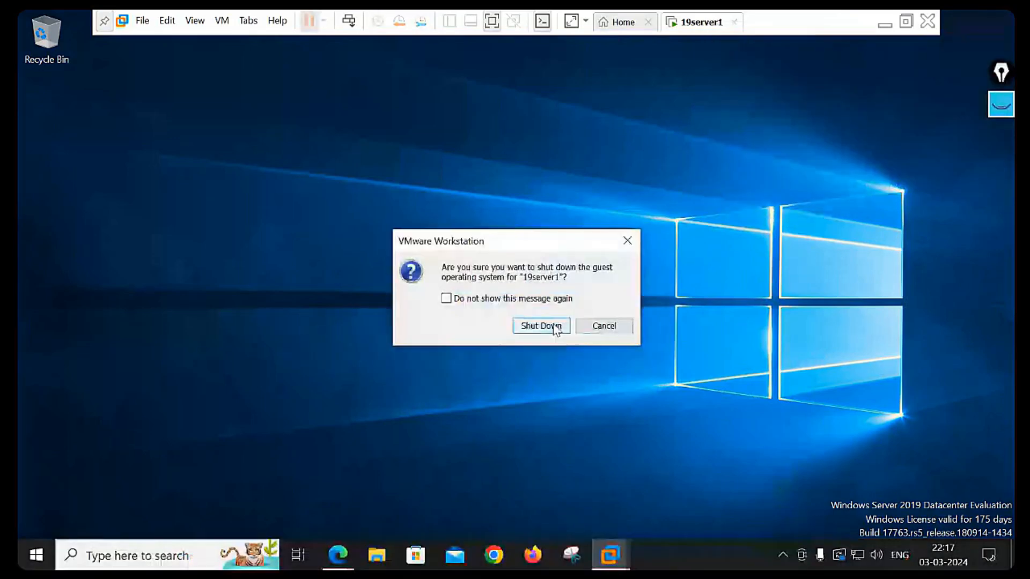
key(Return)
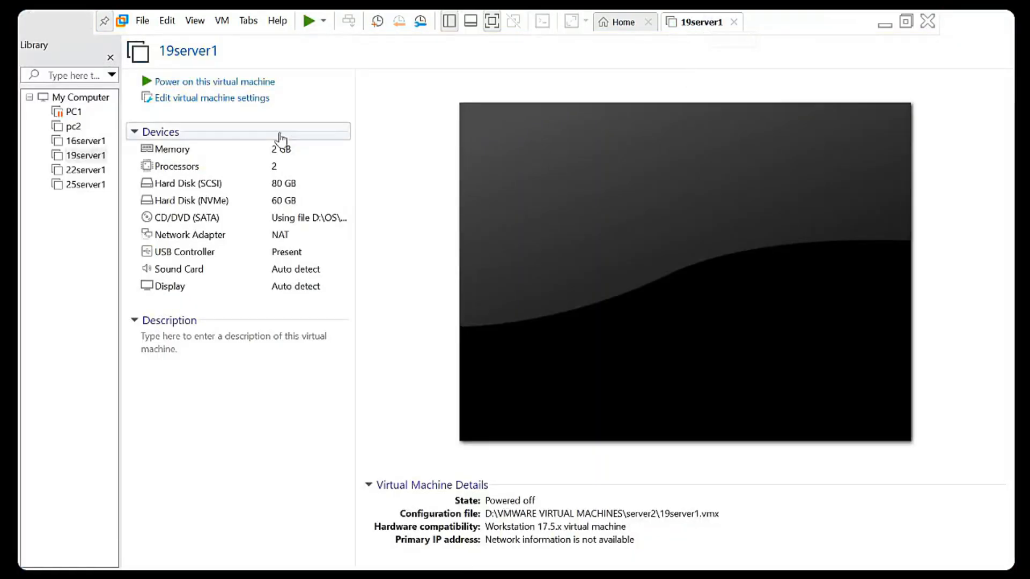
click(240, 102)
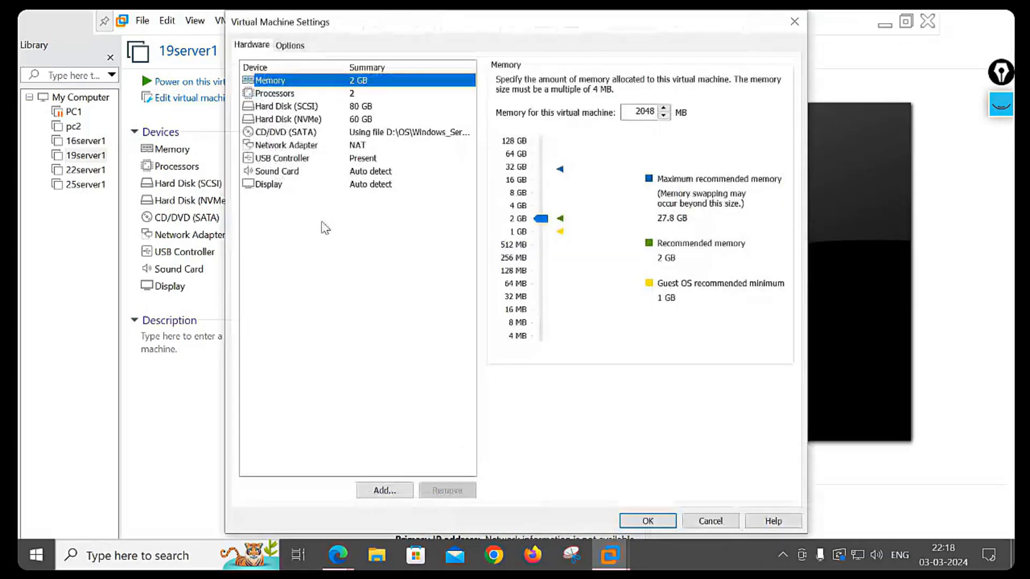
- Remove Hard Disk (NVMe) from 19server1 and save, leaving only the 80 GB SCSI disk
click(298, 122)
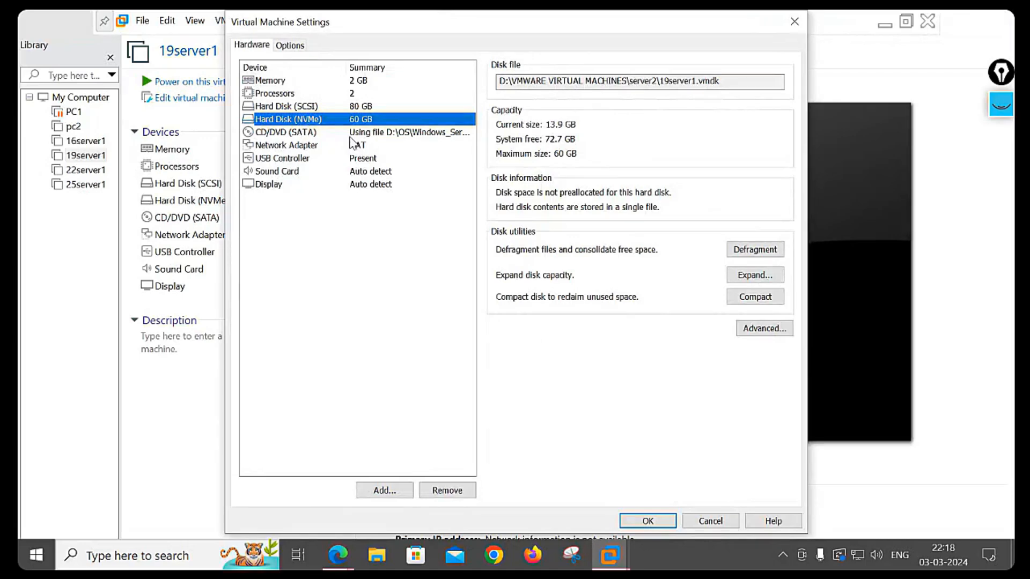
click(456, 495)
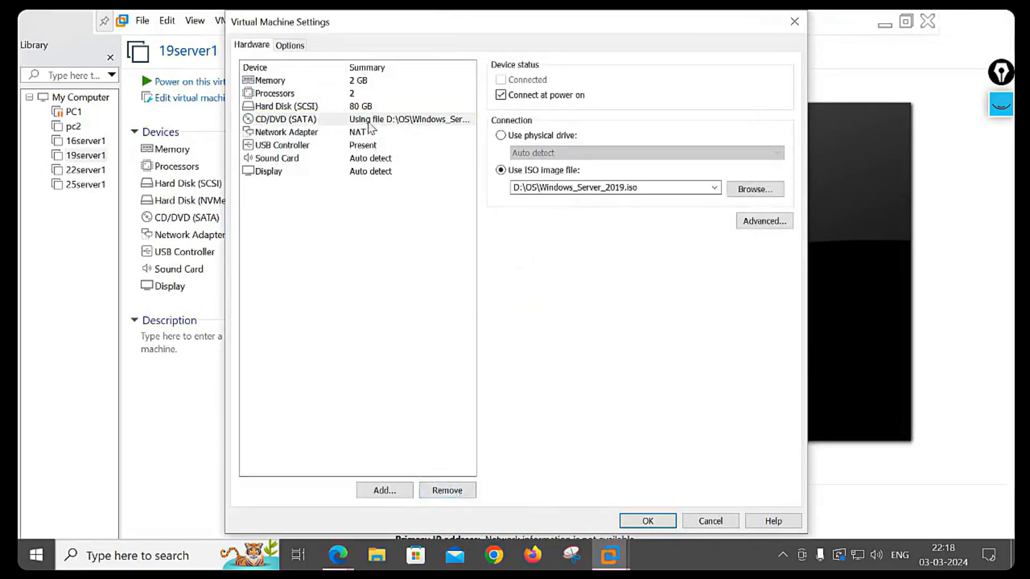
click(647, 521)
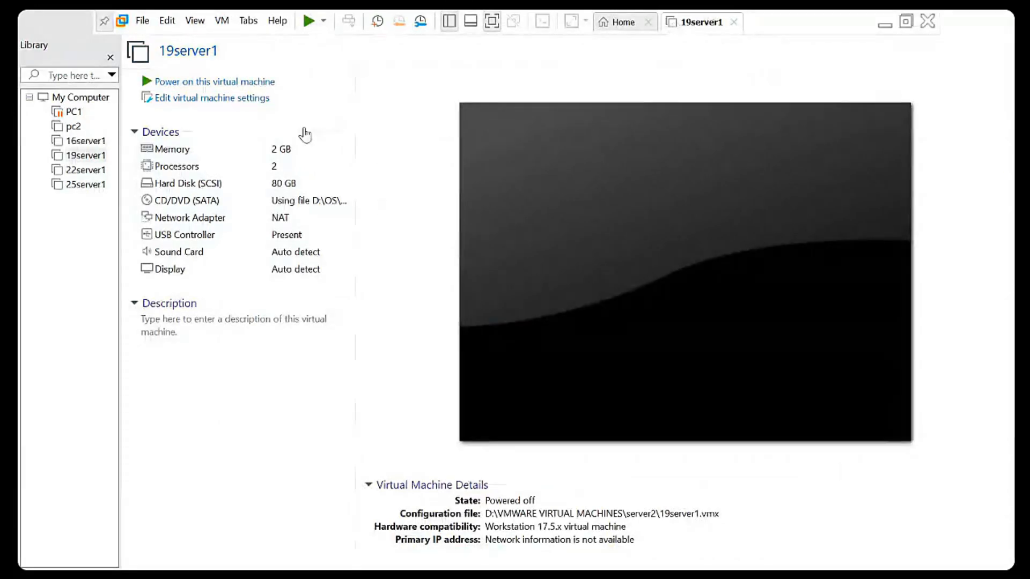
click(260, 81)
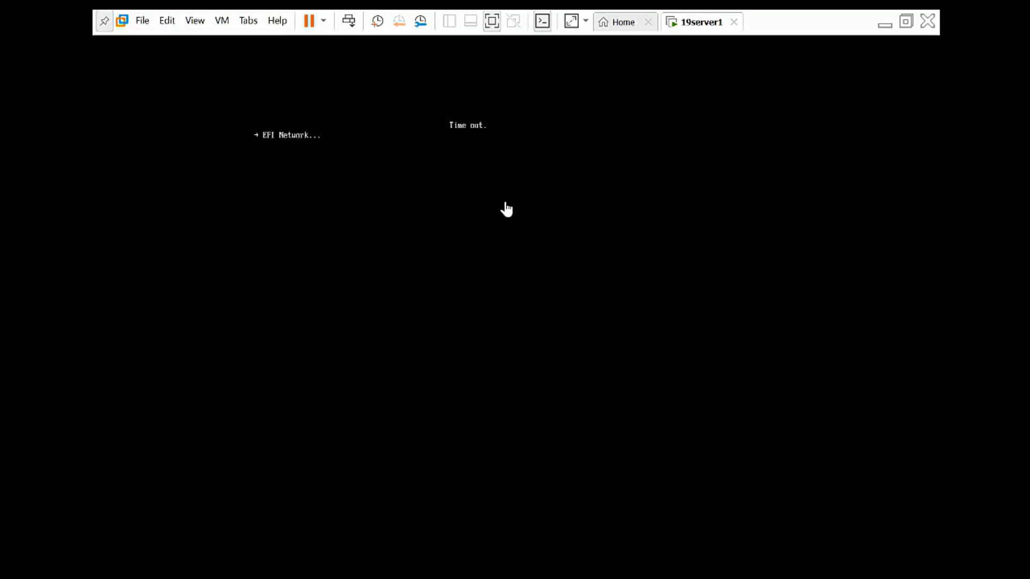
right_click(710, 29)
mouse_move(746, 53)
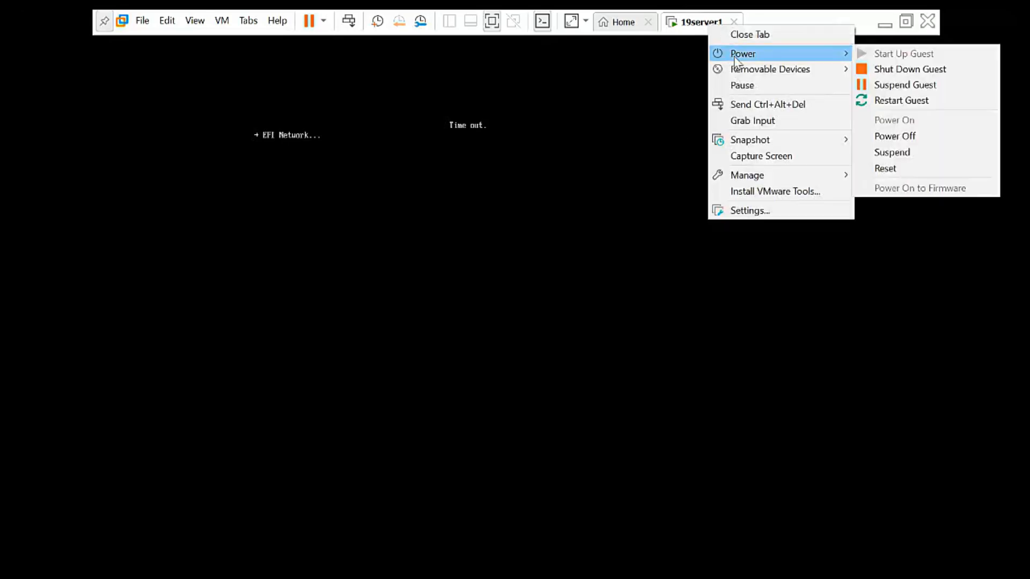
click(903, 70)
click(533, 331)
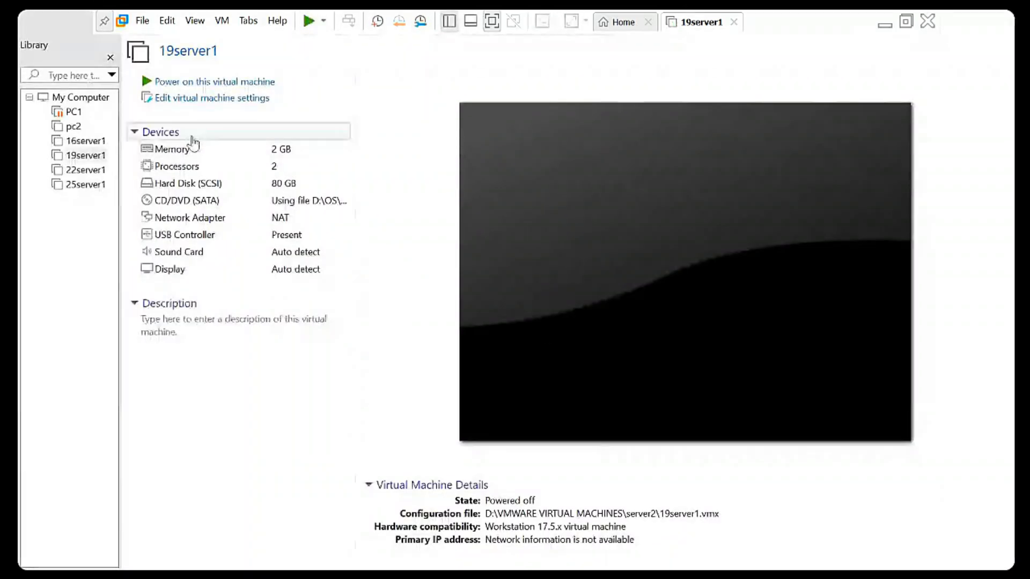
- Add a new 60 GB NVMe virtual disk stored as a single file (19server1-2.vmdk) and save the settings
click(227, 100)
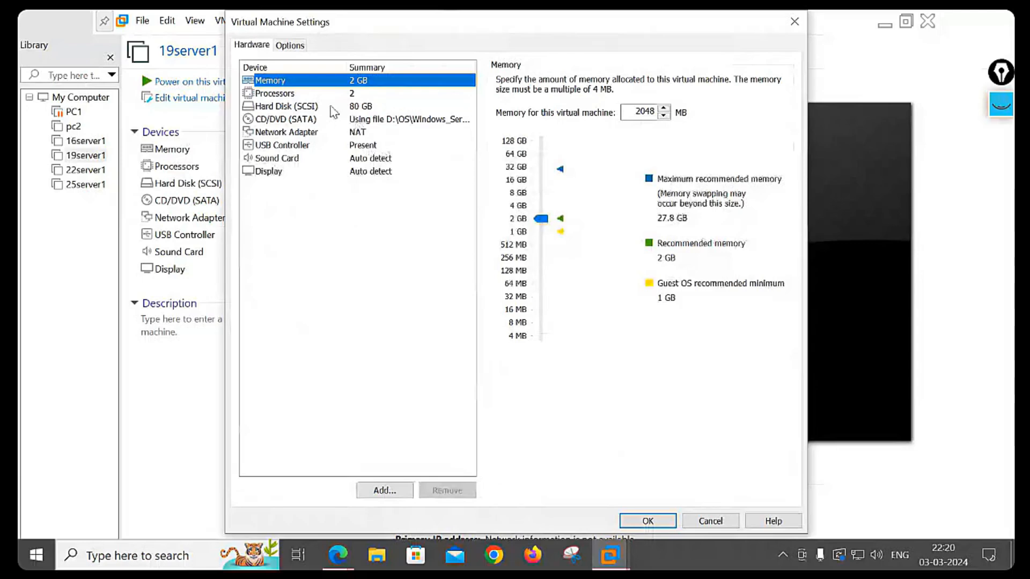
click(312, 110)
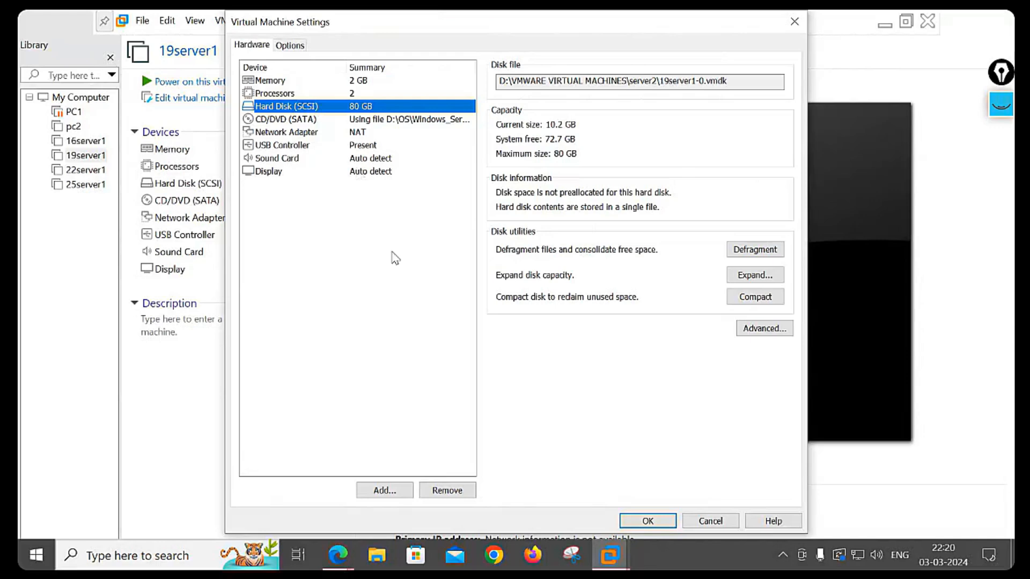
click(390, 492)
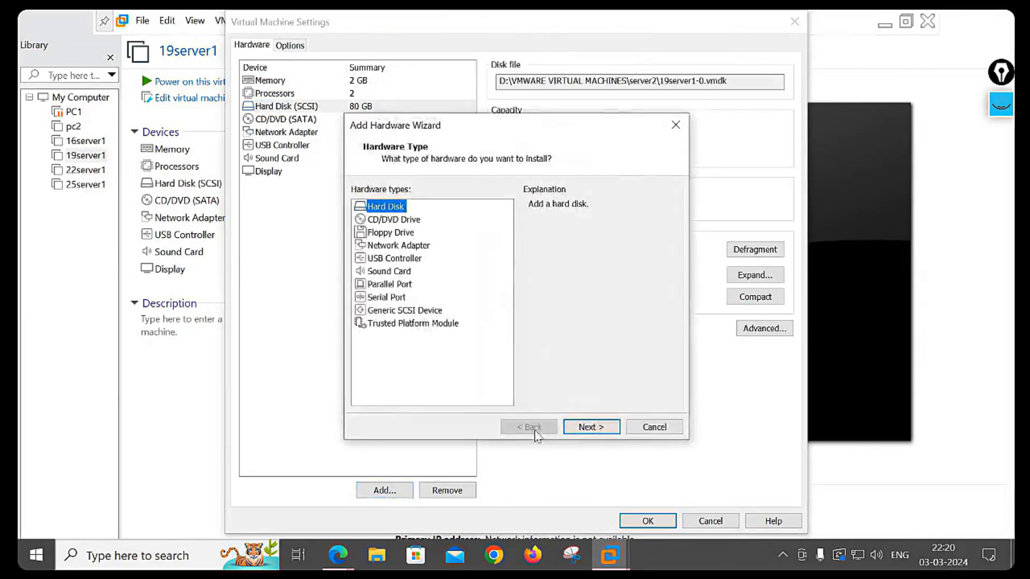
click(591, 427)
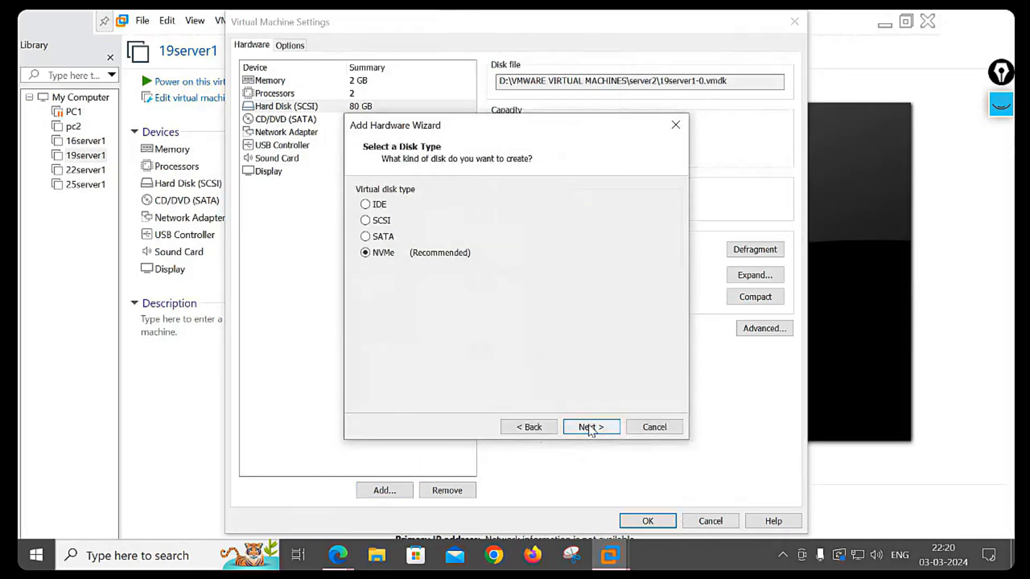
click(592, 427)
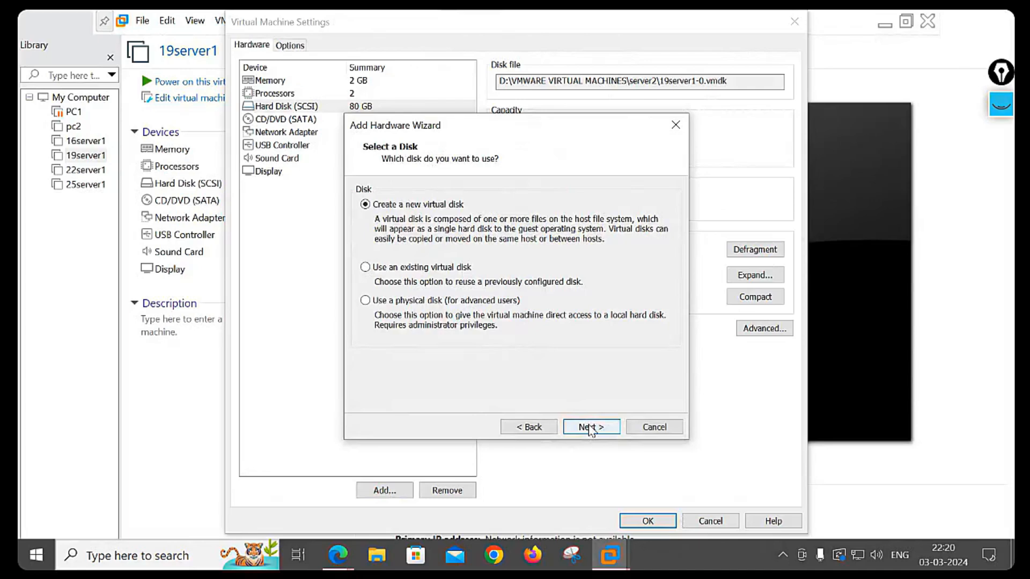
click(592, 428)
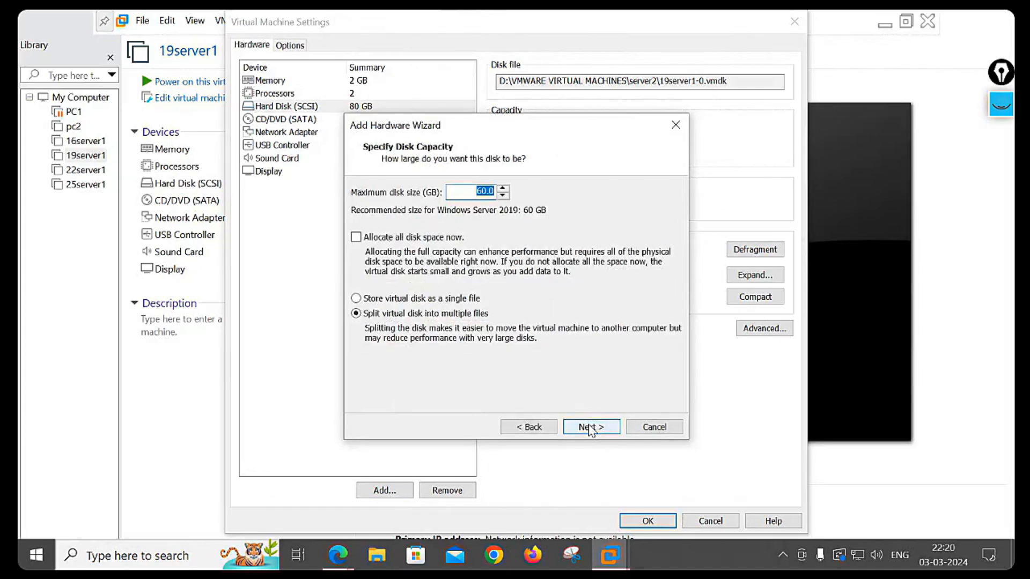
click(443, 299)
click(586, 425)
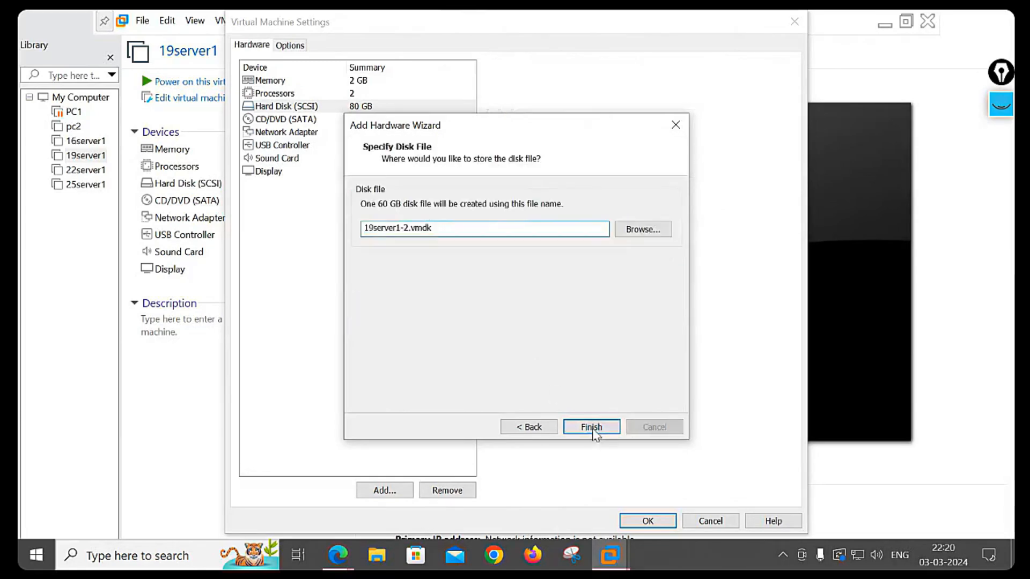
click(594, 432)
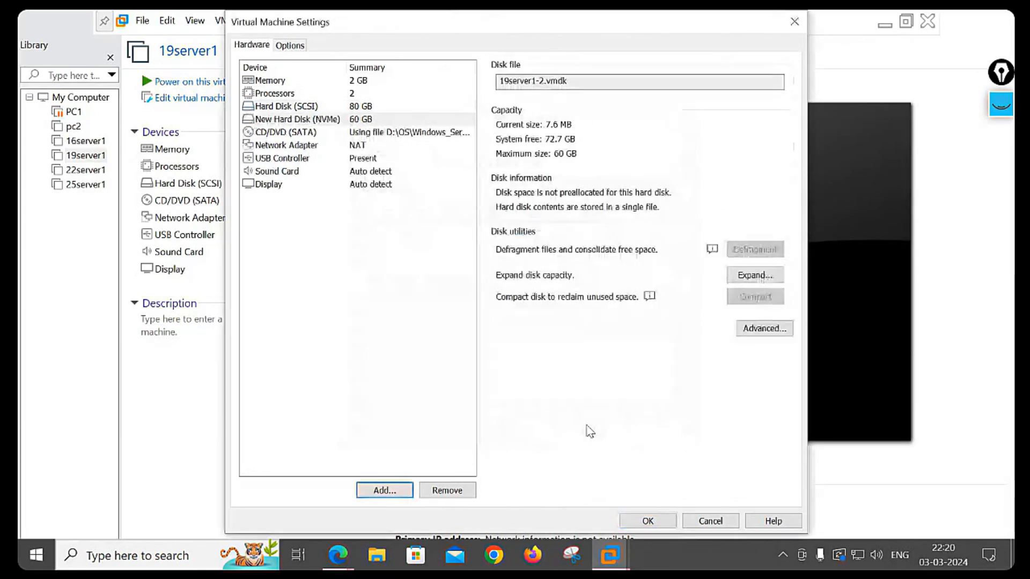
click(316, 121)
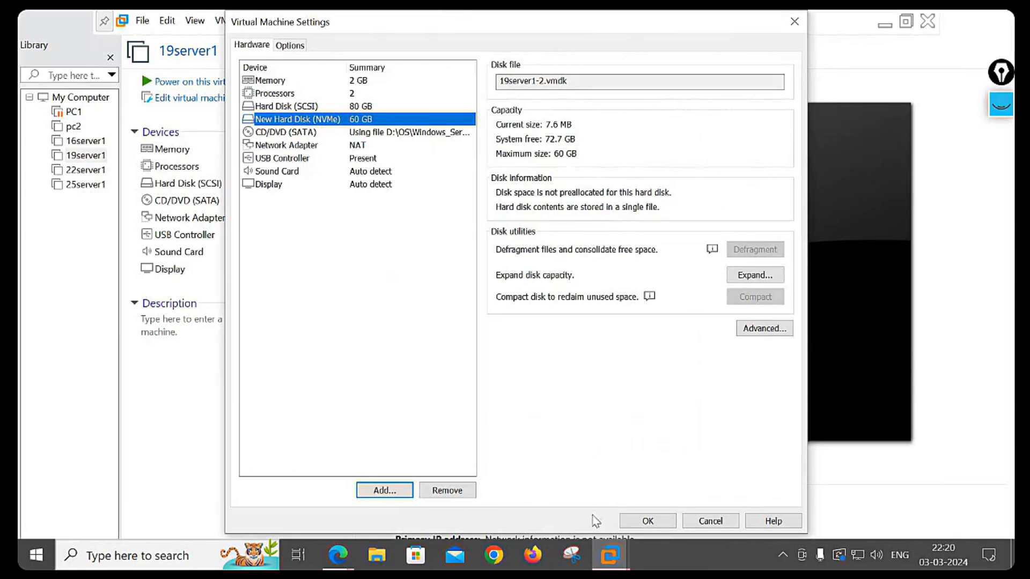
click(635, 520)
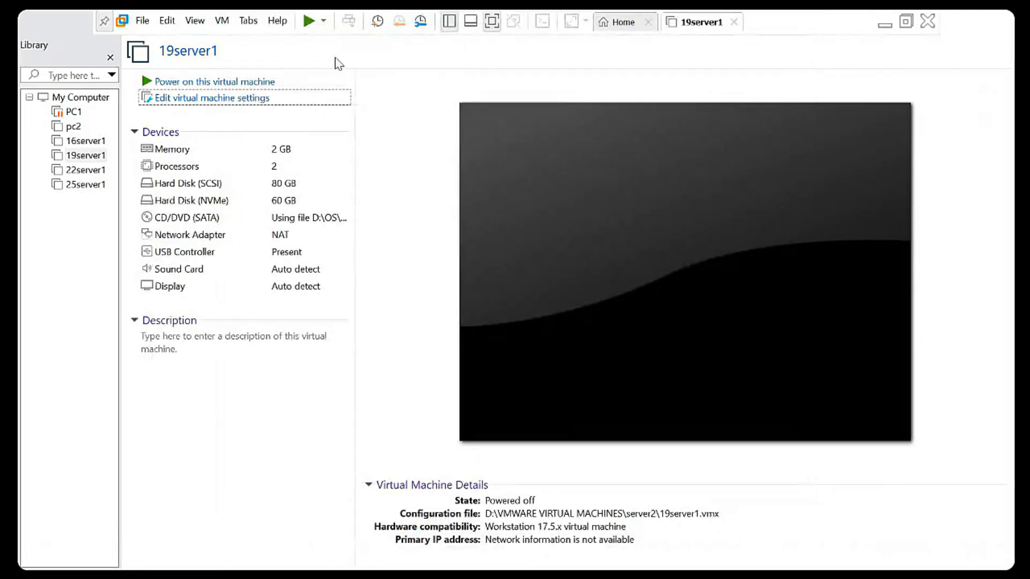
- Power on 19server1 and boot it from the installation disc
click(239, 81)
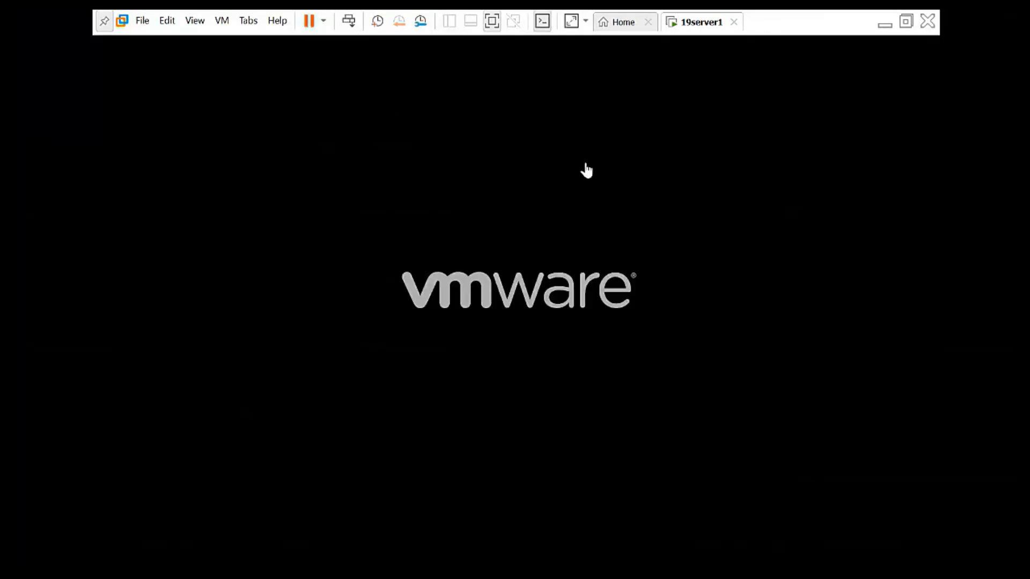
click(583, 187)
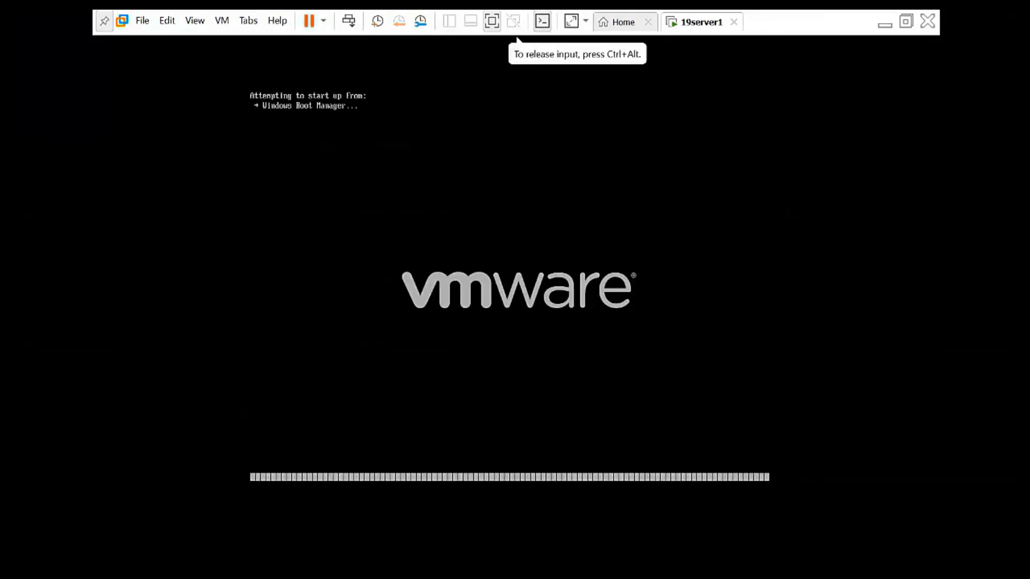
key(Return)
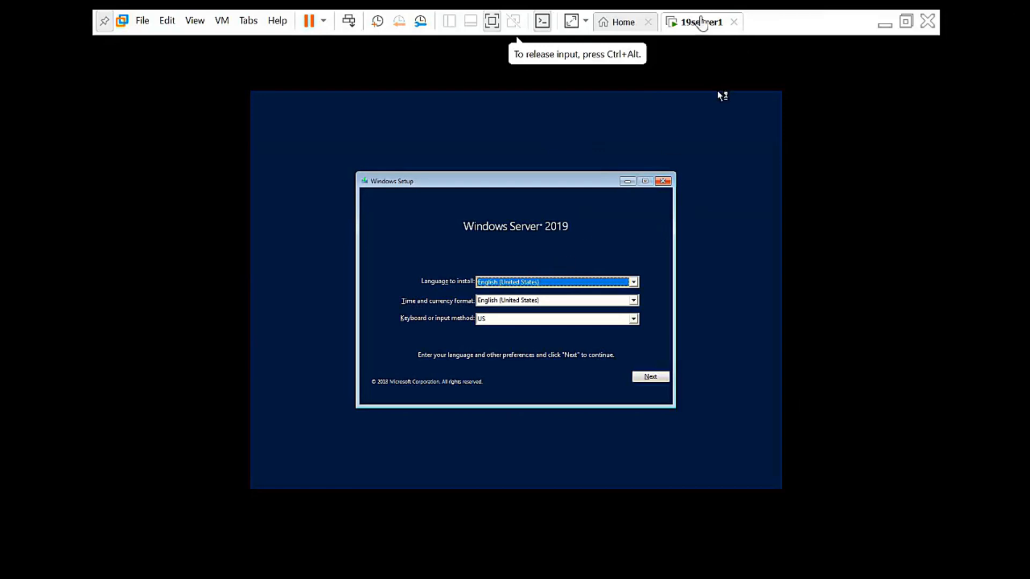
- Check which disc image the CD/DVD (SATA) drive uses in the VM settings
right_click(703, 22)
click(758, 201)
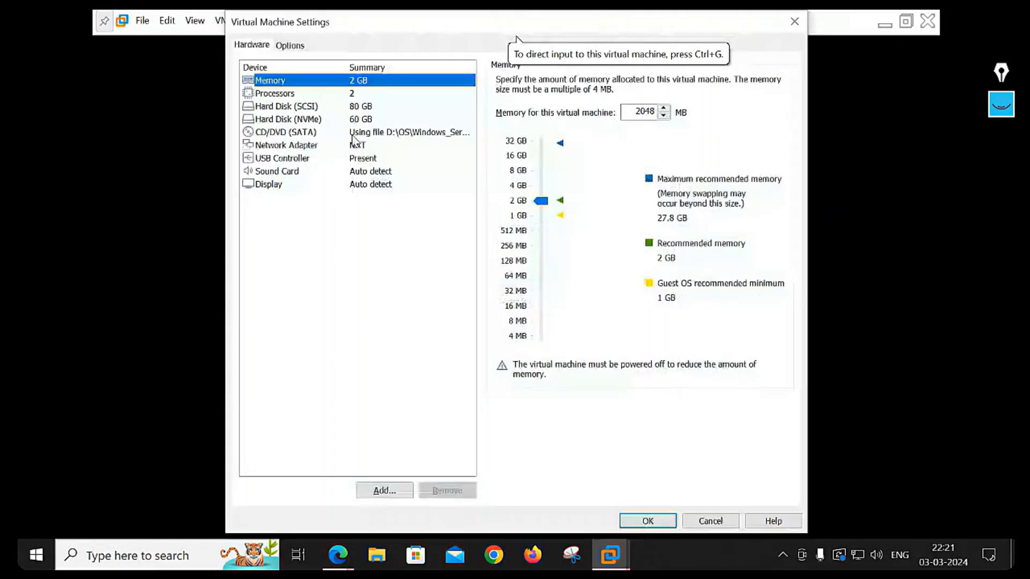
click(352, 134)
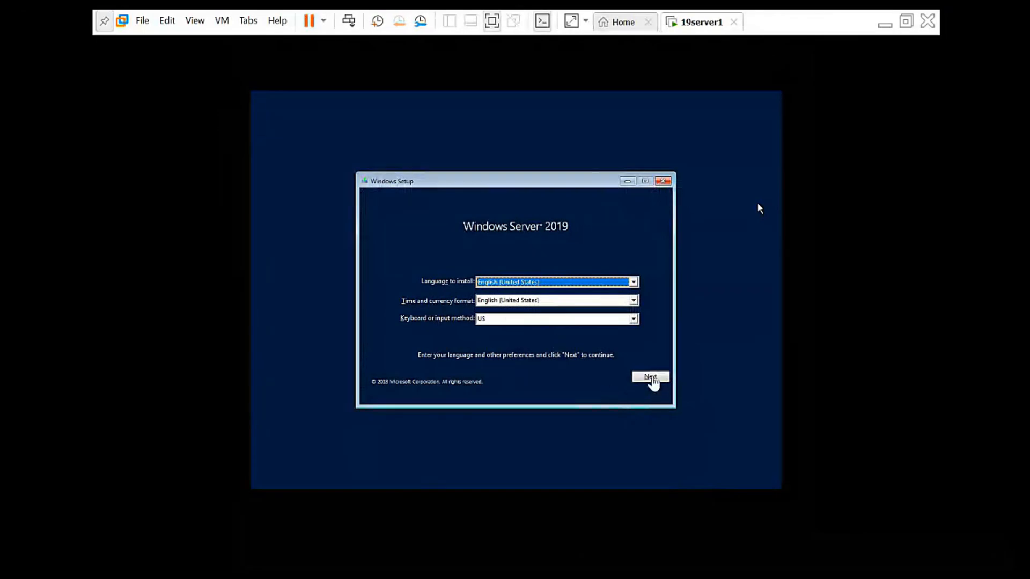
- Accept the default language, then go Repair your computer > Troubleshoot > System Image Recovery
click(651, 378)
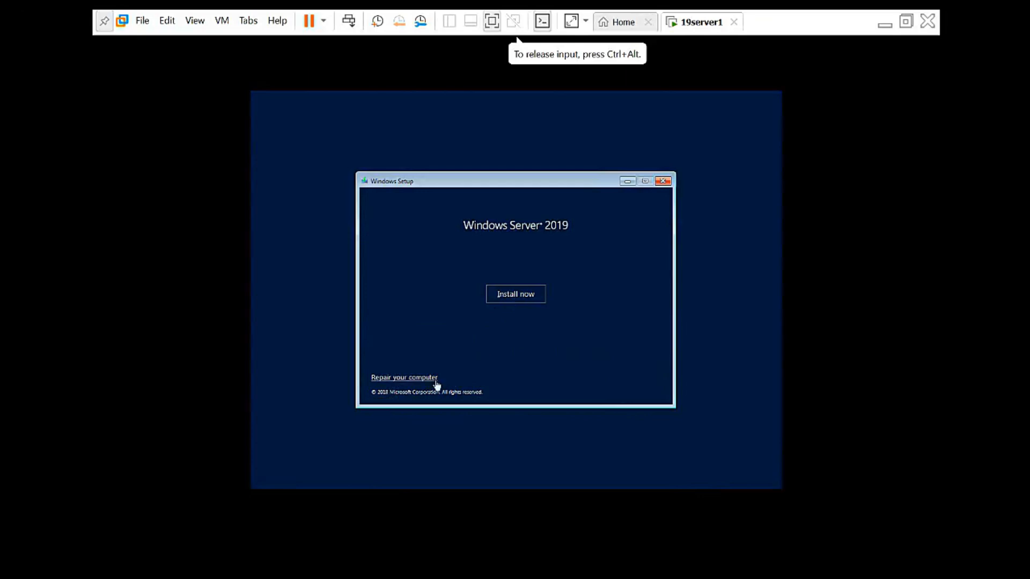
click(407, 378)
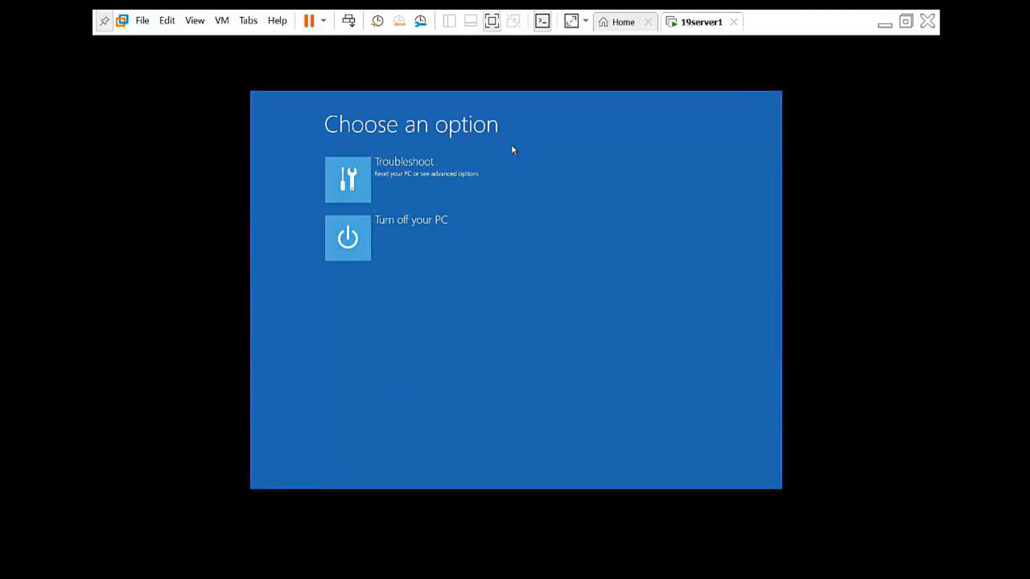
click(352, 177)
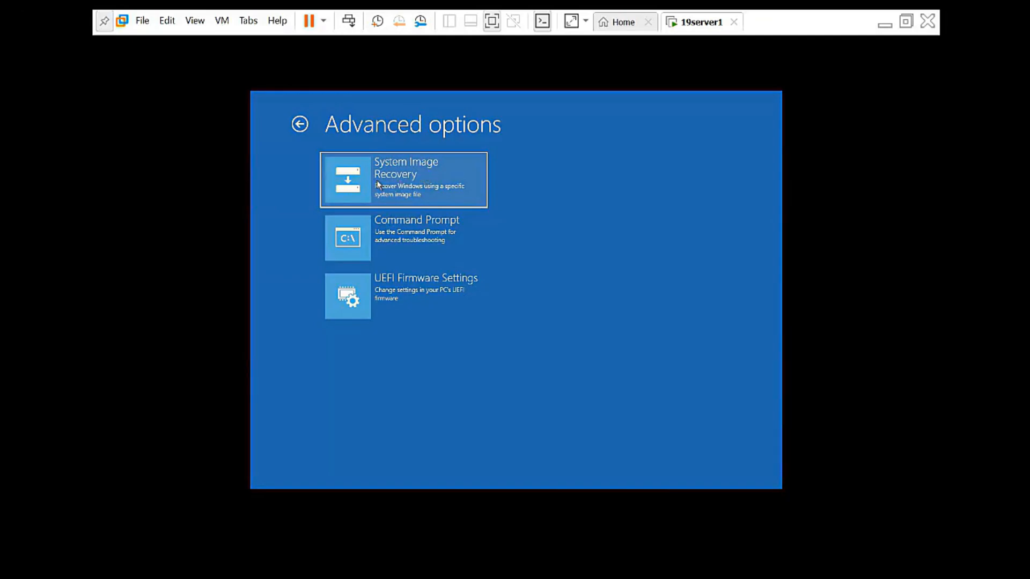
click(359, 190)
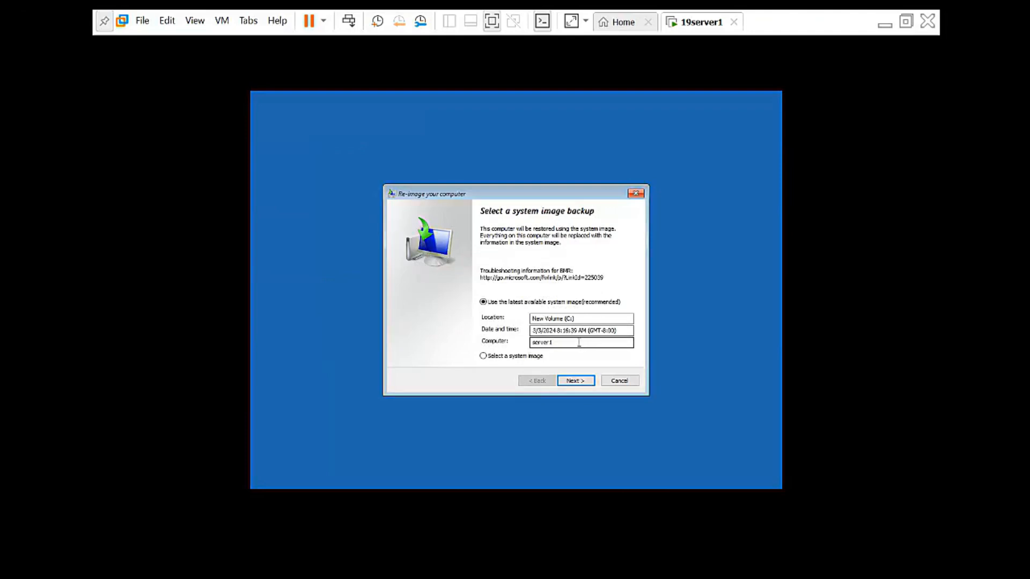
- Restore the latest system image with default options and confirm formatting the disks
click(574, 381)
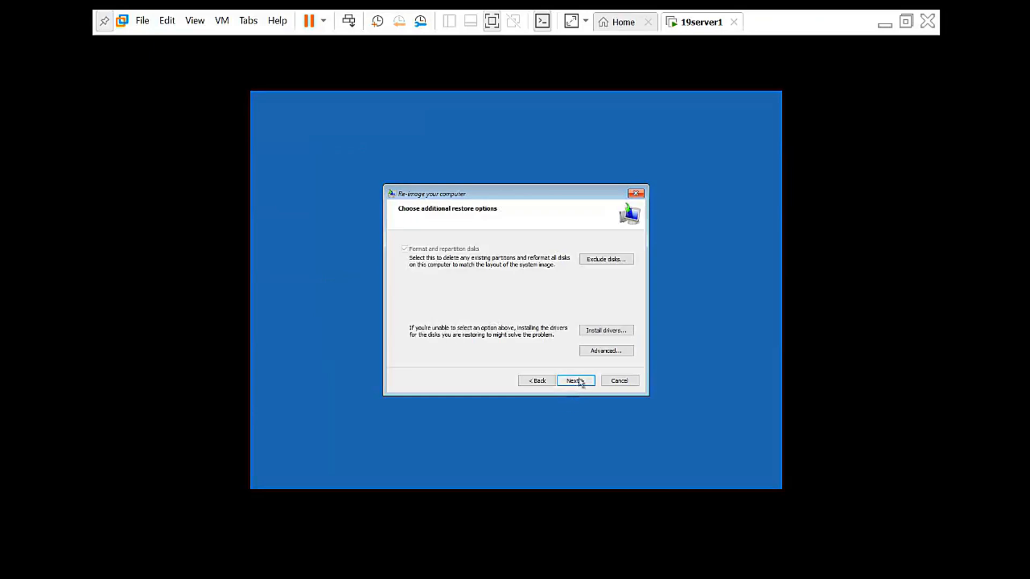
click(577, 381)
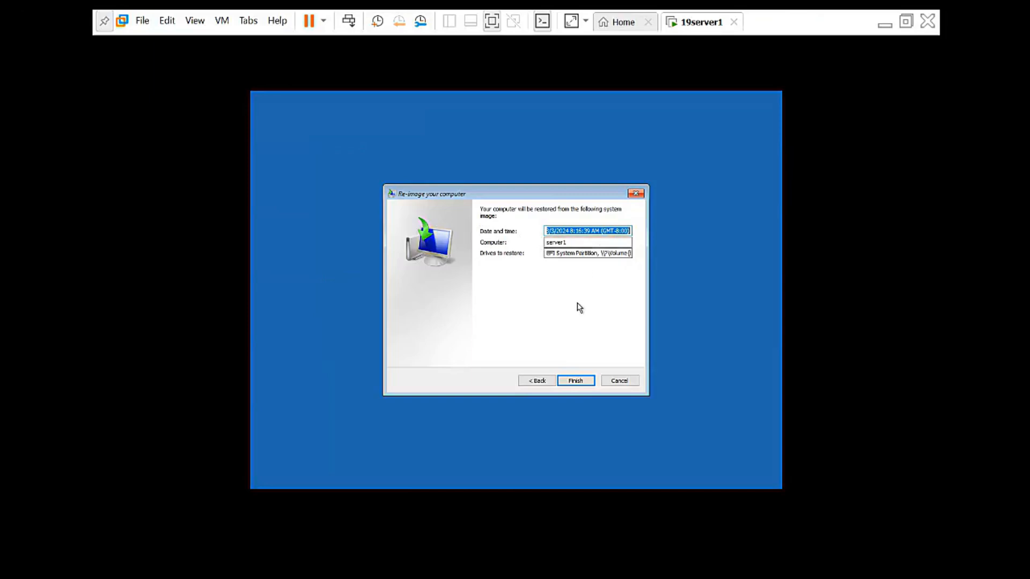
click(583, 382)
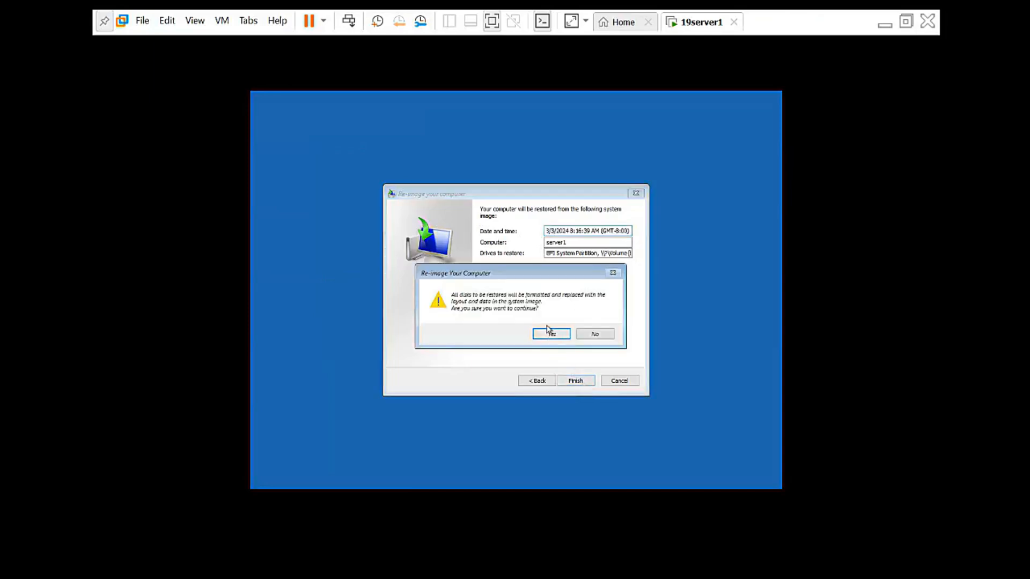
click(550, 334)
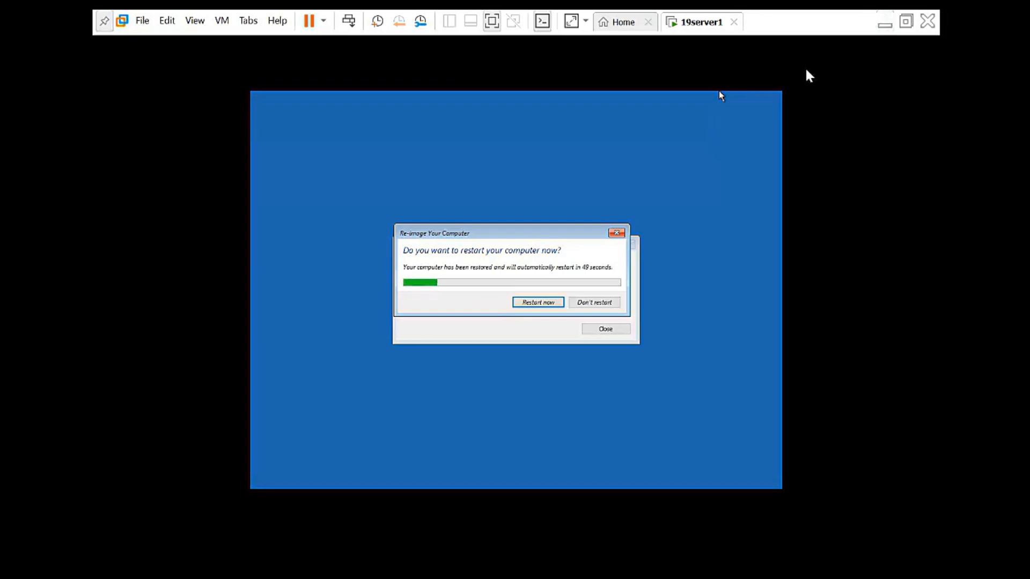
- Move the restart prompt aside to confirm 'Restore completed successfully' and let the VM reboot
click(727, 72)
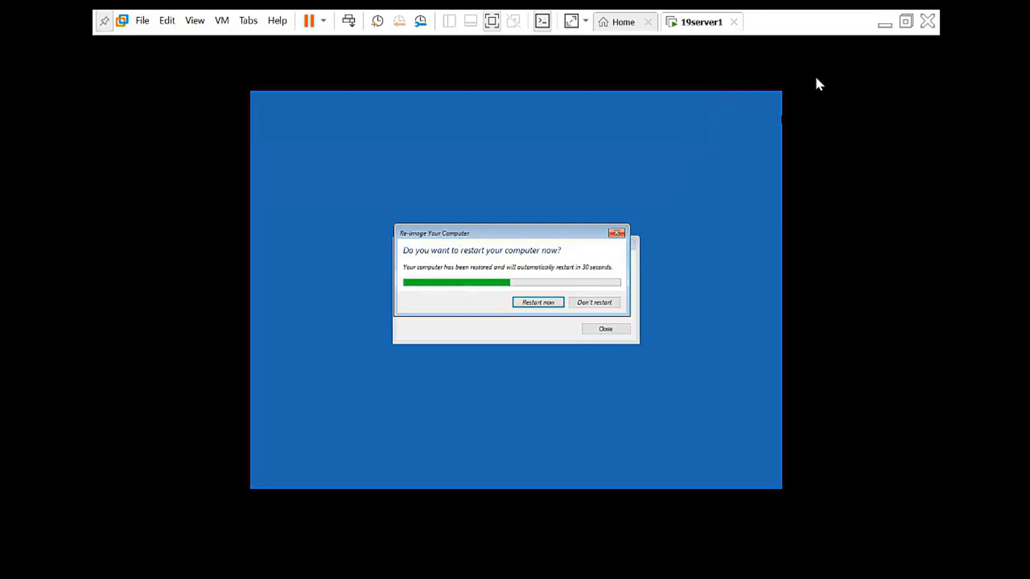
drag(536, 237, 496, 163)
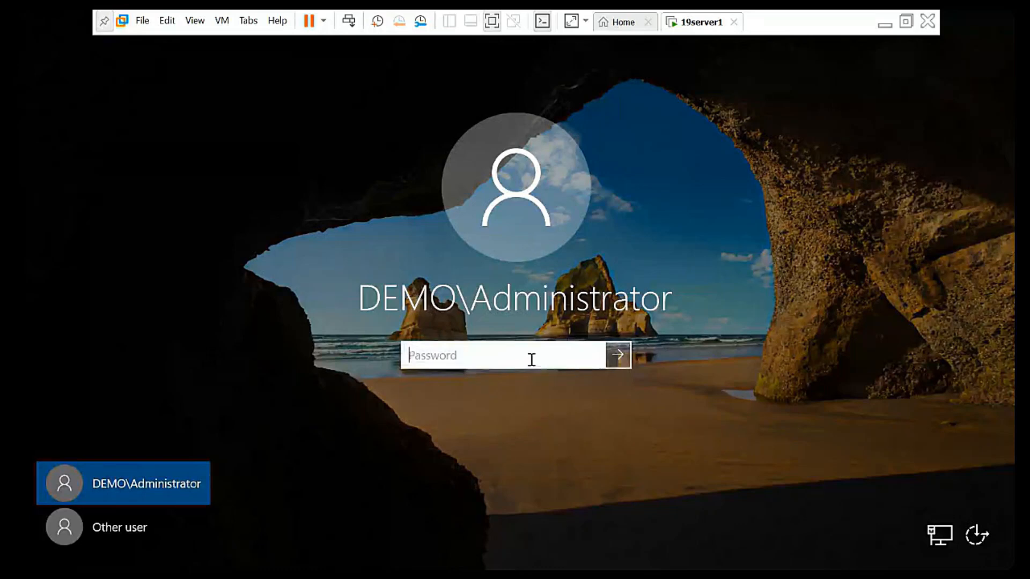
- Enter the domain administrator's password to sign in to 19server1
text(P••••••••)
key(Return)
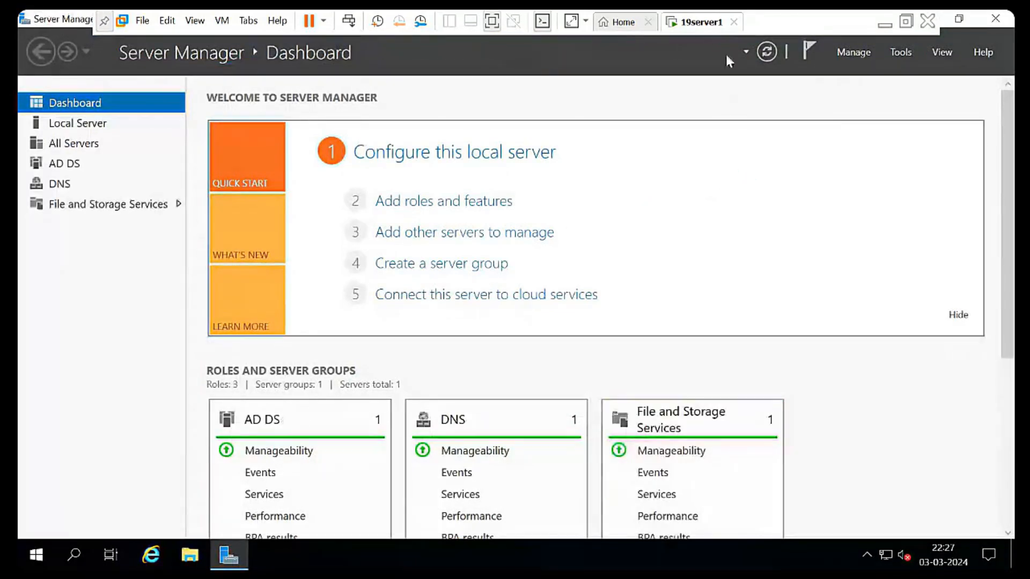
- Open 19server1's VM settings and view the 60 GB NVMe hard disk details
right_click(707, 24)
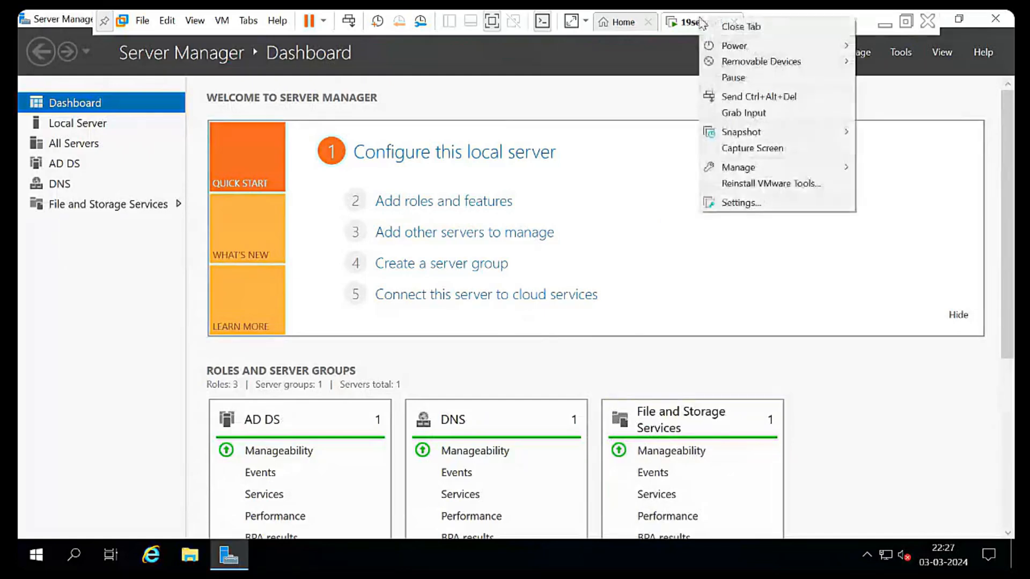
click(739, 205)
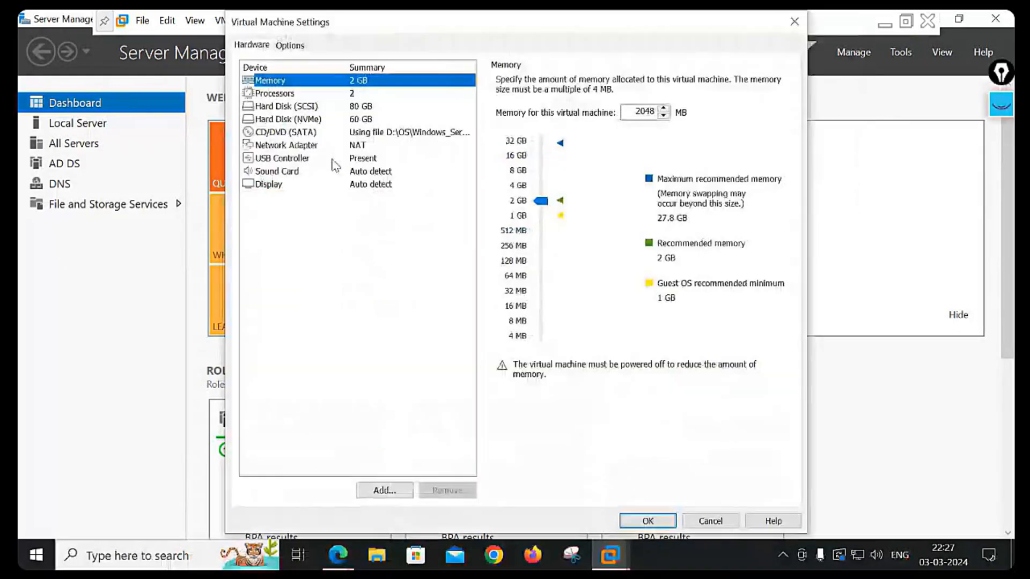
click(303, 120)
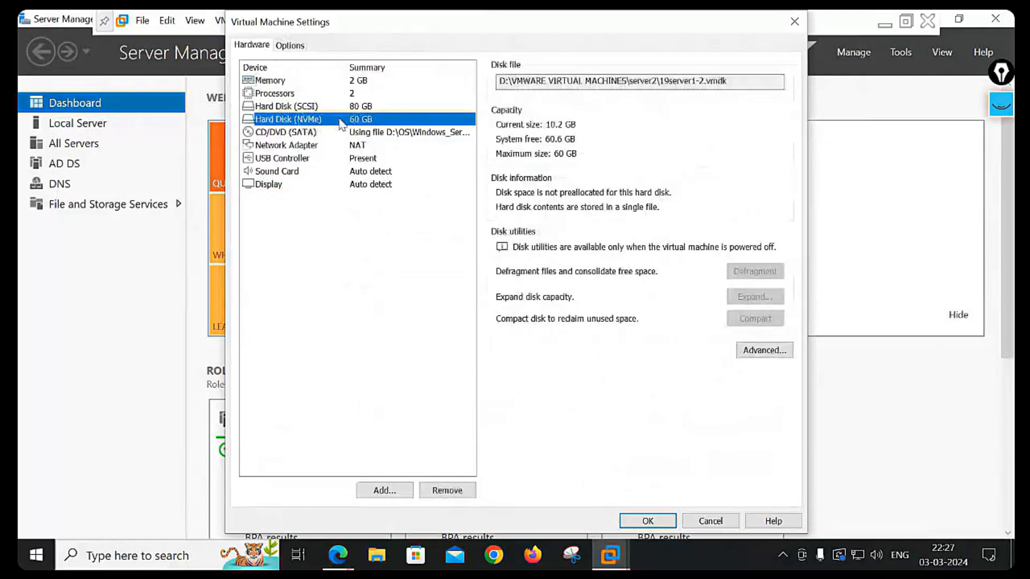